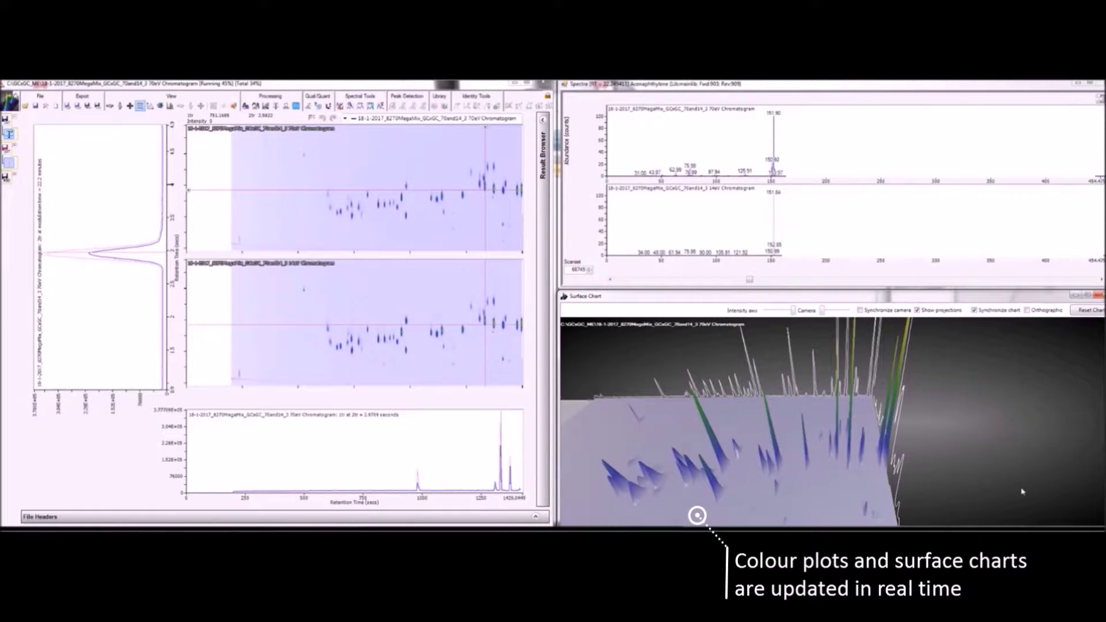
# - Turn off Show projections, then rotate and zoom the 3D surface onto the tallest central peaks
pyautogui.moveTo(1021, 487); pyautogui.dragTo(993, 489)
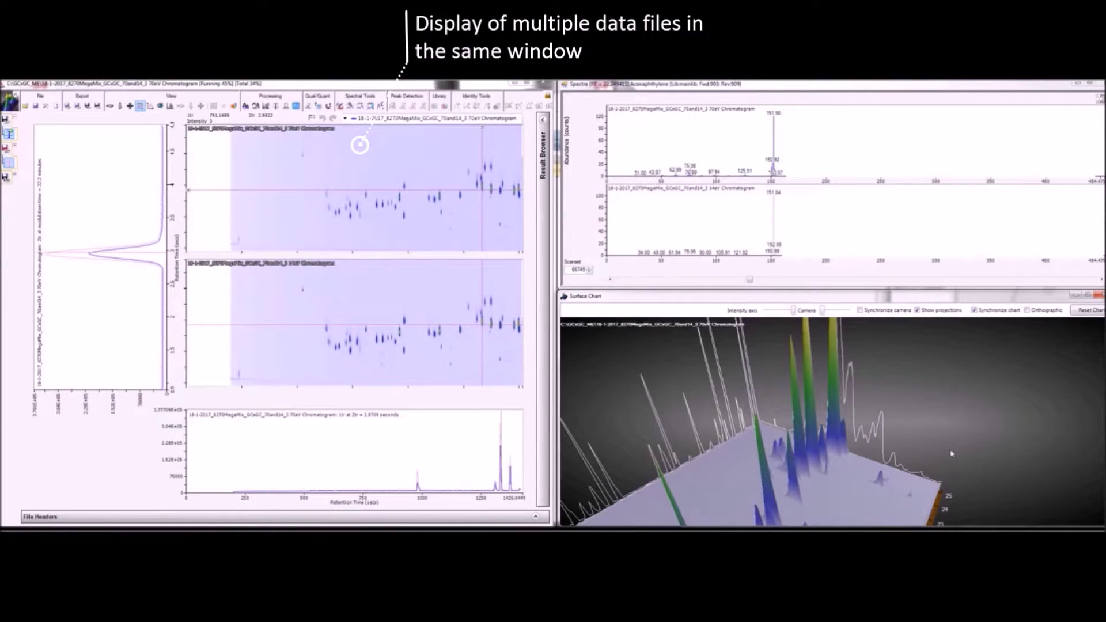
pyautogui.click(948, 312)
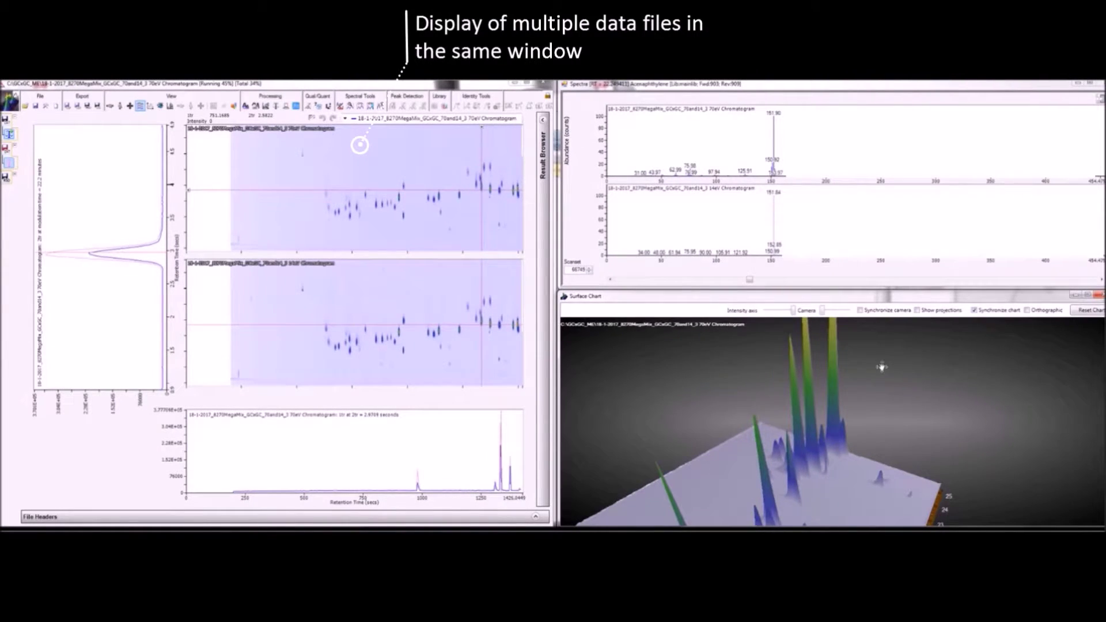
pyautogui.moveTo(881, 367); pyautogui.dragTo(1060, 463)
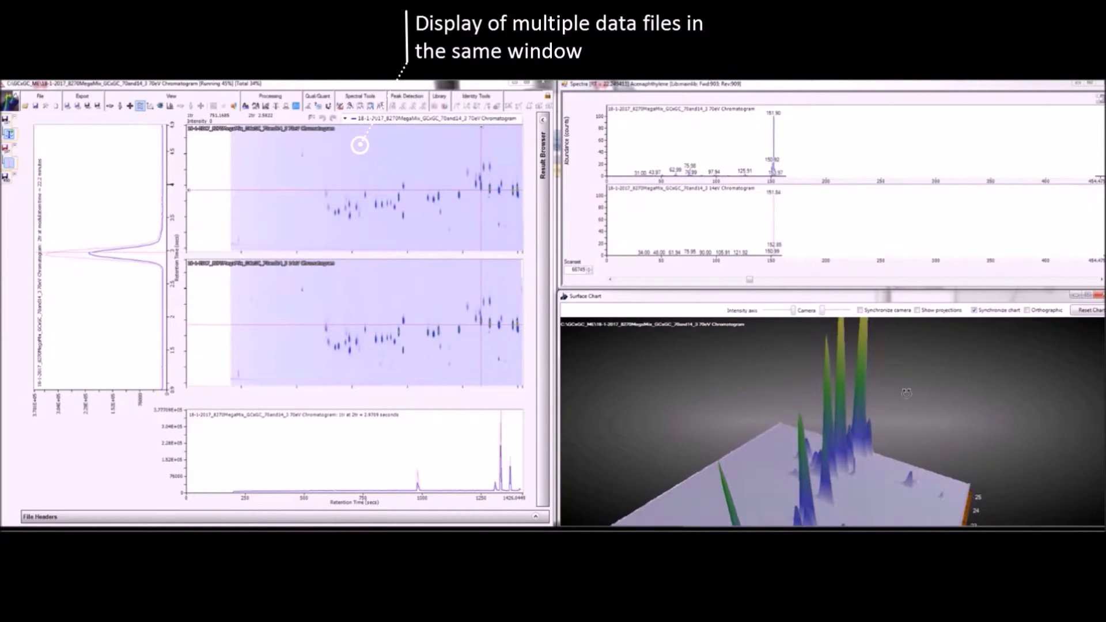
pyautogui.moveTo(906, 393); pyautogui.dragTo(666, 516)
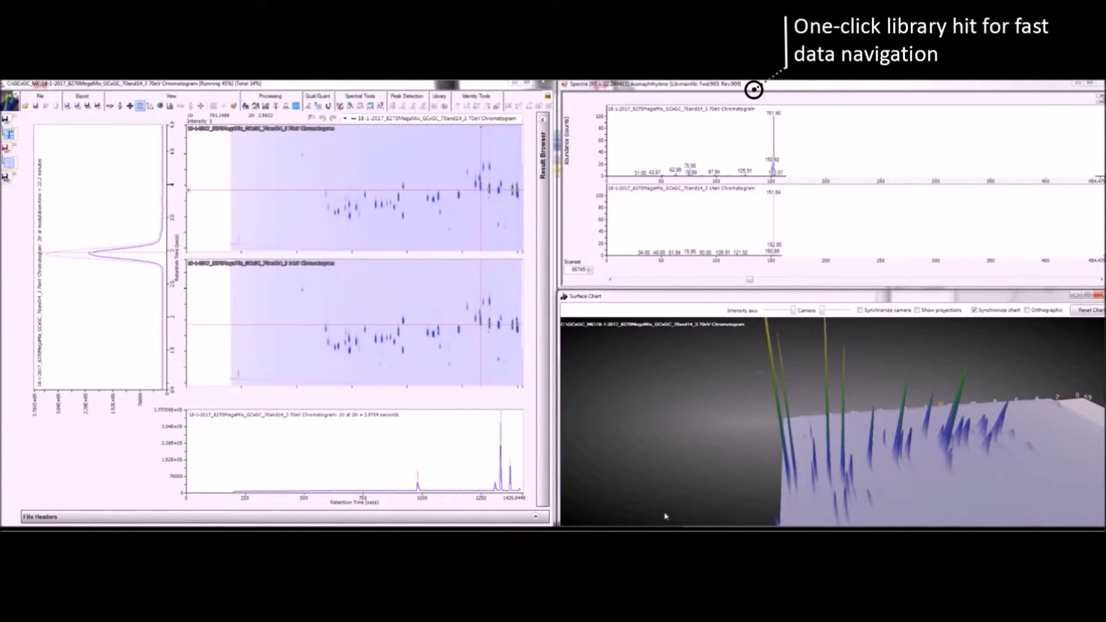
pyautogui.moveTo(694, 472)
pyautogui.mouseDown()
pyautogui.moveTo(713, 449)
pyautogui.moveTo(688, 511)
pyautogui.moveTo(690, 481)
pyautogui.mouseUp()
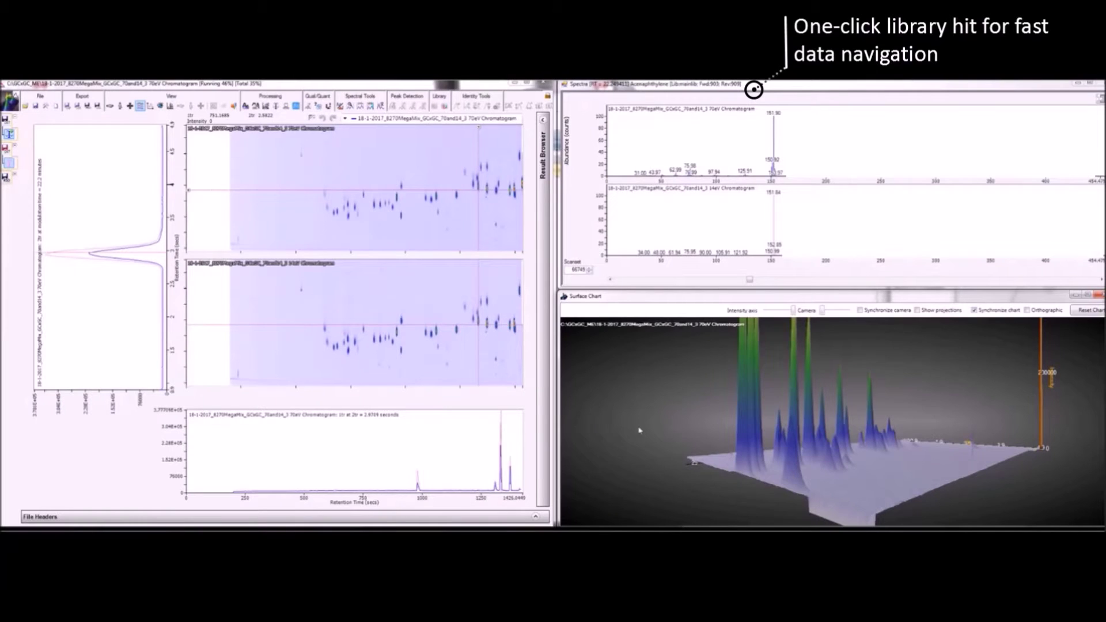
pyautogui.moveTo(638, 431); pyautogui.dragTo(693, 434)
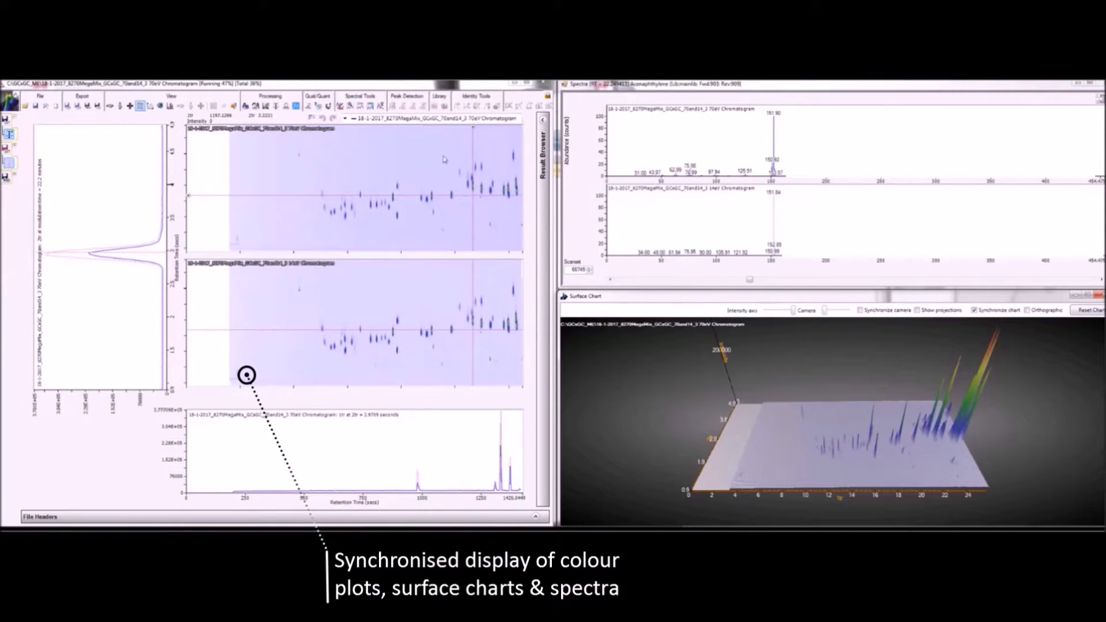
# - Zoom the colour plot into a peak cluster and open the Acenaphthene peak's Library Search Results
pyautogui.moveTo(445, 139); pyautogui.dragTo(500, 218)
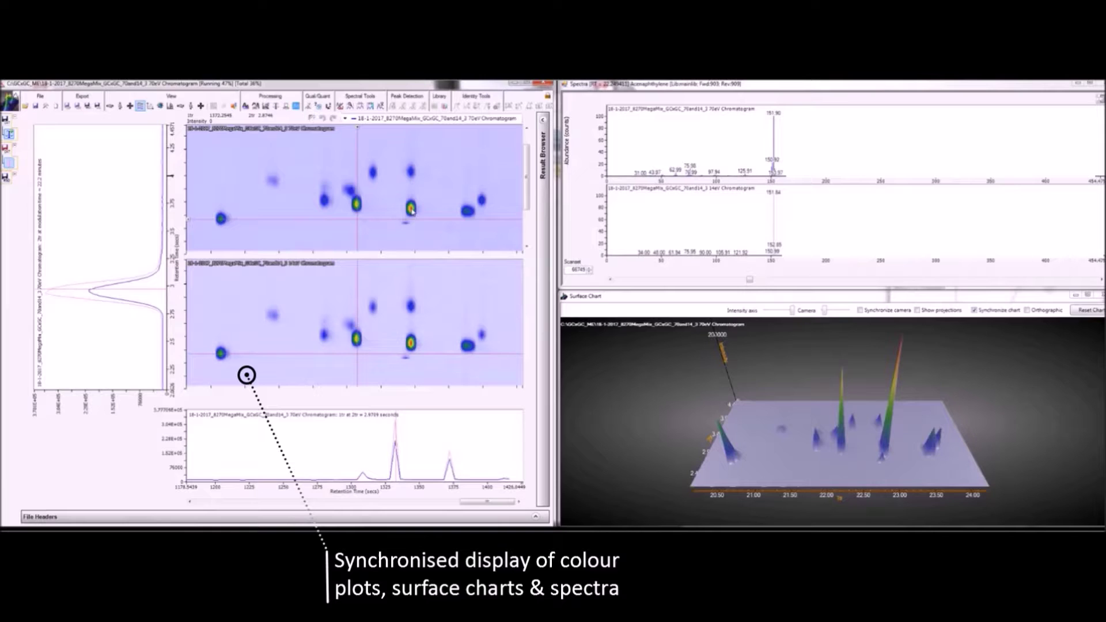
pyautogui.click(412, 211)
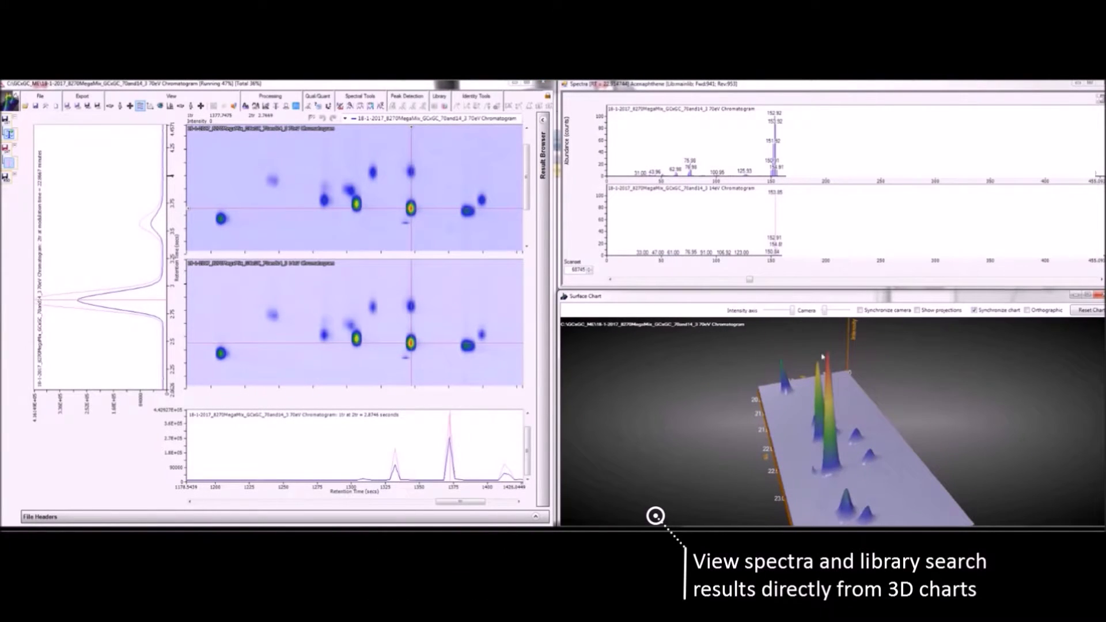
pyautogui.click(827, 363)
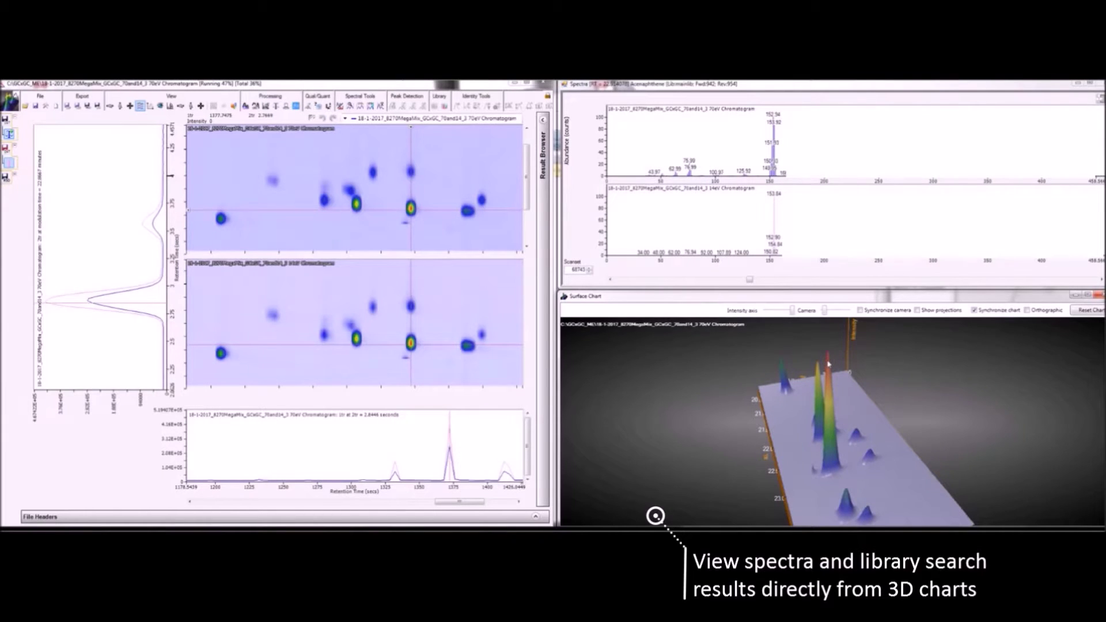
pyautogui.doubleClick(827, 363)
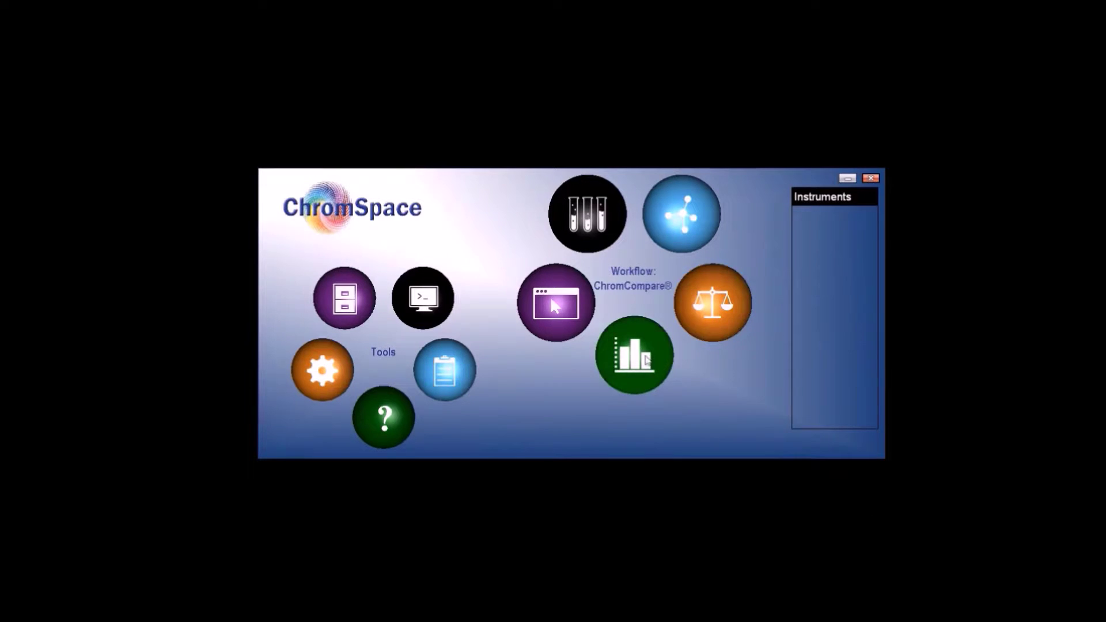
# - Open 161216_9_007_to_078_0.05_secs.dbc with the file type kept as Chromatograms
pyautogui.click(672, 221)
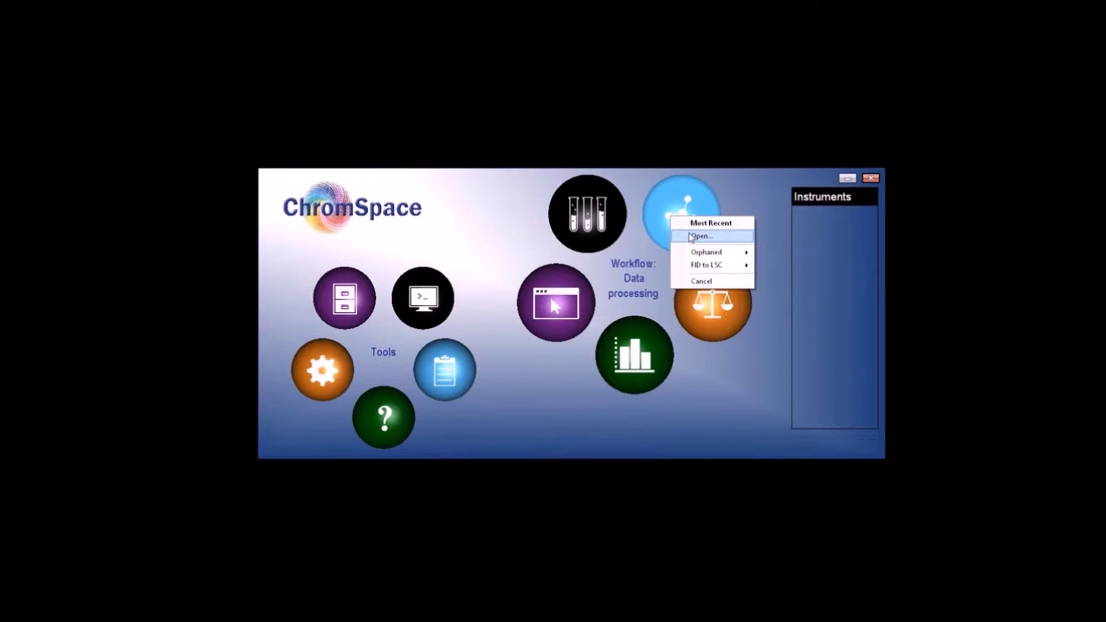
pyautogui.click(688, 236)
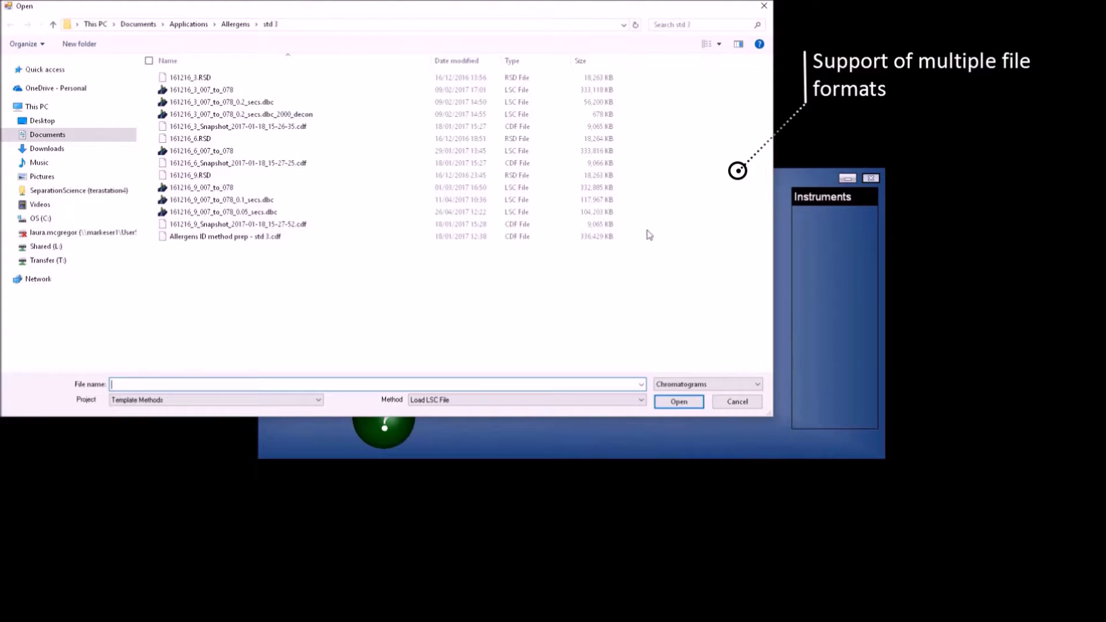
pyautogui.click(395, 211)
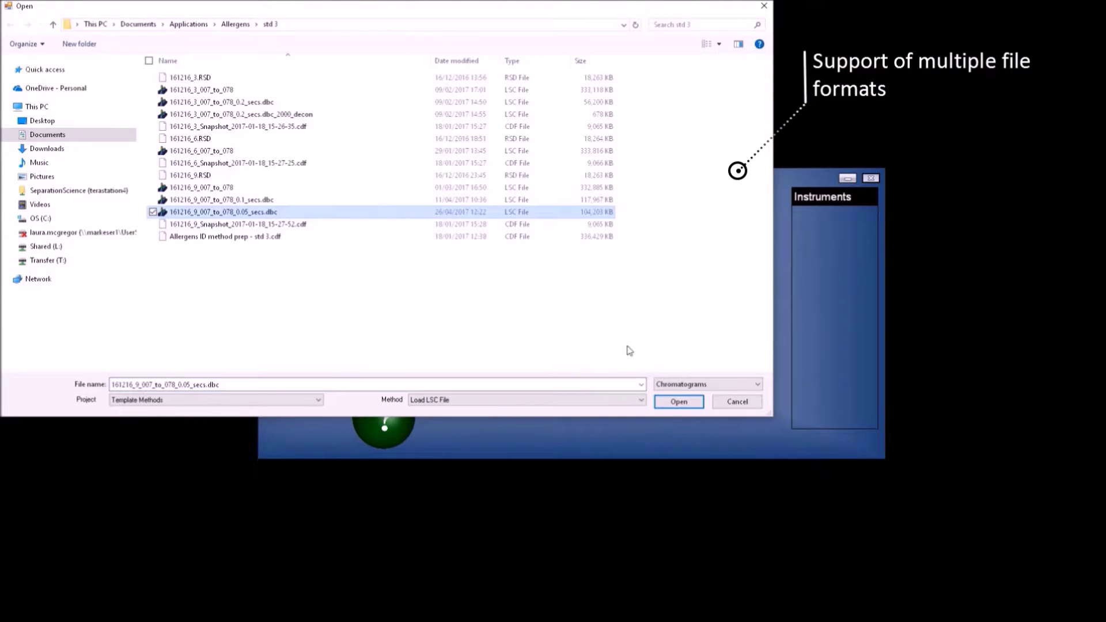
pyautogui.click(681, 385)
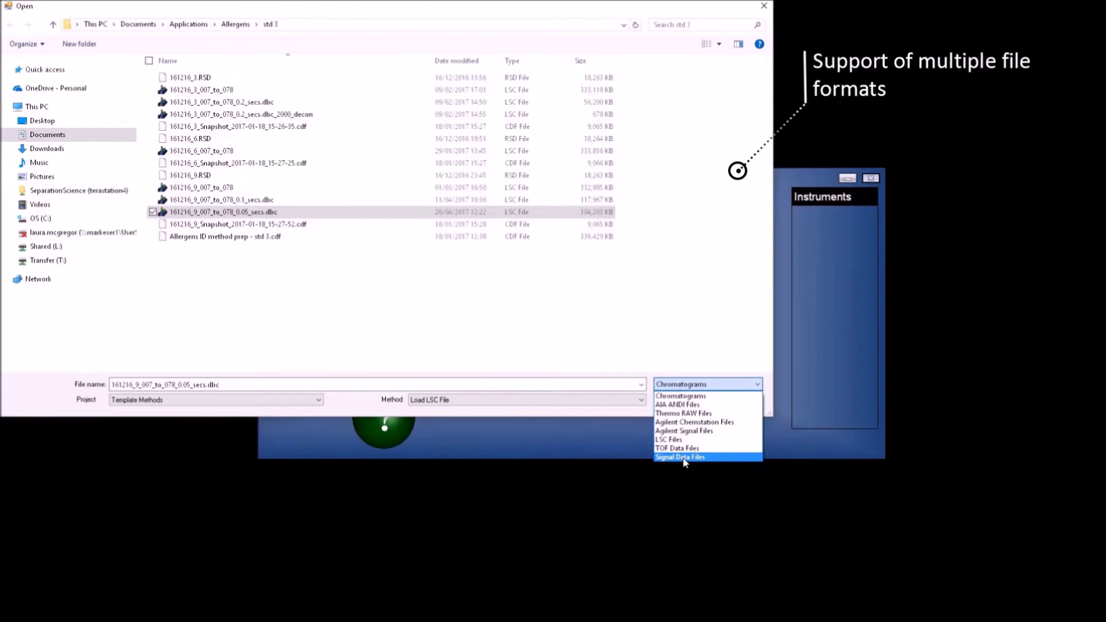
pyautogui.click(706, 386)
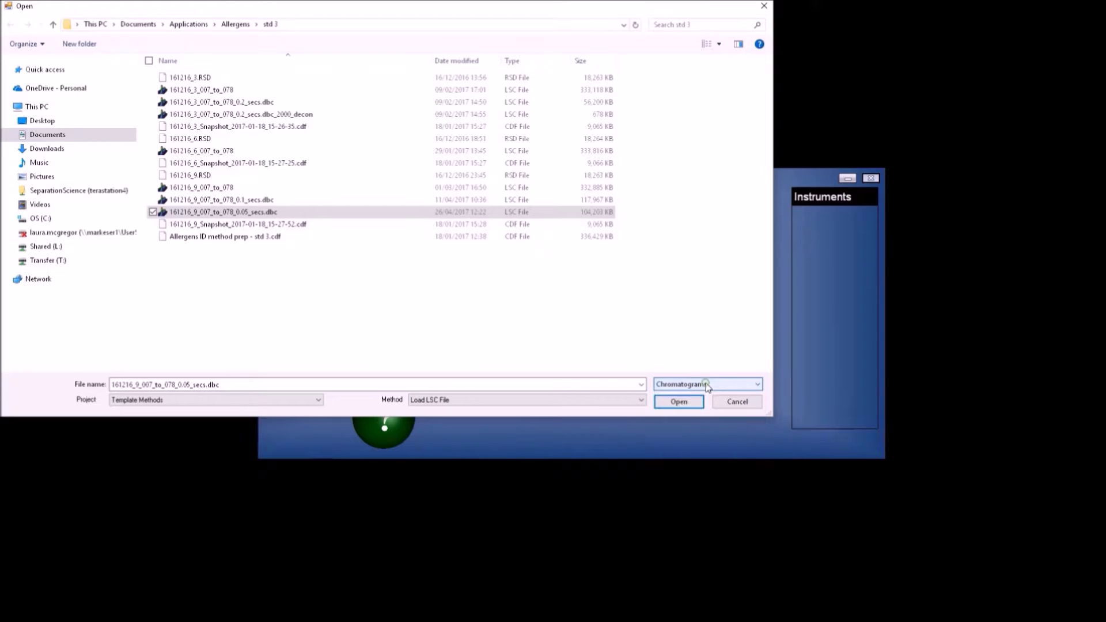
pyautogui.click(689, 406)
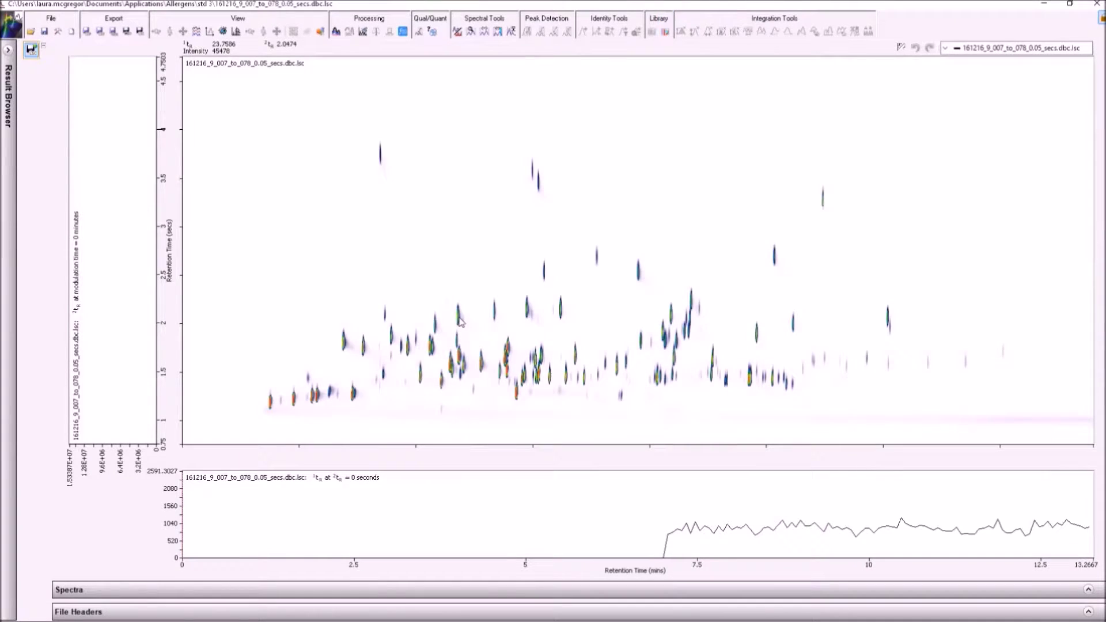
# - View the β-Pinene and Octanal peak spectra and rescale the lower chromatogram
pyautogui.click(458, 315)
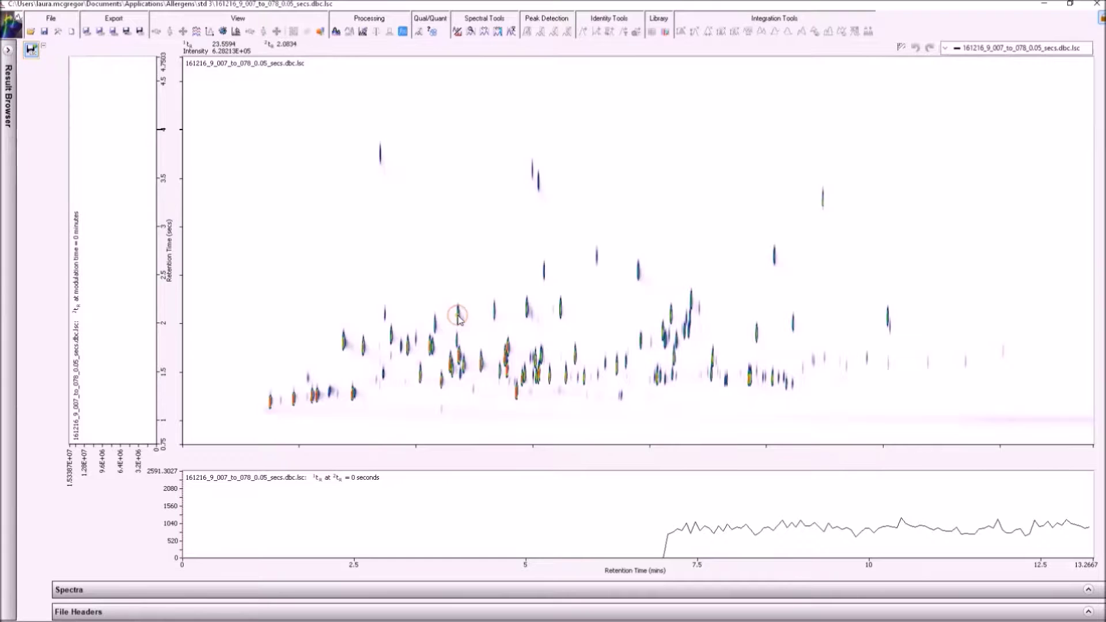
pyautogui.click(494, 313)
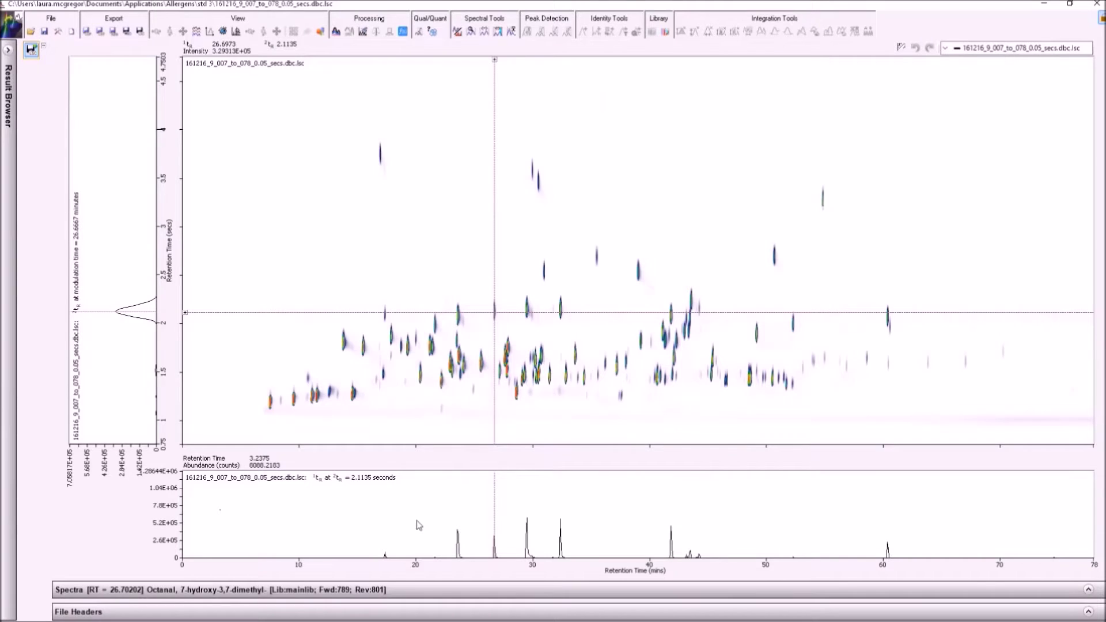
pyautogui.scroll(2, 518, 562)
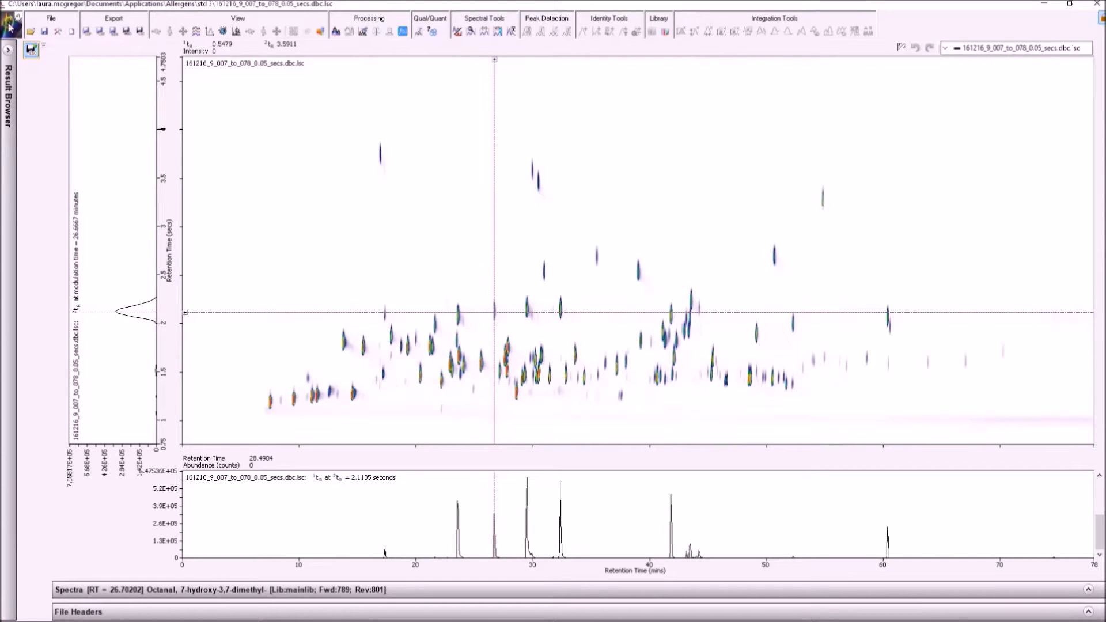
# - Step the modulation period up to 4.000400, then back down to 4.000000
pyautogui.click(31, 49)
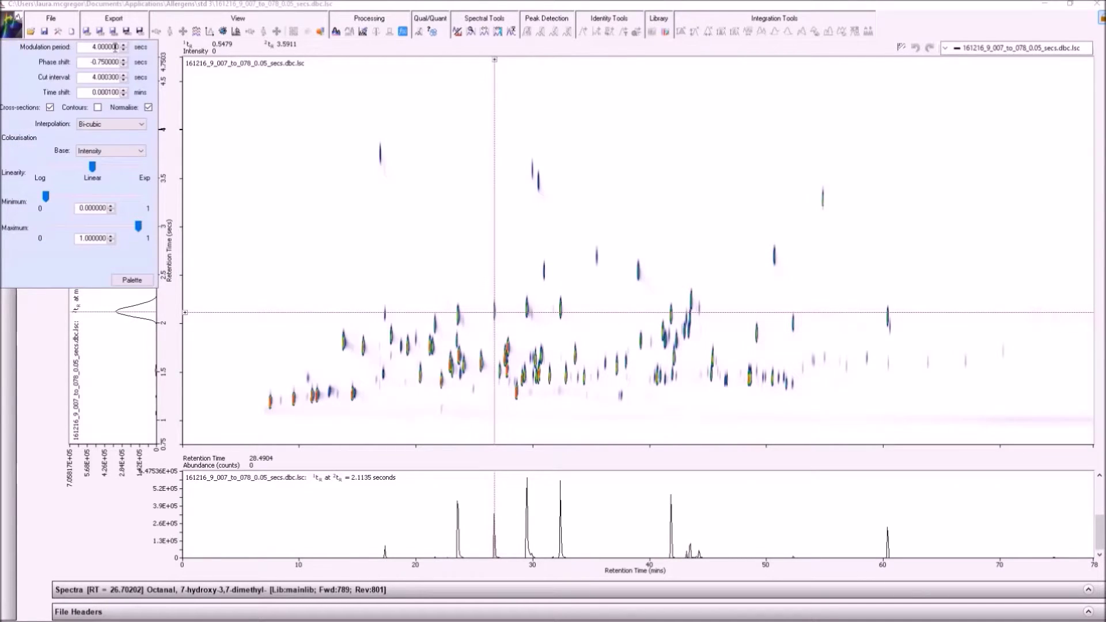
pyautogui.click(123, 45)
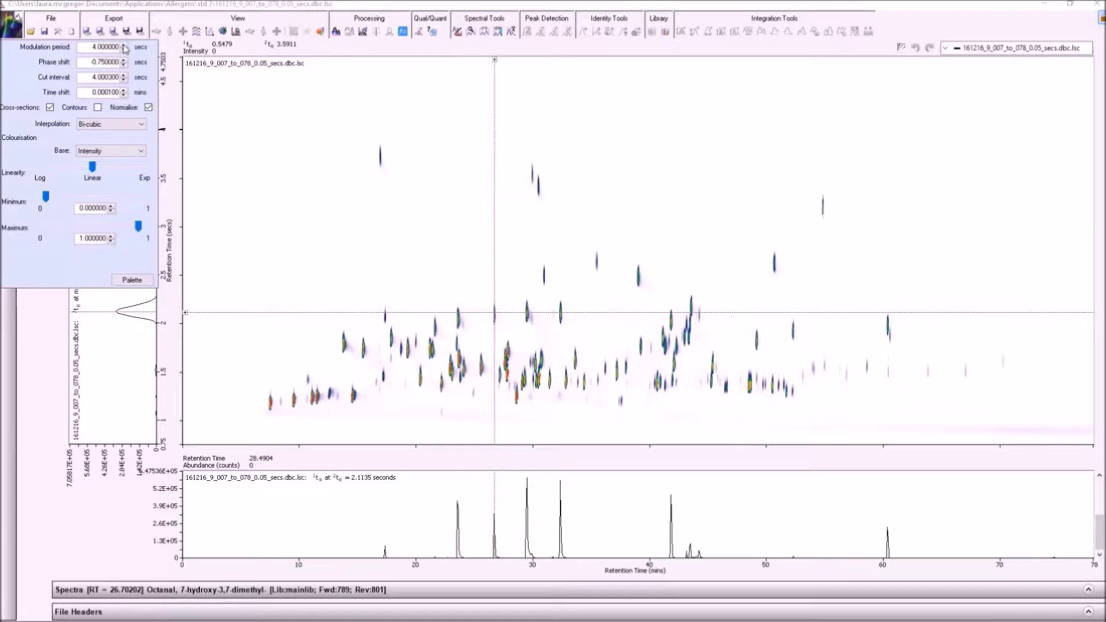
pyautogui.click(124, 45)
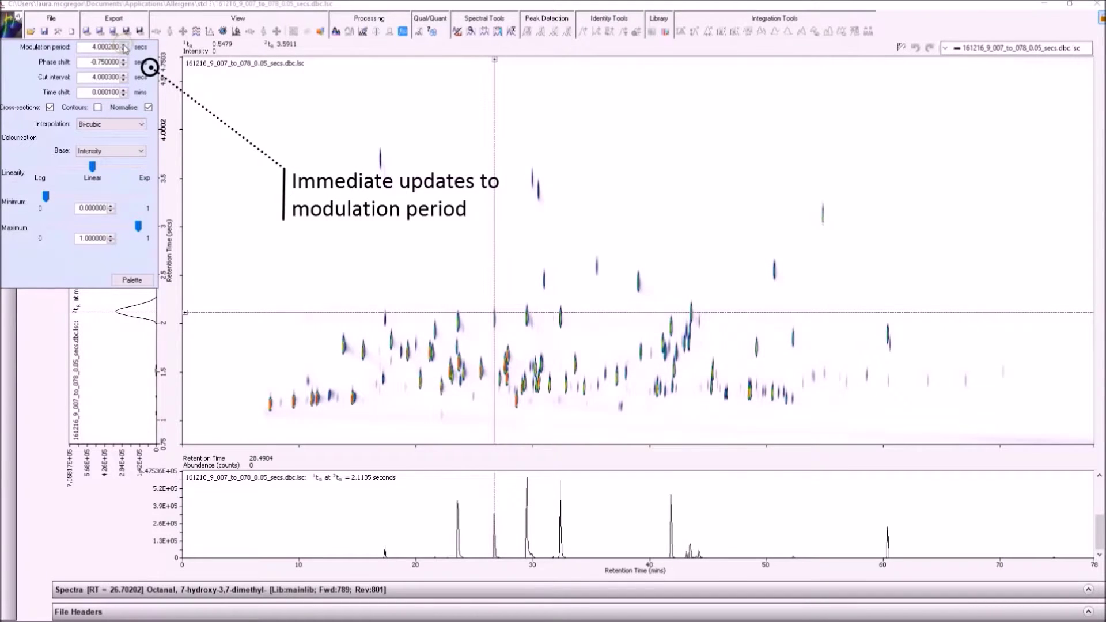
pyautogui.click(123, 45)
pyautogui.click(123, 45)
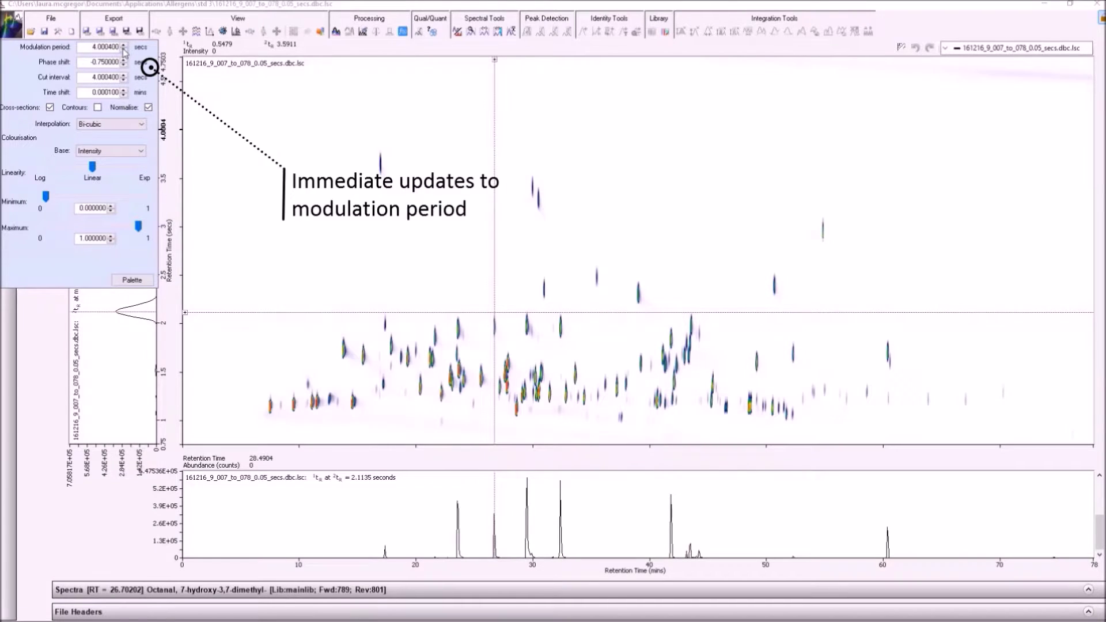
pyautogui.click(123, 49)
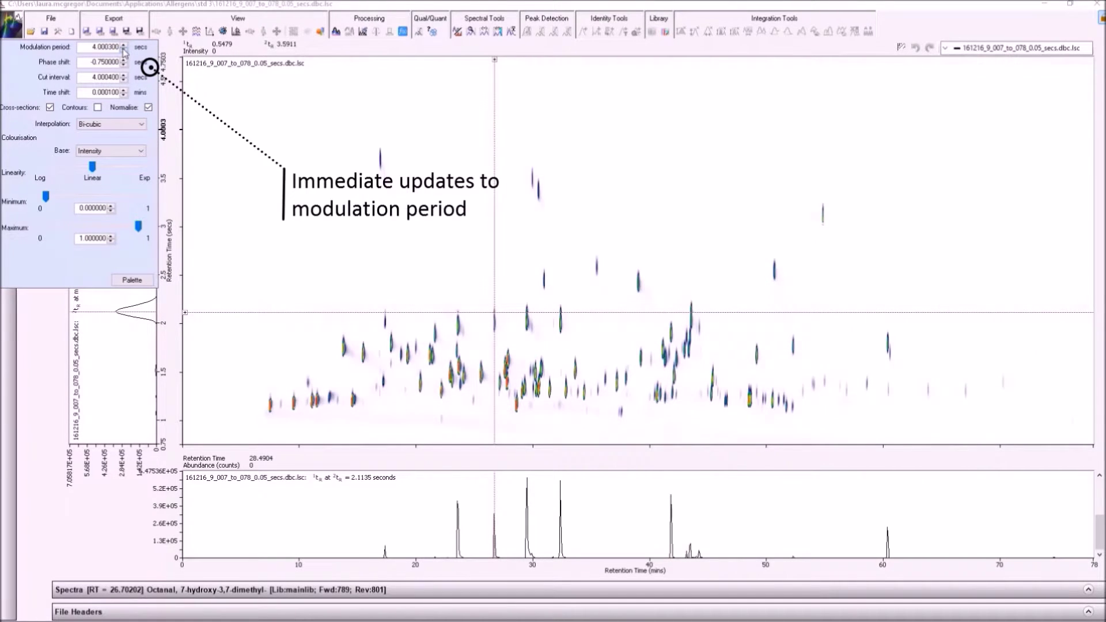
pyautogui.click(123, 49)
pyautogui.click(123, 50)
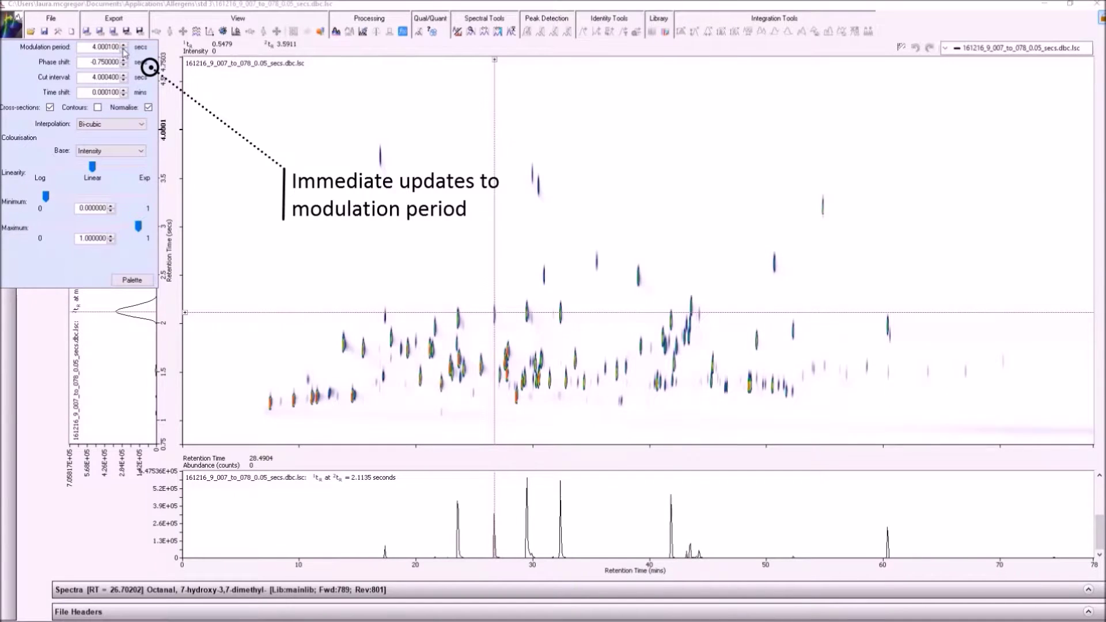
pyautogui.click(123, 50)
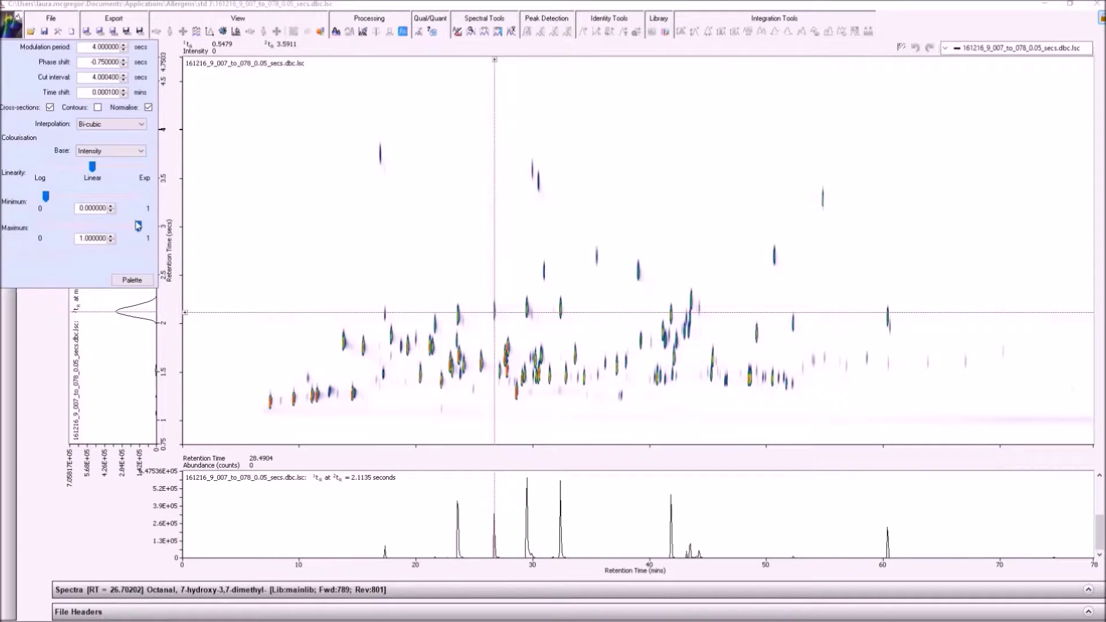
# - Apply the Blue bkgd palette template, then recolour its lowest colour stop purple
pyautogui.click(137, 281)
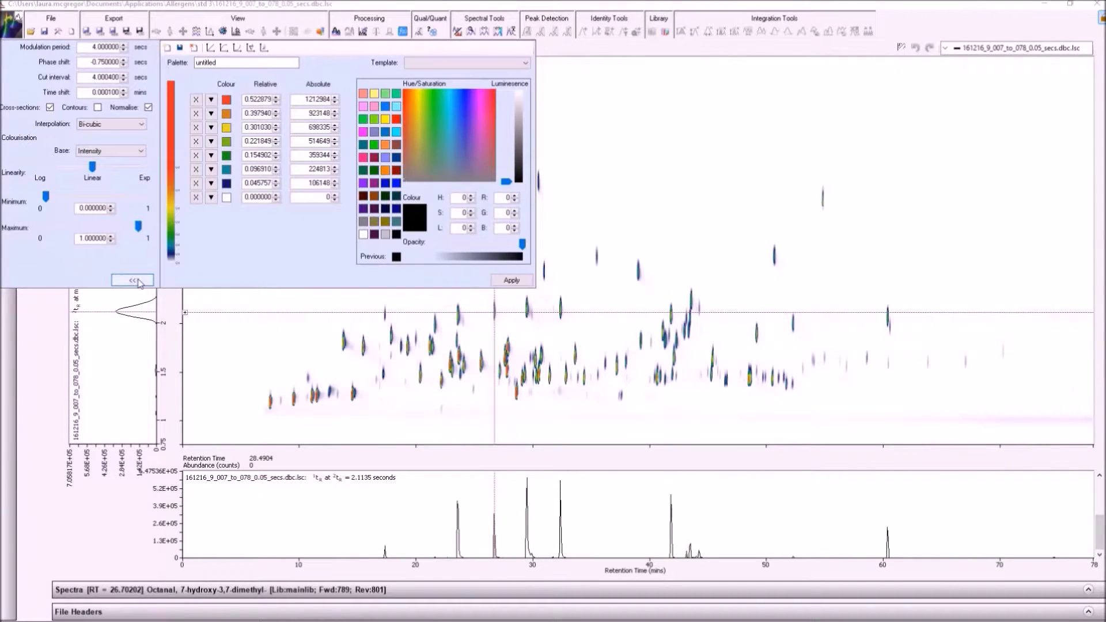
pyautogui.click(496, 64)
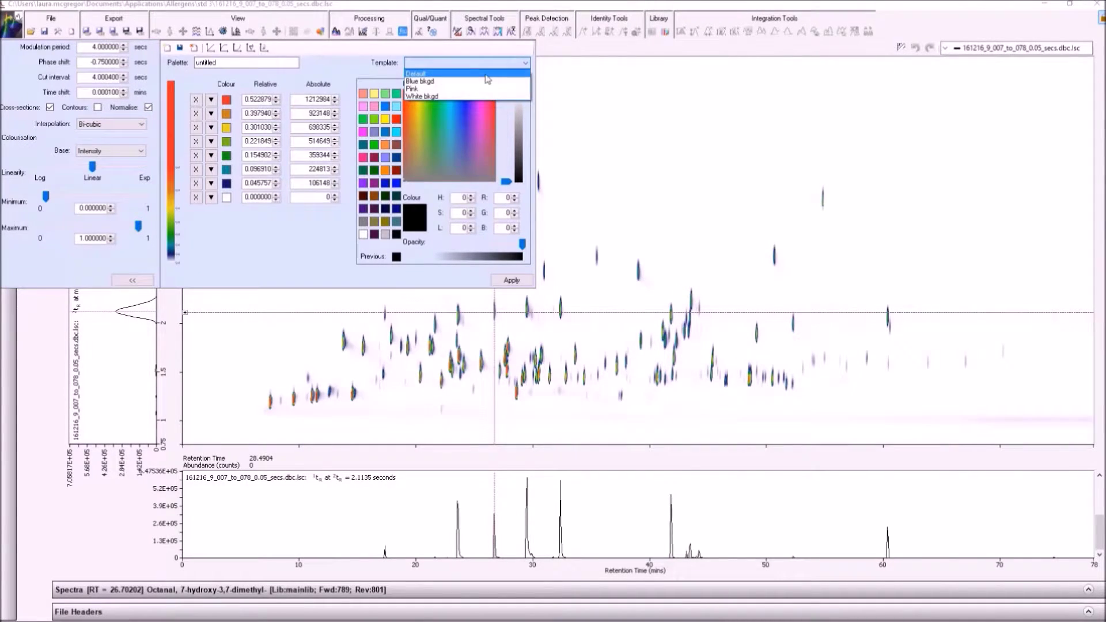
pyautogui.click(484, 81)
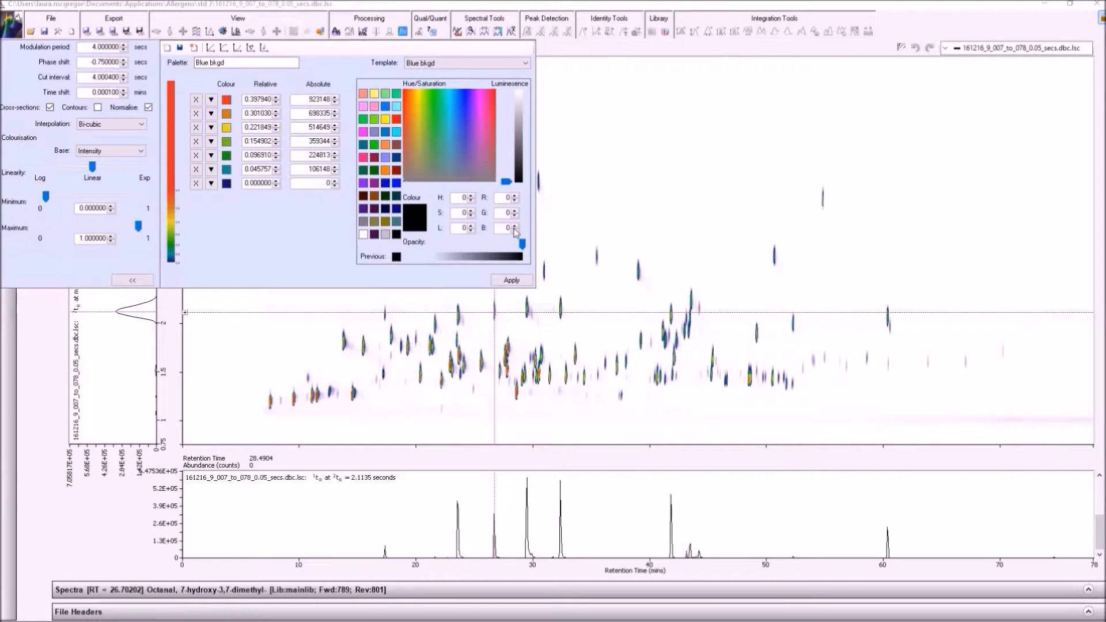
pyautogui.click(509, 280)
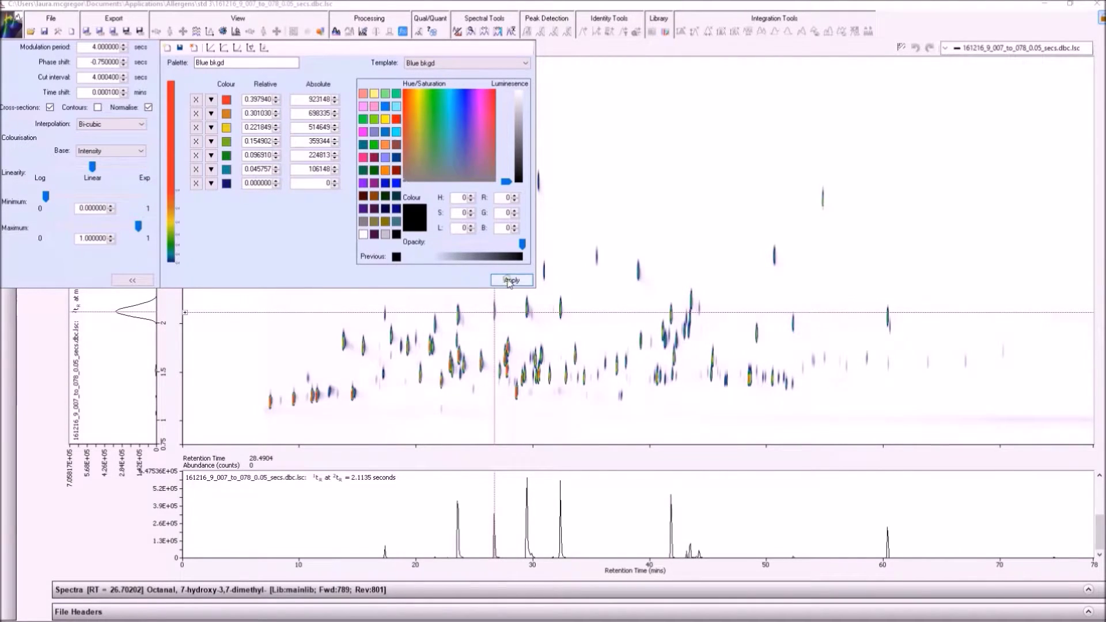
pyautogui.click(225, 185)
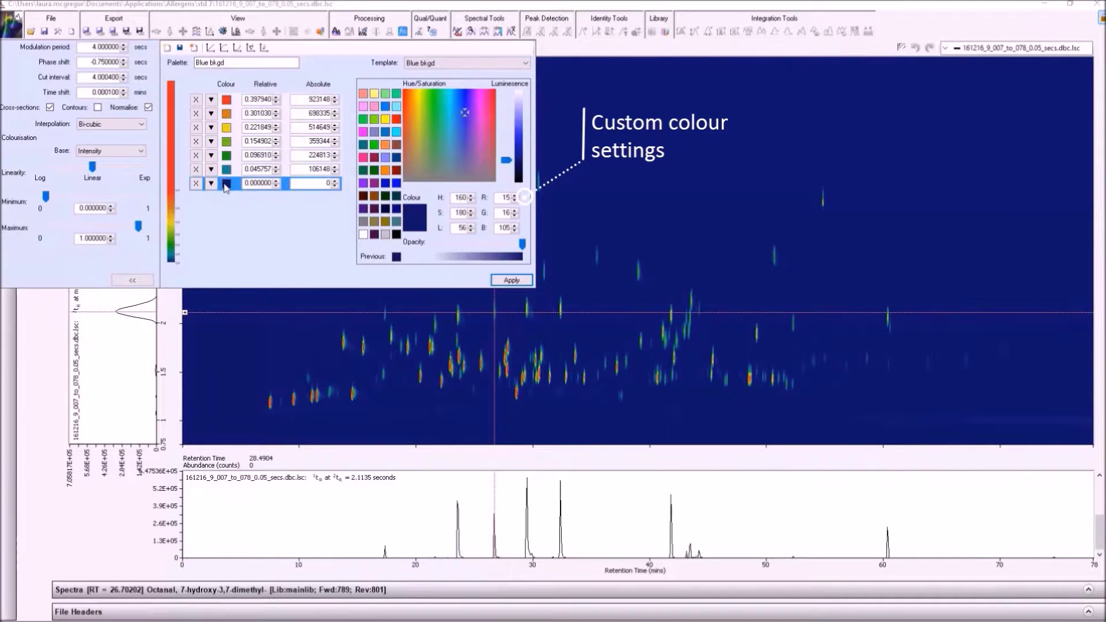
pyautogui.click(469, 99)
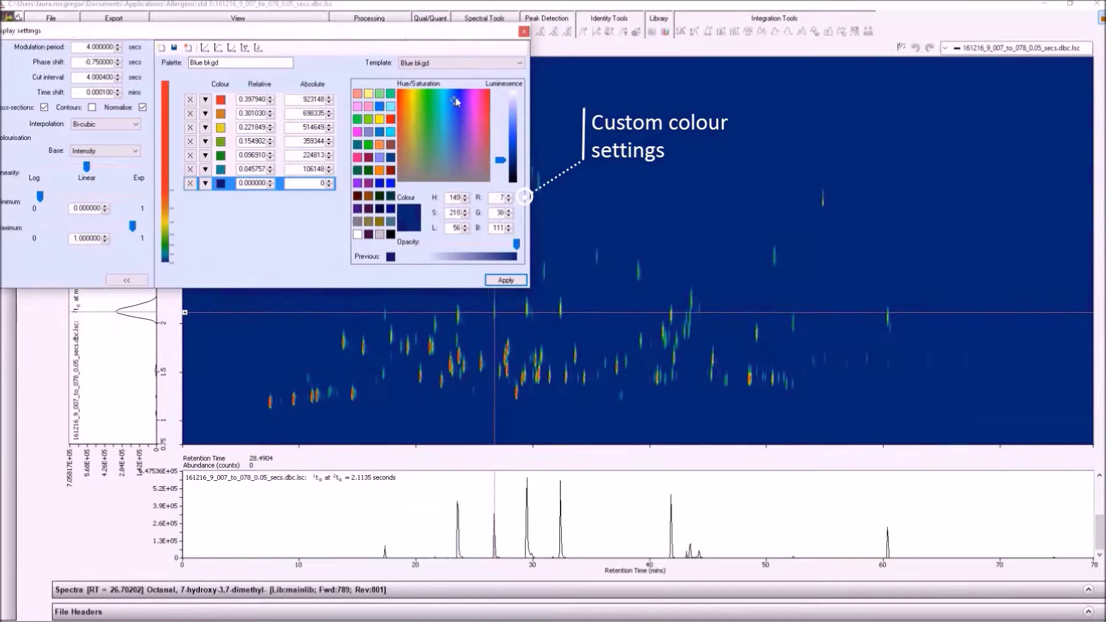
pyautogui.click(504, 281)
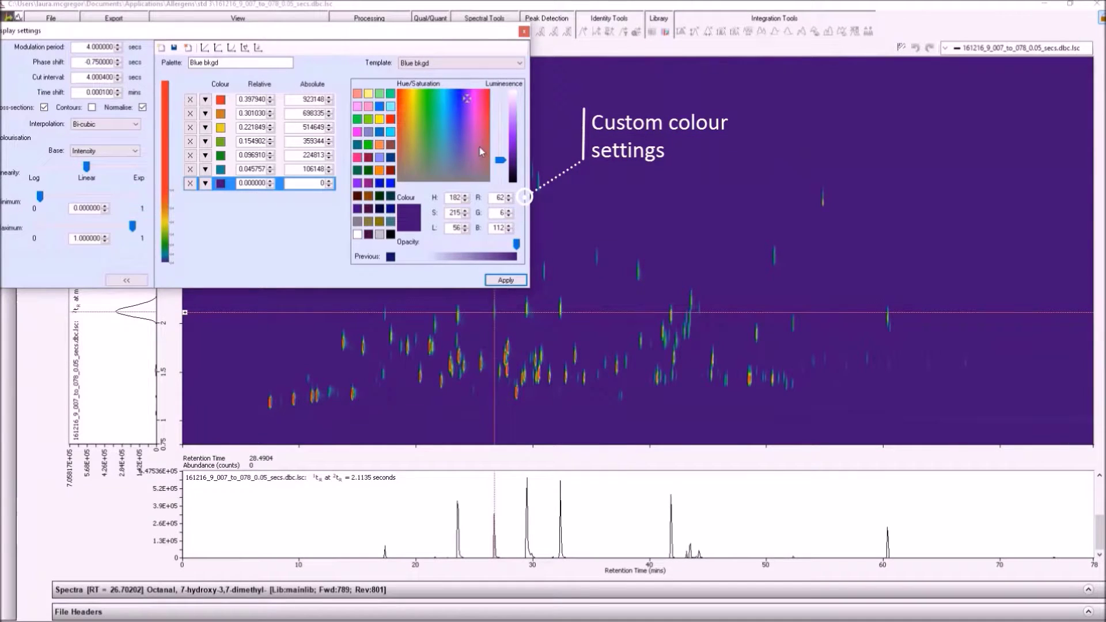
# - Apply the White bkgd palette template and zoom the plot into the 25–30 minute peaks
pyautogui.click(509, 65)
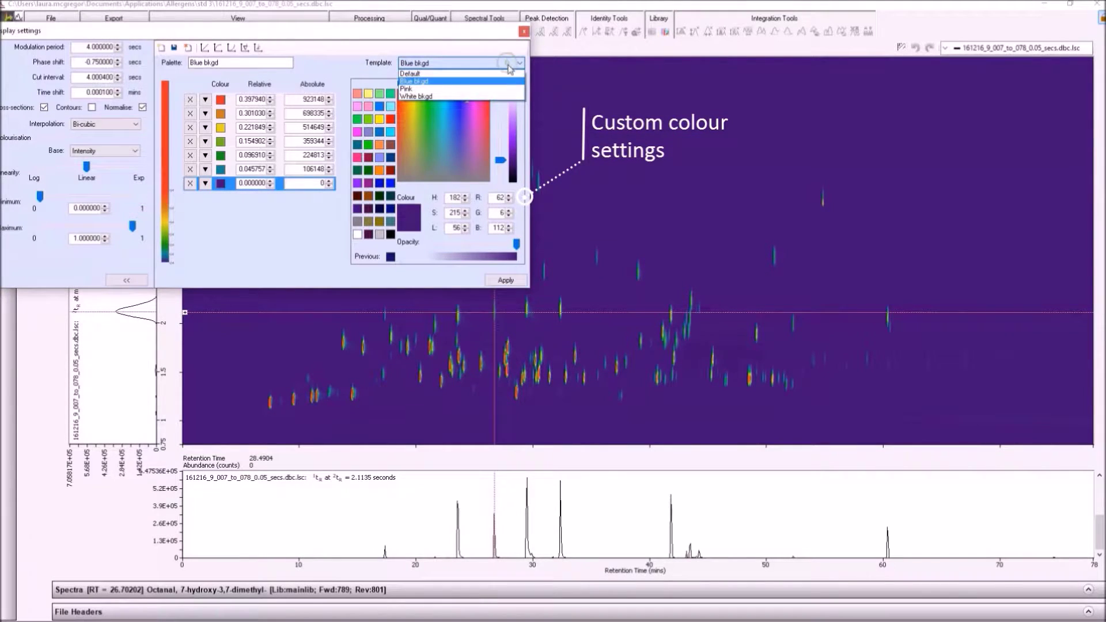
pyautogui.click(504, 96)
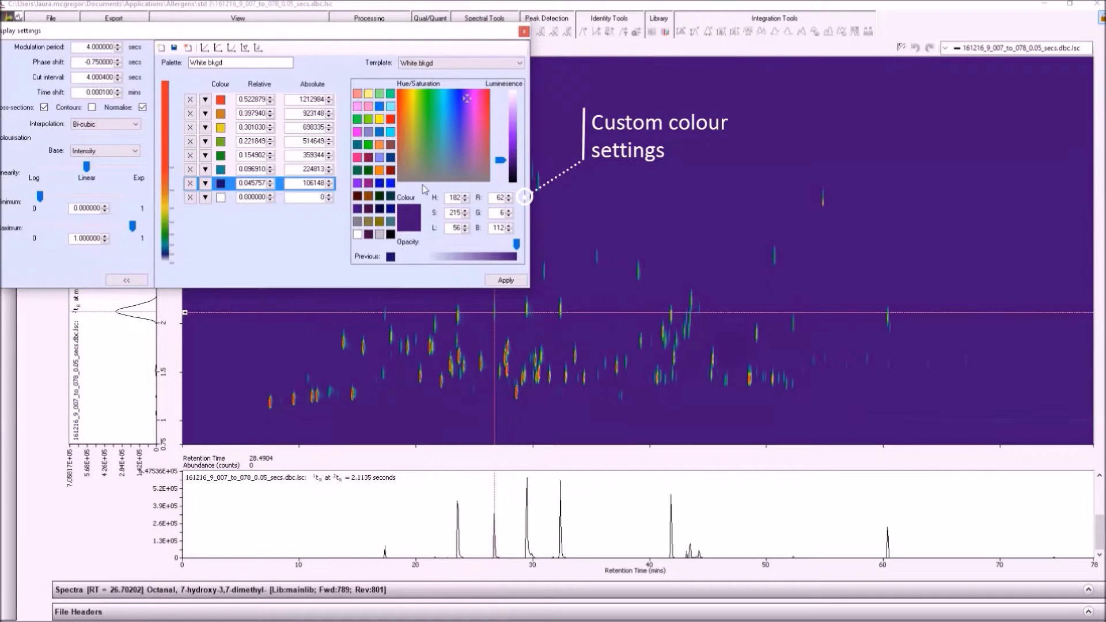
pyautogui.click(499, 281)
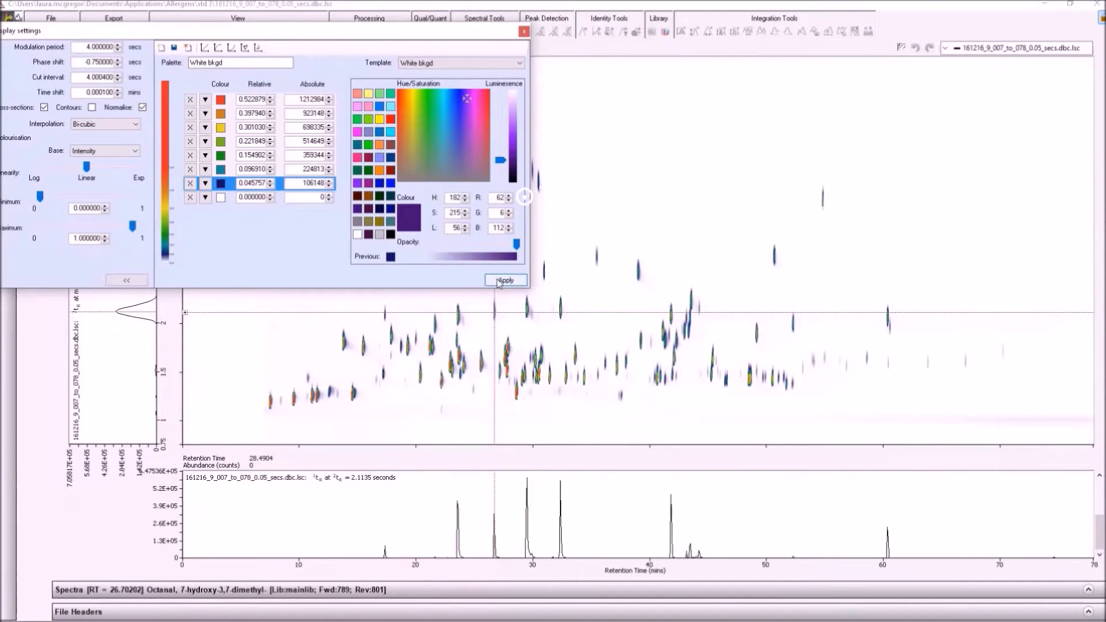
pyautogui.click(448, 294)
pyautogui.moveTo(485, 306); pyautogui.dragTo(571, 400)
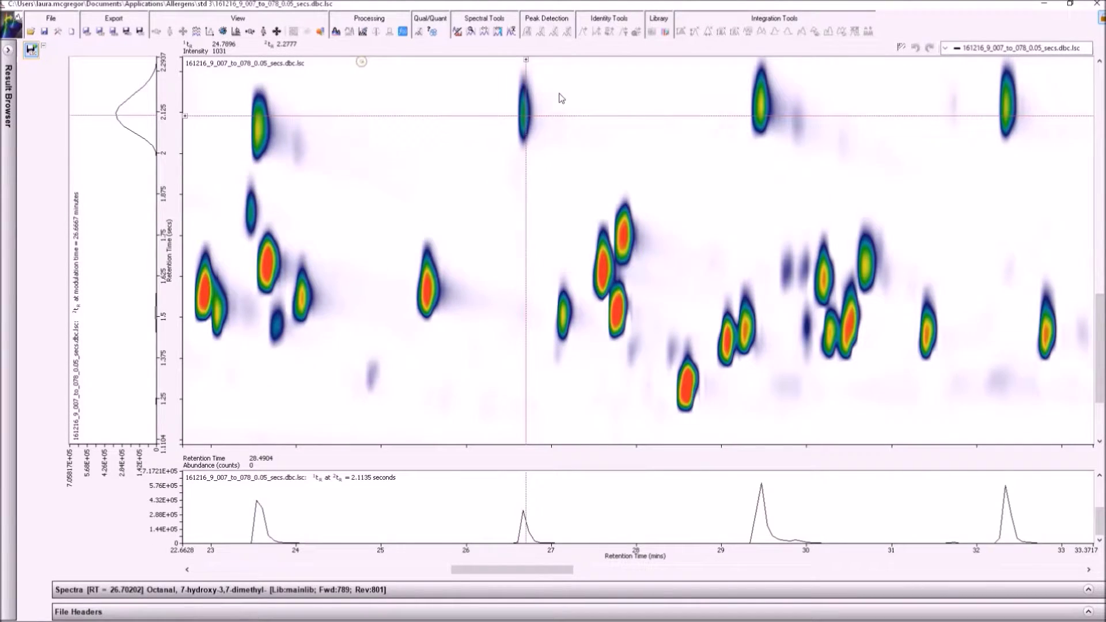
pyautogui.moveTo(362, 63); pyautogui.dragTo(813, 436)
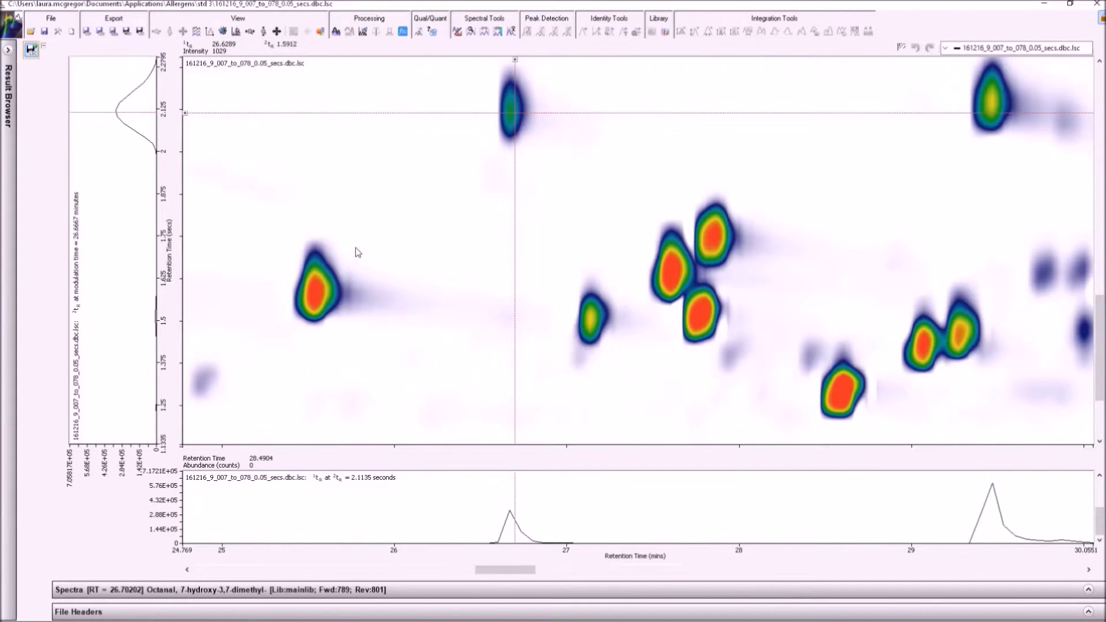
# - Set interpolation to Nearest neighbour, zoom into the 27.5–28 minute cluster, then zoom back out
pyautogui.click(16, 28)
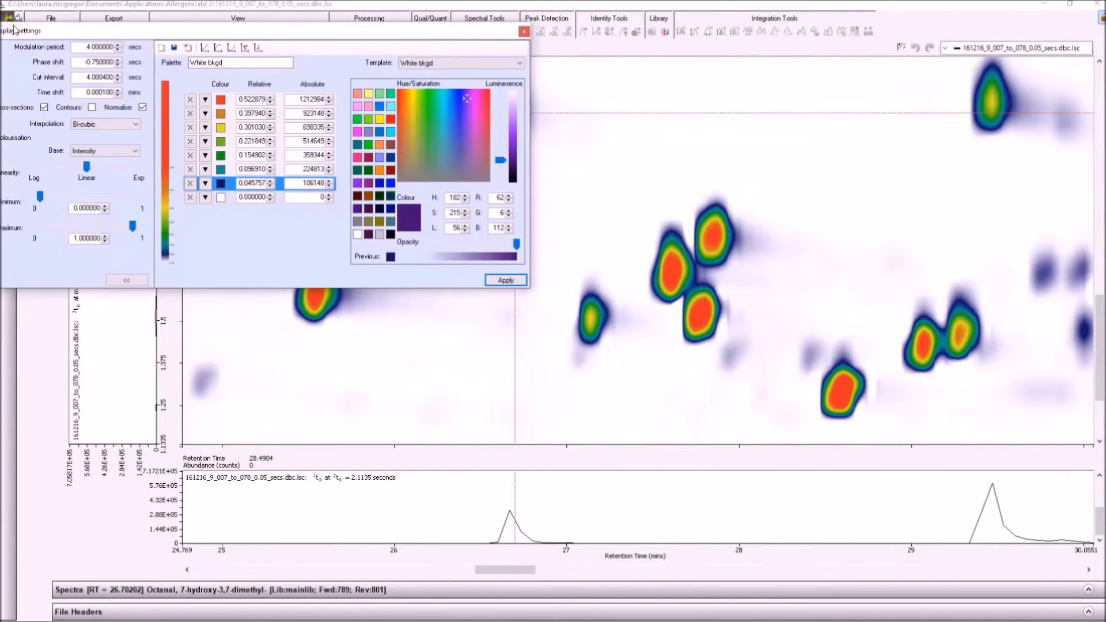
pyautogui.click(98, 124)
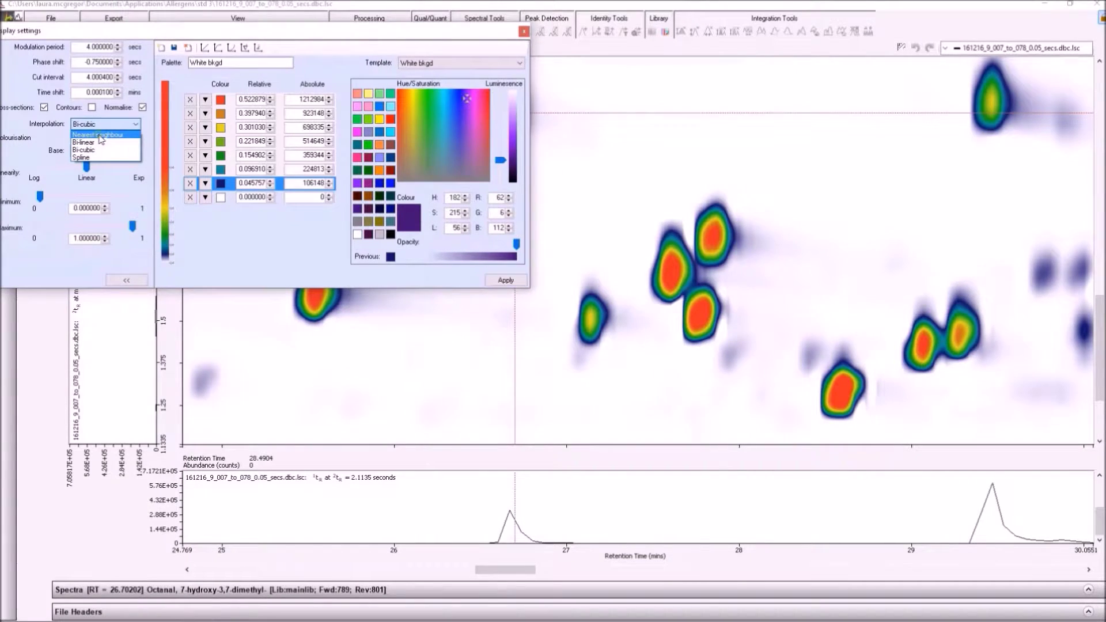
pyautogui.click(98, 134)
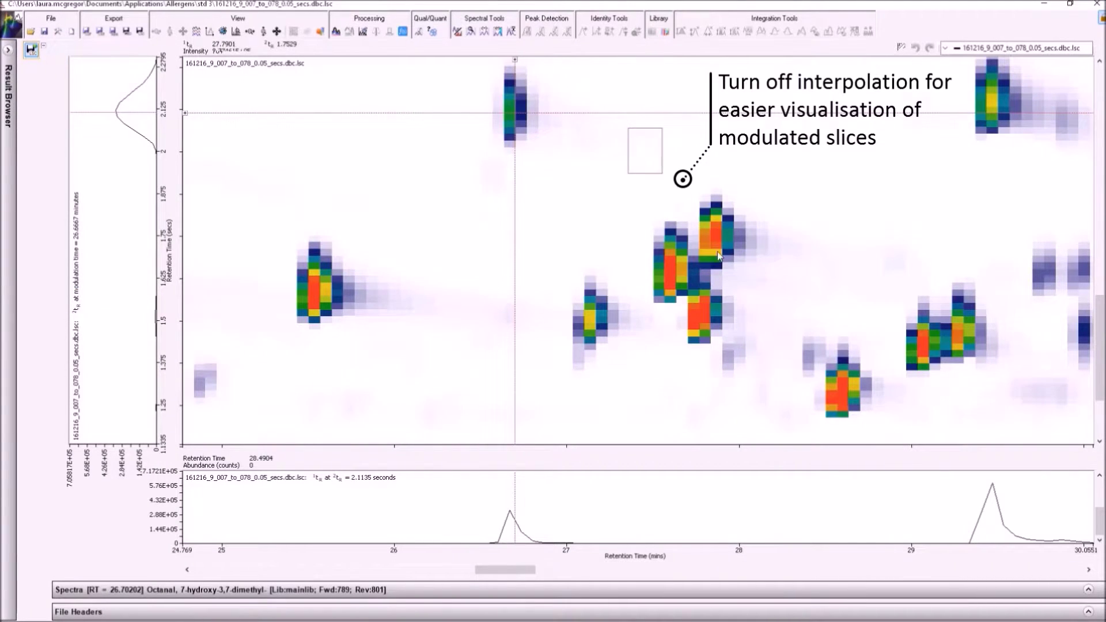
pyautogui.moveTo(718, 256); pyautogui.dragTo(787, 409)
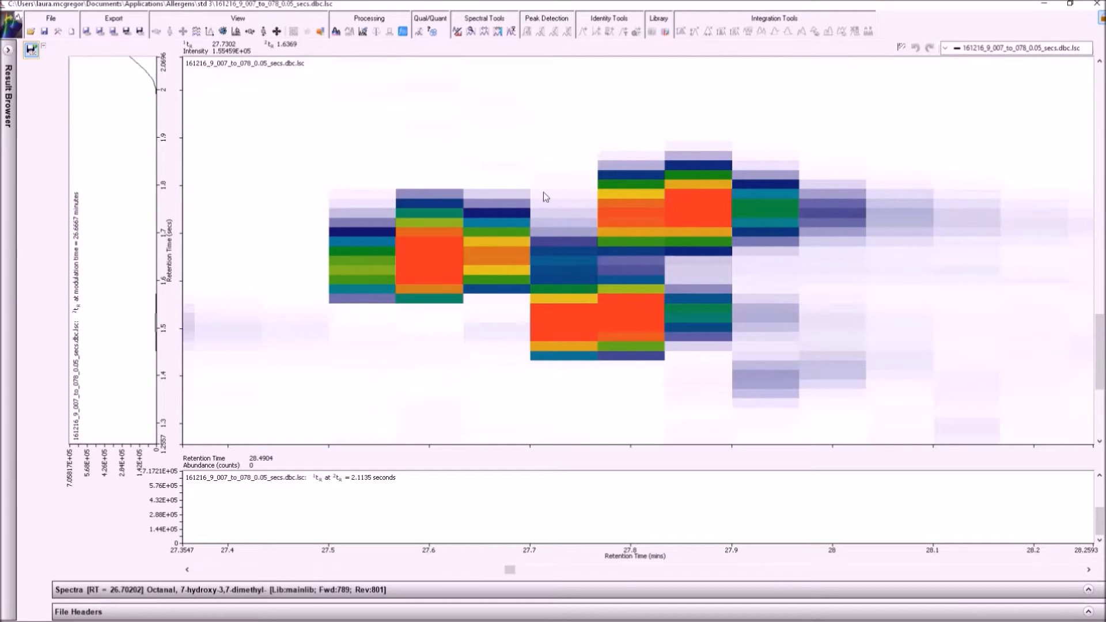
pyautogui.rightClick(539, 153)
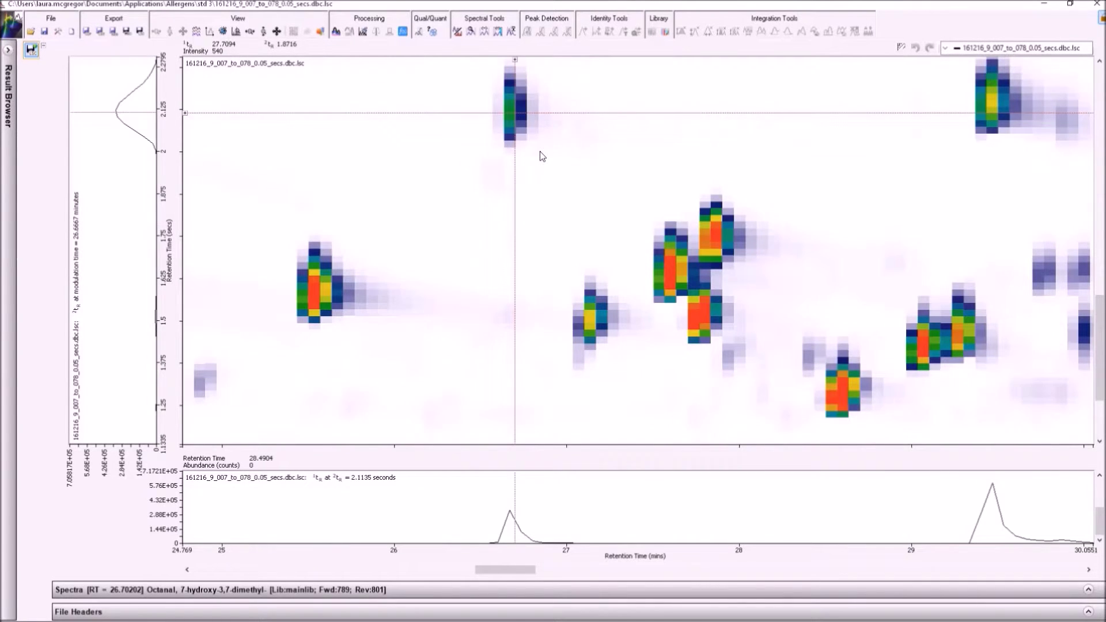
# - Set interpolation back to Bi-cubic, zoom to the 27–29.4 minute peaks, and leave contours off
pyautogui.click(30, 50)
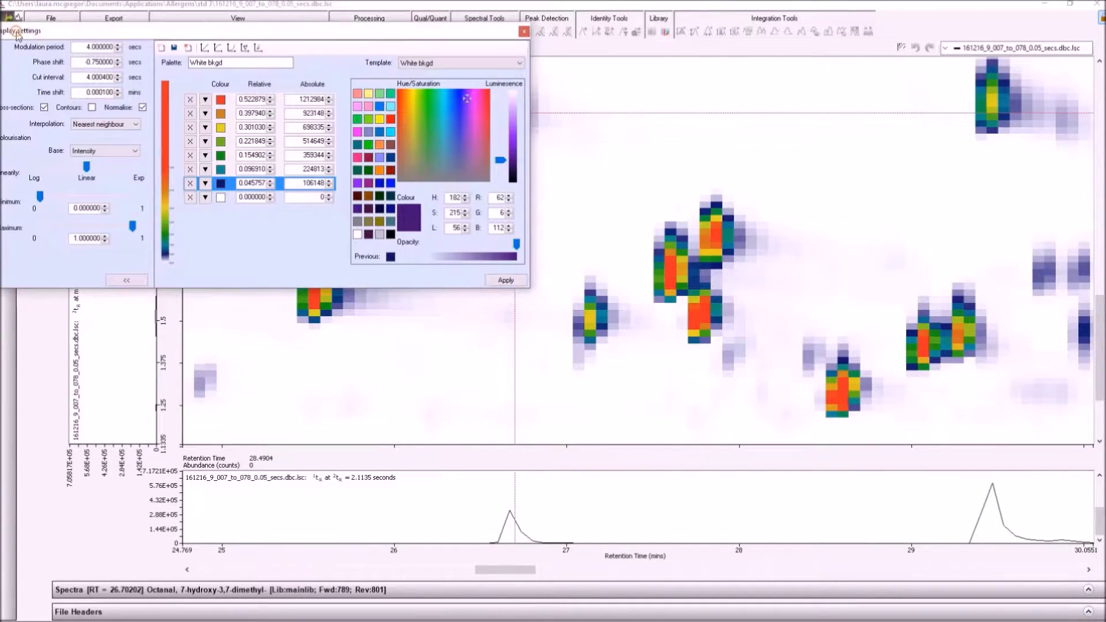
pyautogui.click(85, 125)
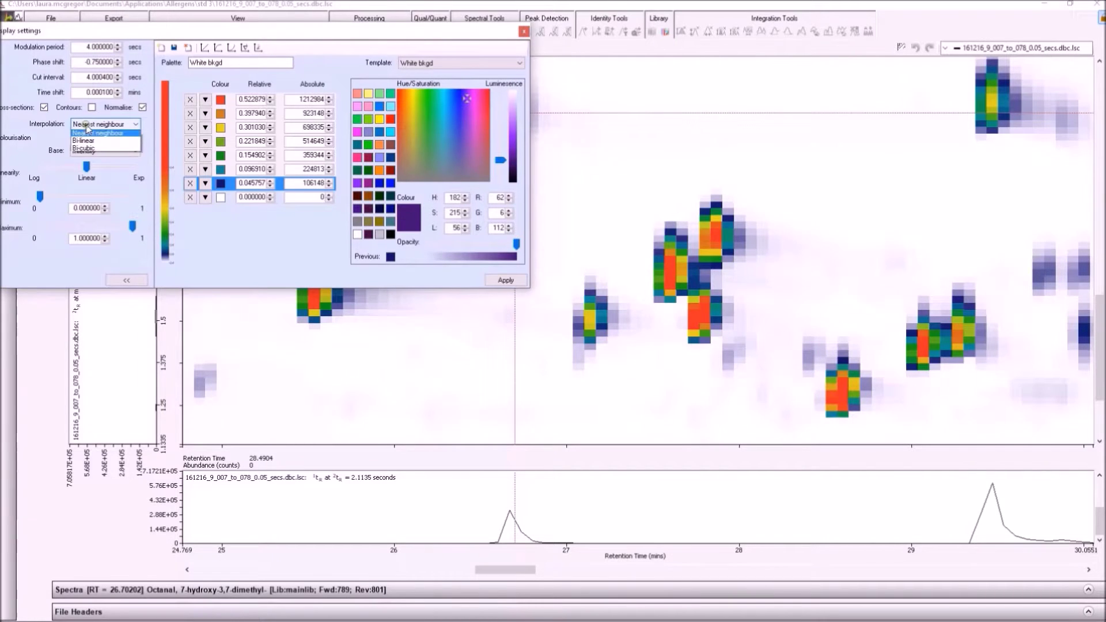
pyautogui.click(89, 151)
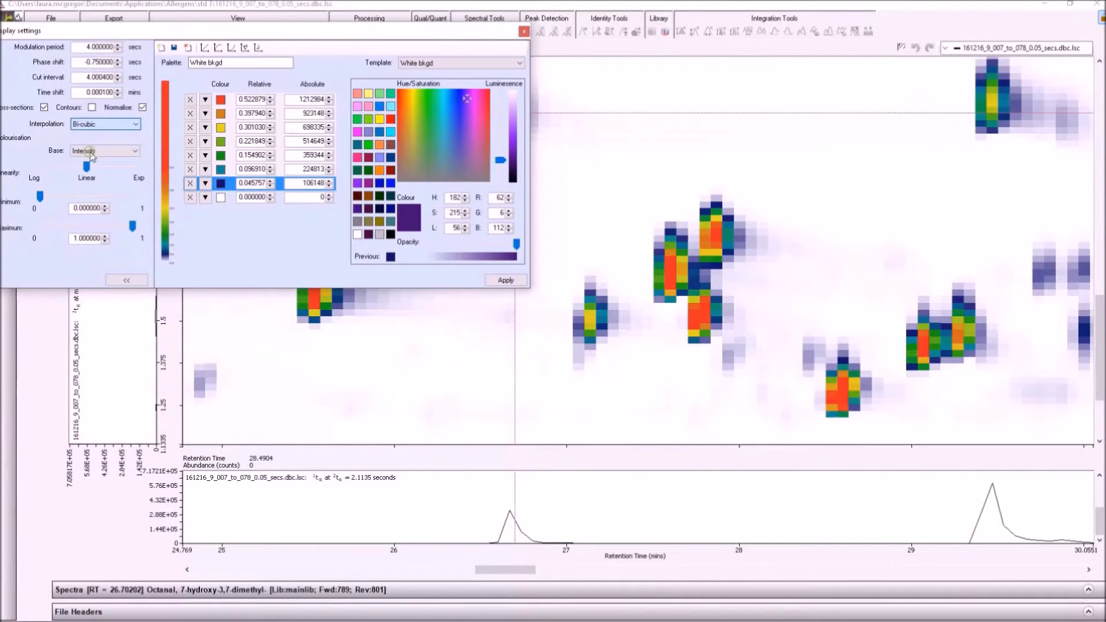
pyautogui.click(92, 108)
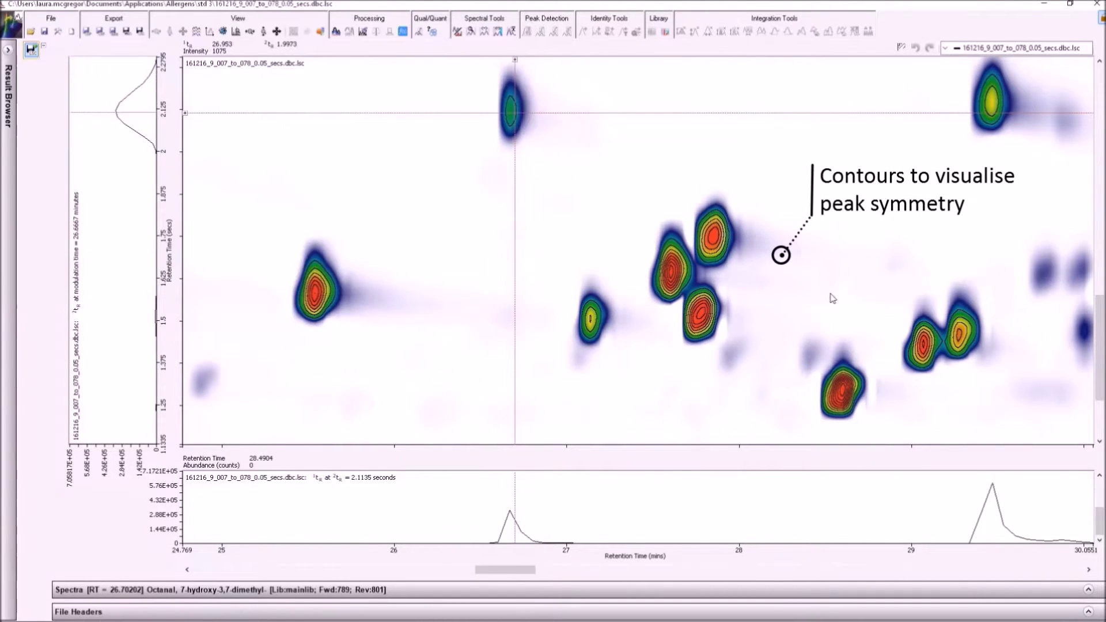
pyautogui.moveTo(559, 152); pyautogui.dragTo(987, 434)
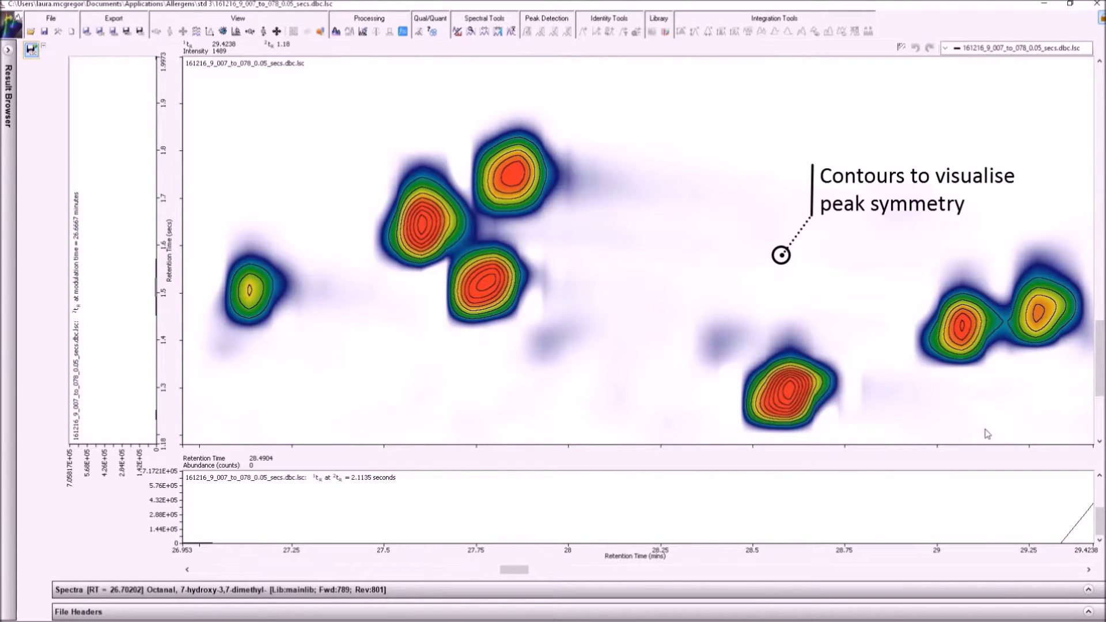
pyautogui.click(57, 32)
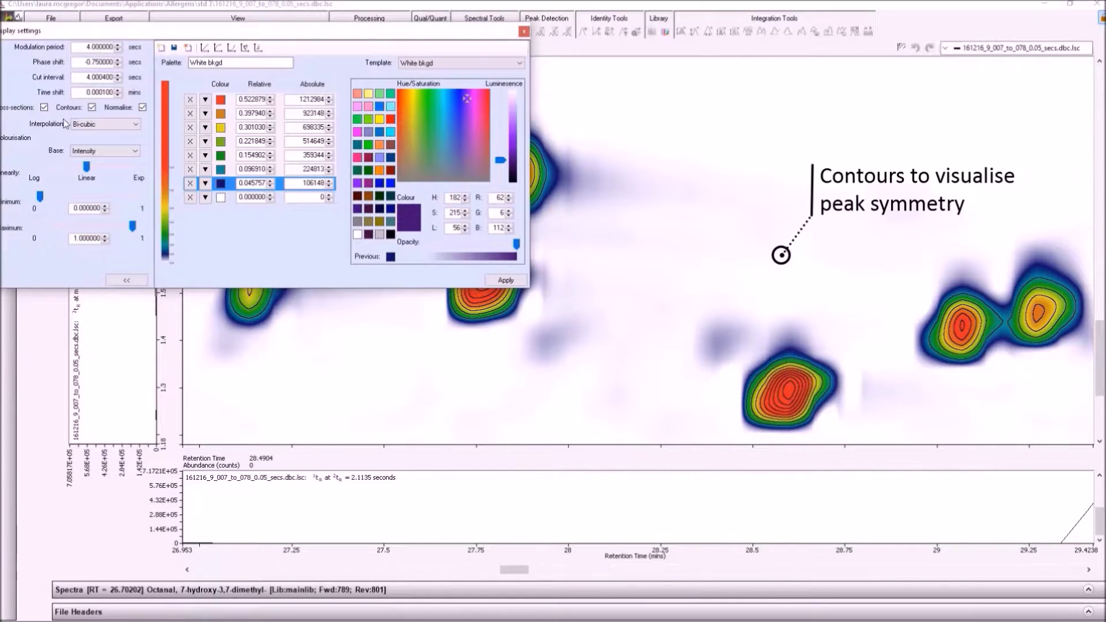
pyautogui.click(92, 108)
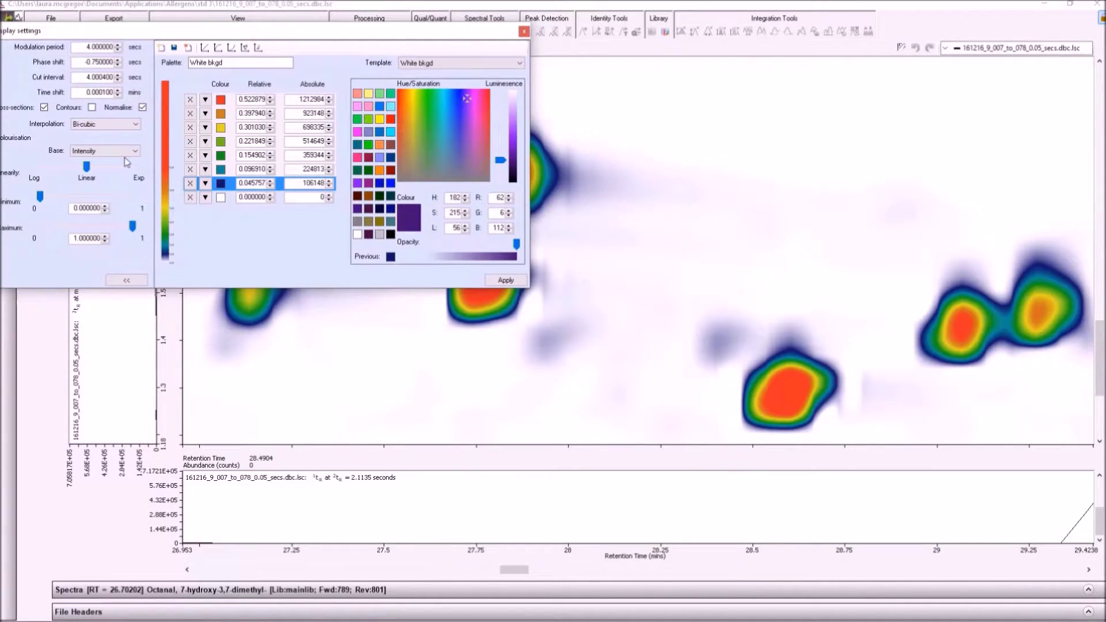
pyautogui.click(329, 375)
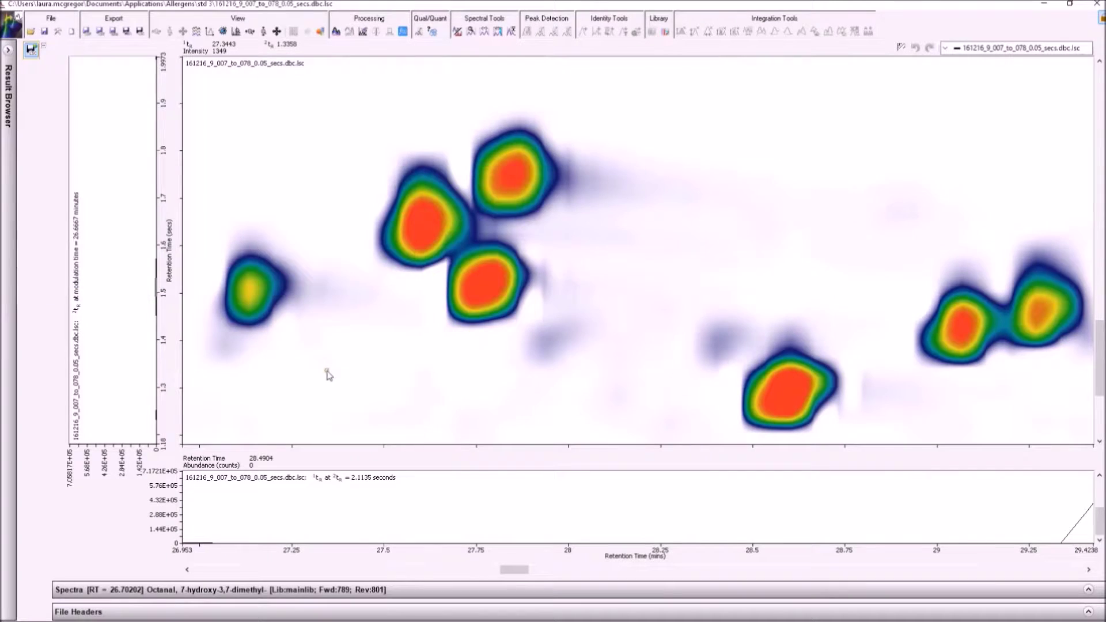
# - Dock the Spectra pane on the right and show the Estragole peak's spectrum at 27.6 minutes
pyautogui.scroll(-2, 328, 375)
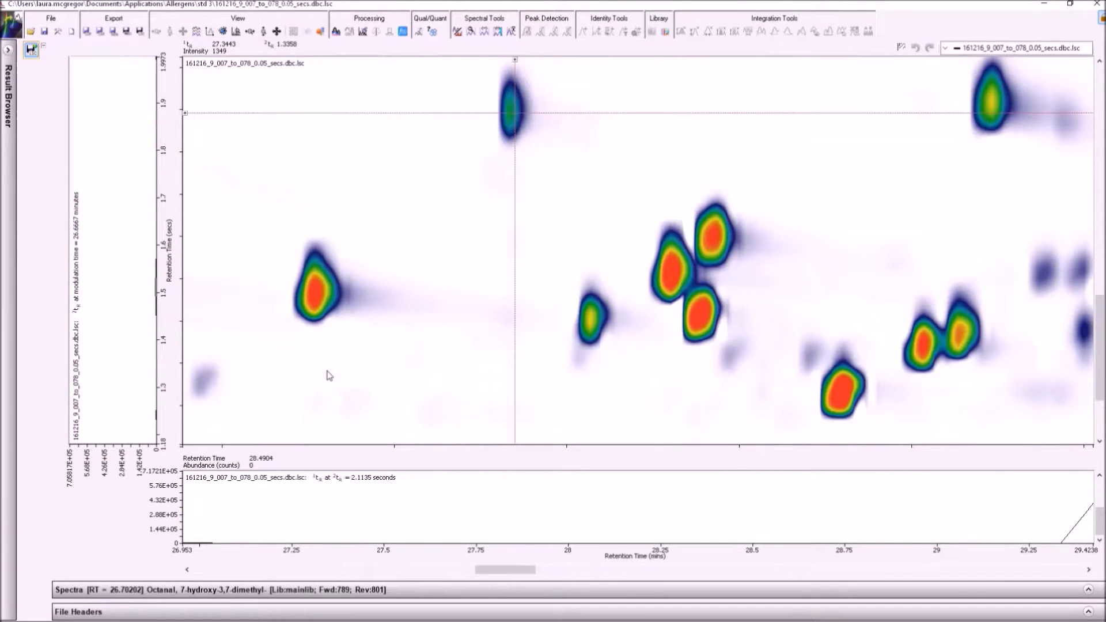
pyautogui.scroll(-2, 329, 376)
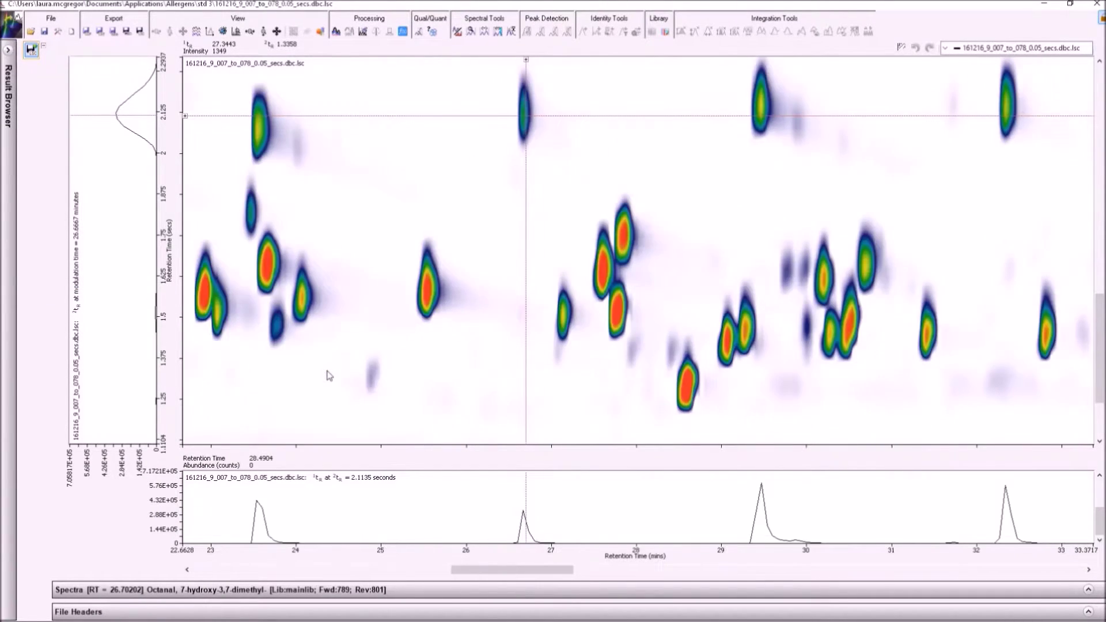
pyautogui.rightClick(394, 590)
pyautogui.click(419, 593)
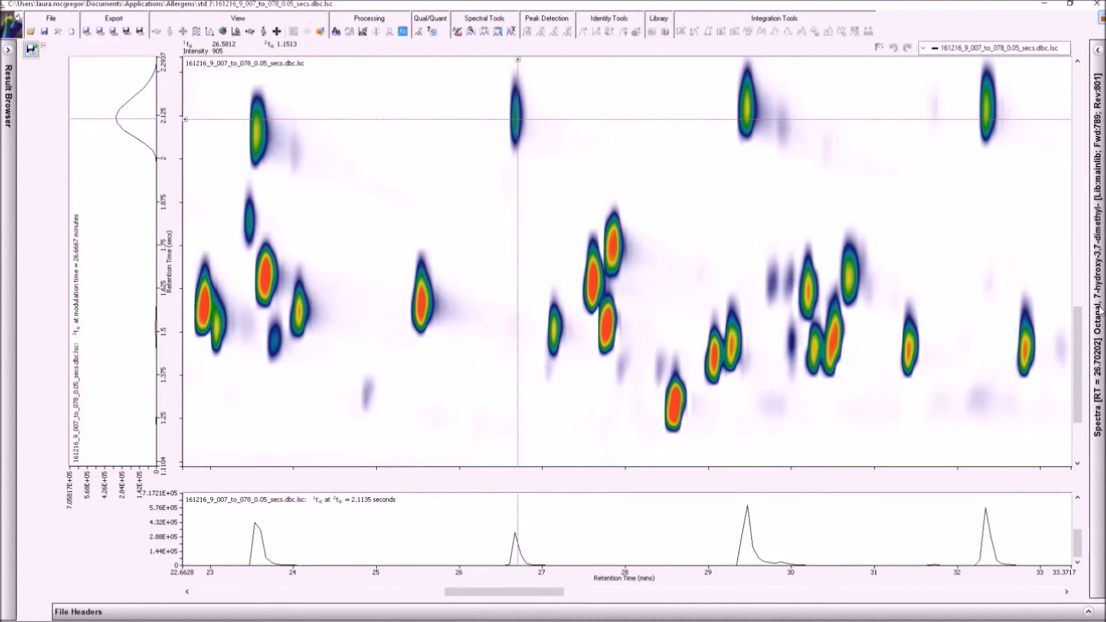
pyautogui.click(1098, 311)
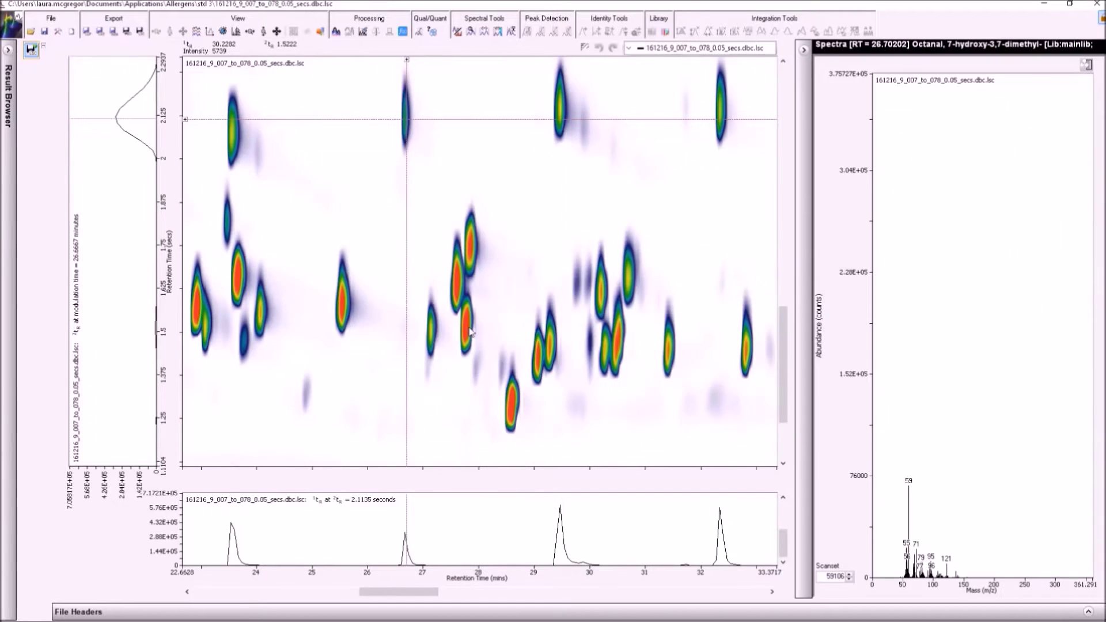
pyautogui.click(467, 325)
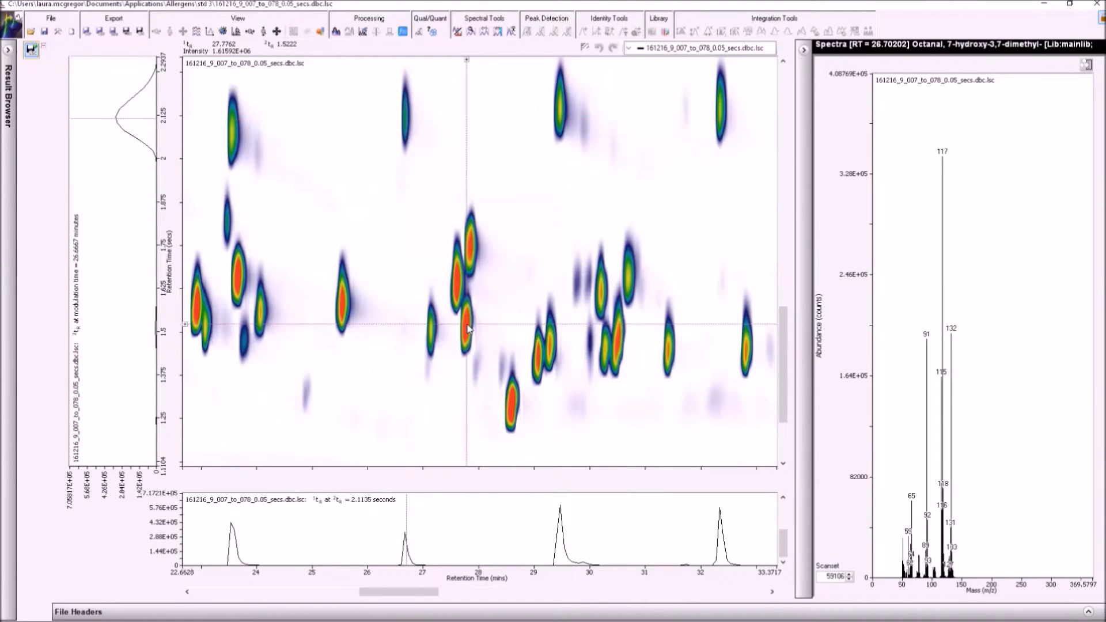
pyautogui.click(457, 284)
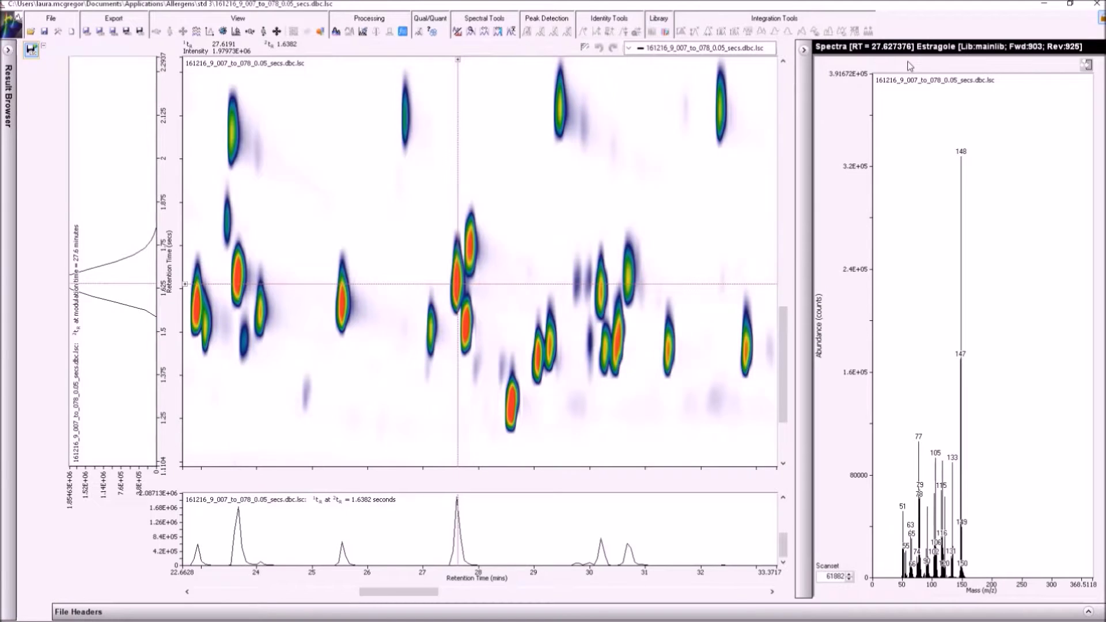
# - Zoom the Estragole spectrum to m/z 21–170 and build an extracted ion chromatogram from one ion
pyautogui.moveTo(974, 505); pyautogui.dragTo(886, 505)
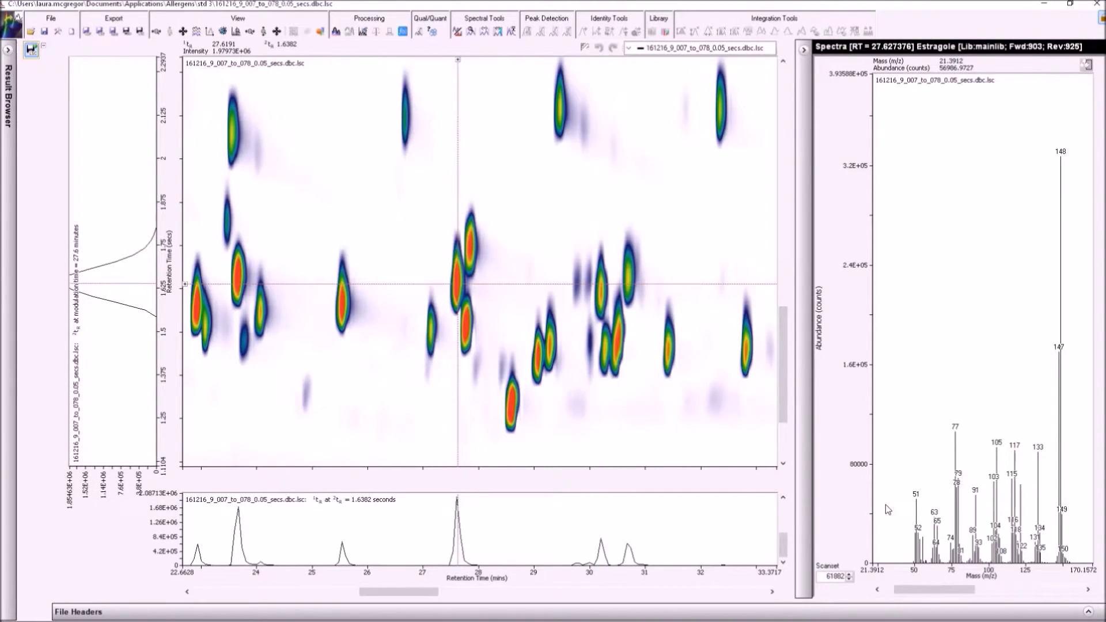
pyautogui.doubleClick(1061, 232)
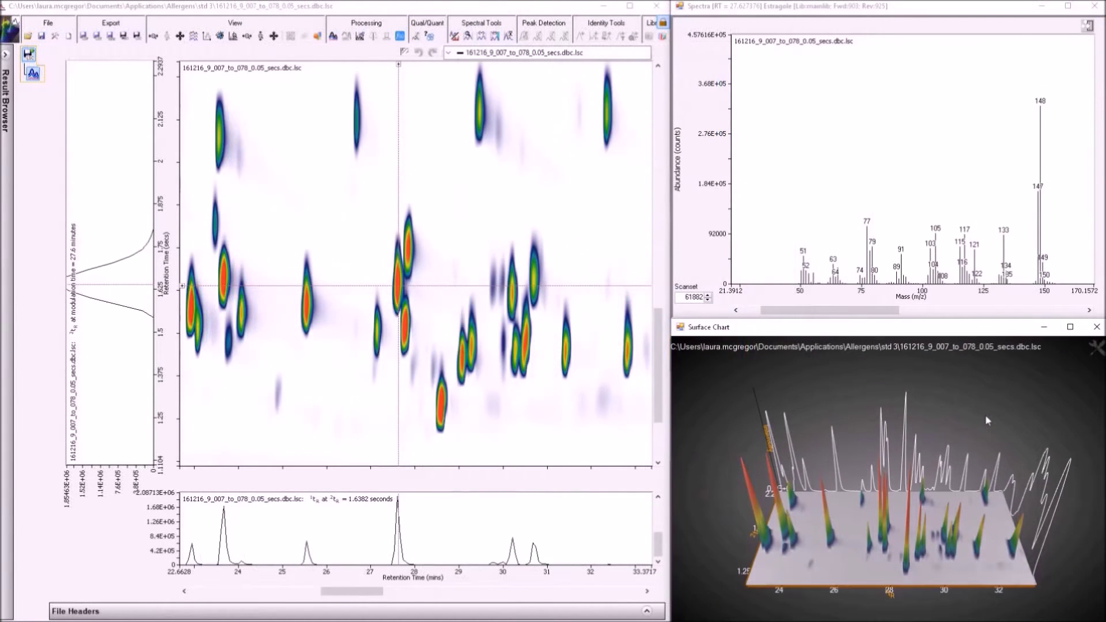
# - Tilt the 3-D surface and click peaks, ending on the Estragole spectrum at RT 27.63 (base m/z 148)
pyautogui.moveTo(1008, 424); pyautogui.dragTo(1063, 435)
pyautogui.moveTo(1005, 582); pyautogui.dragTo(804, 532)
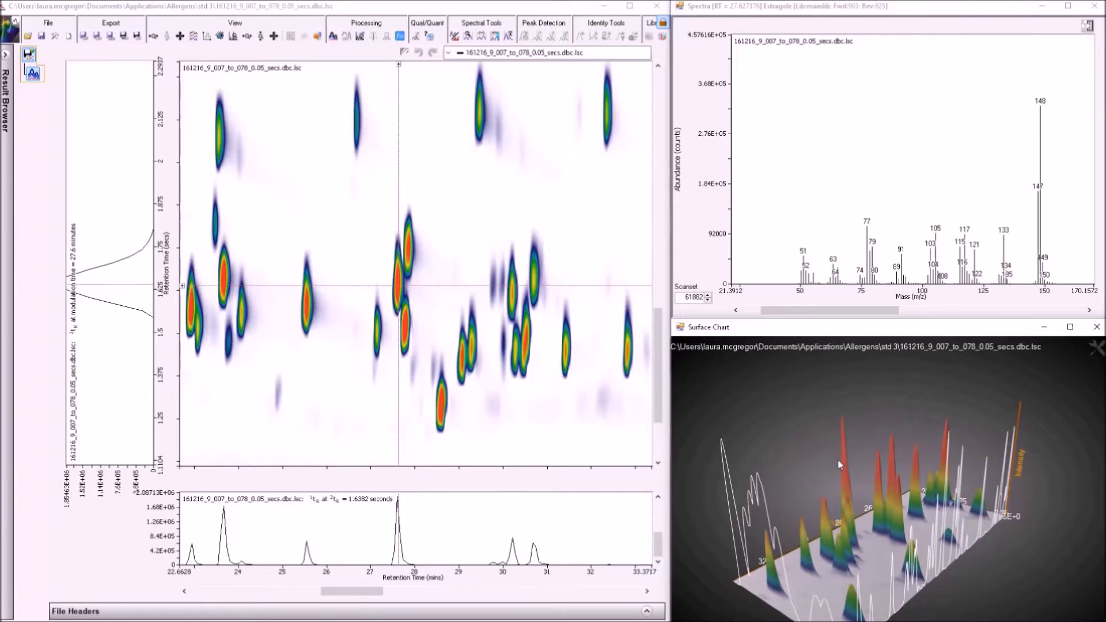
pyautogui.click(879, 473)
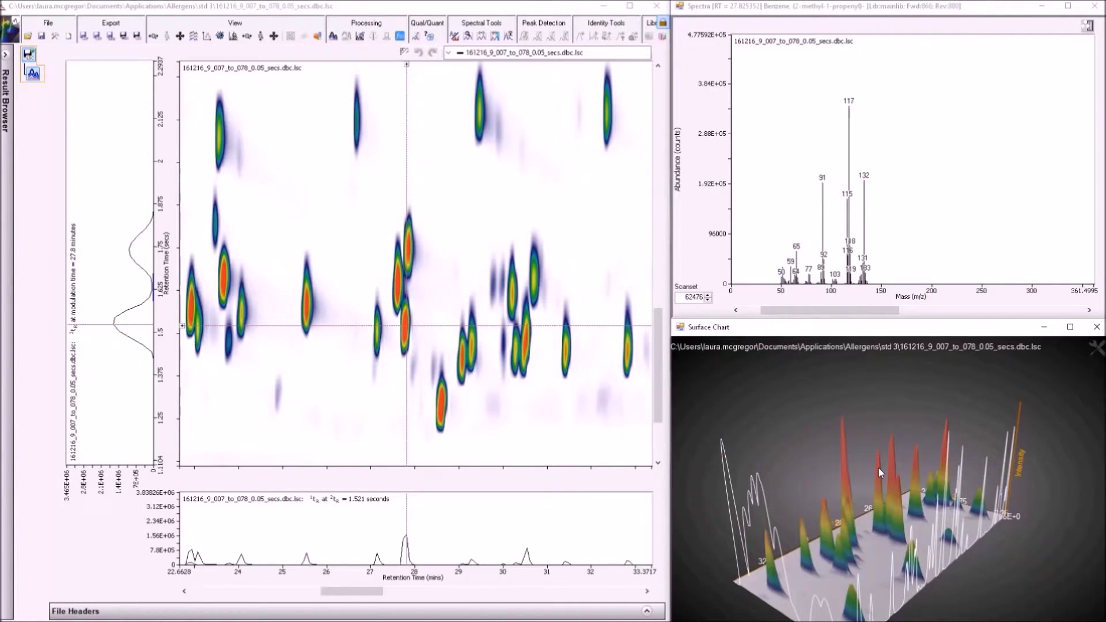
pyautogui.click(890, 468)
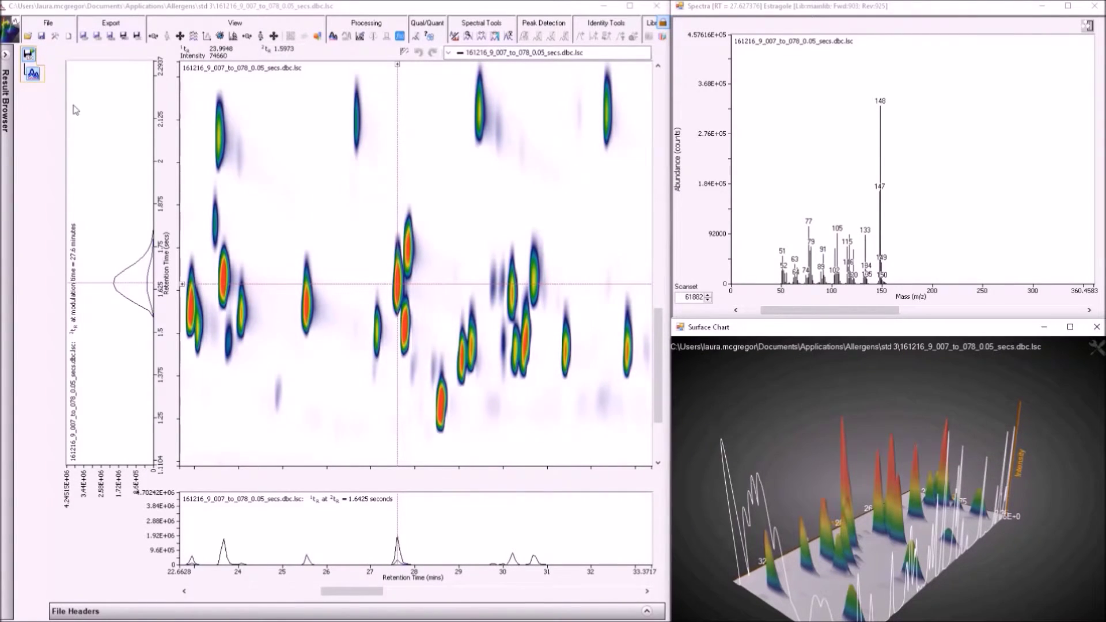
pyautogui.click(33, 75)
# - Activate the m/z 148.176 ±0.500 filtered result
pyautogui.rightClick(34, 75)
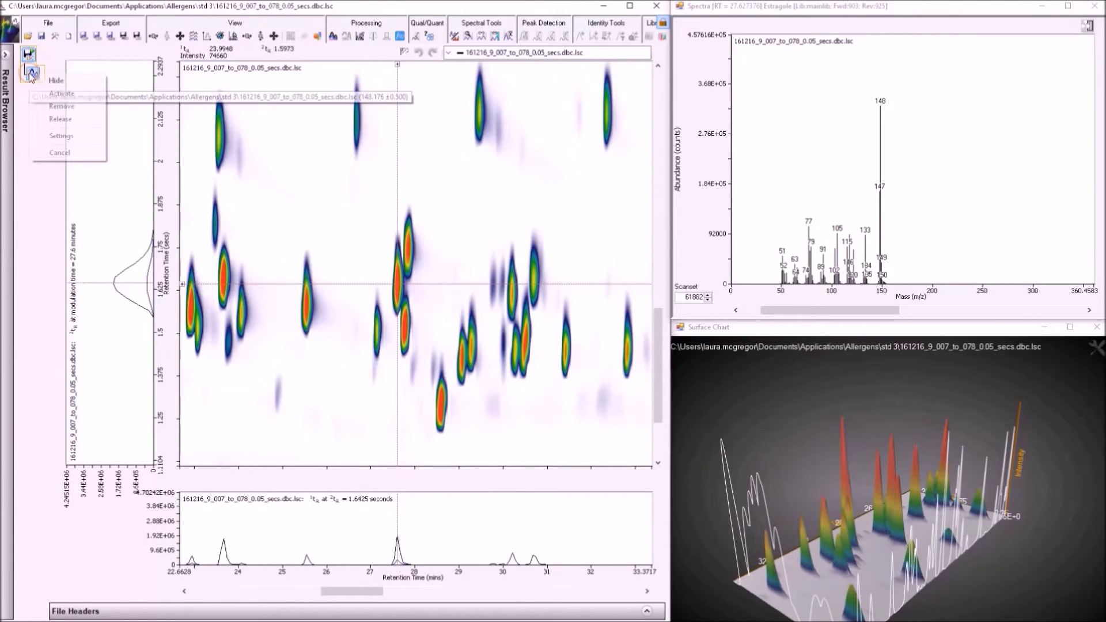
pyautogui.click(60, 94)
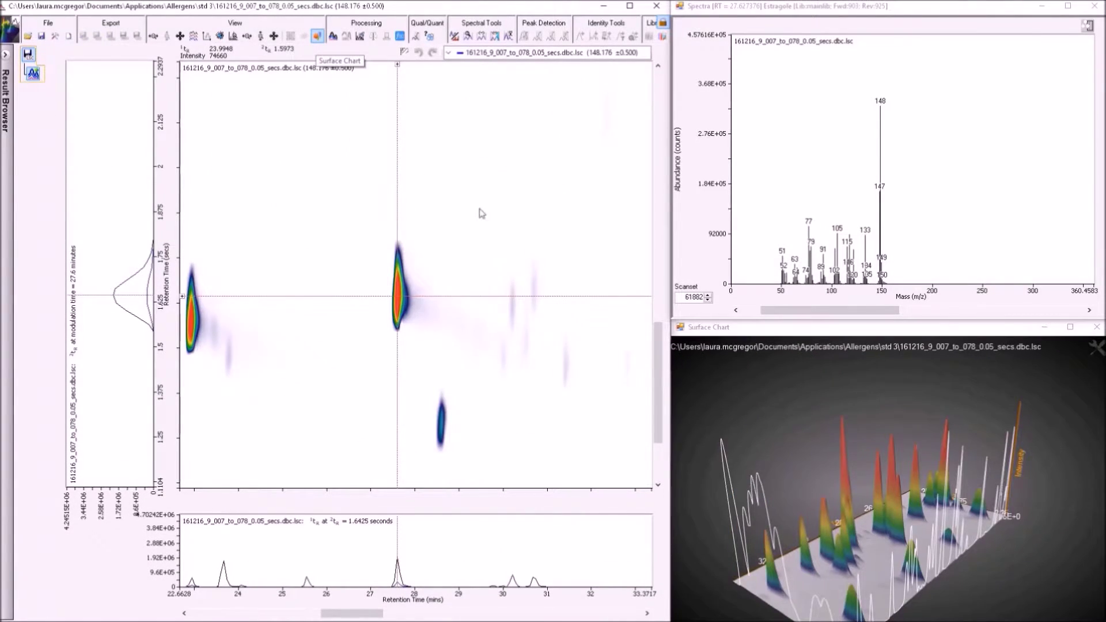
pyautogui.click(790, 333)
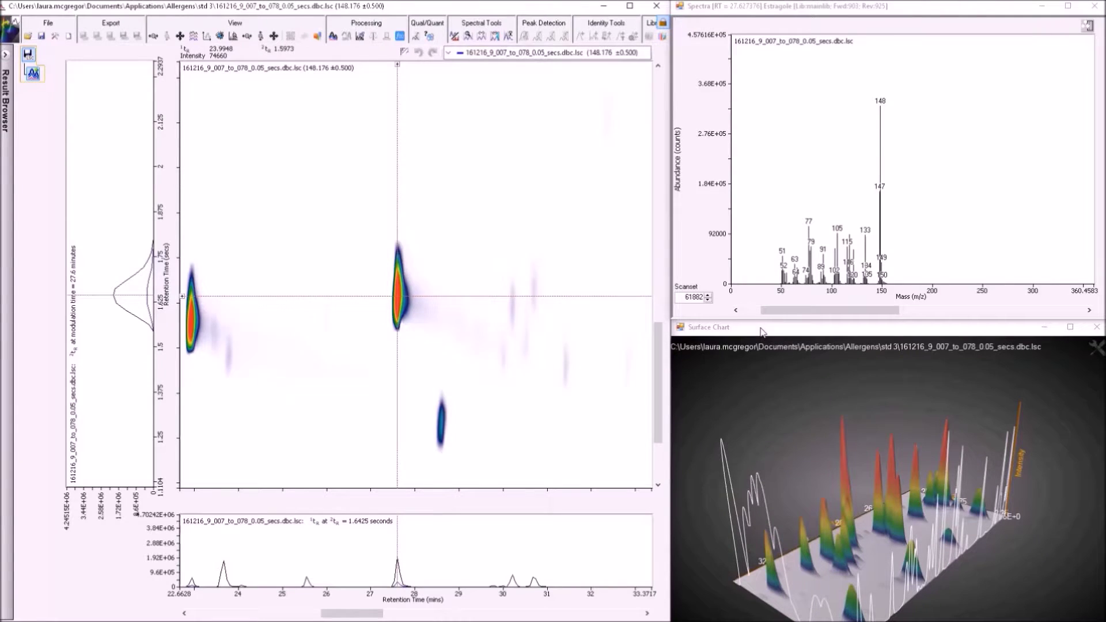
# - In floating Surface Chart settings, stack the first dataset along ²tR and hide the projection traces
pyautogui.click(1096, 348)
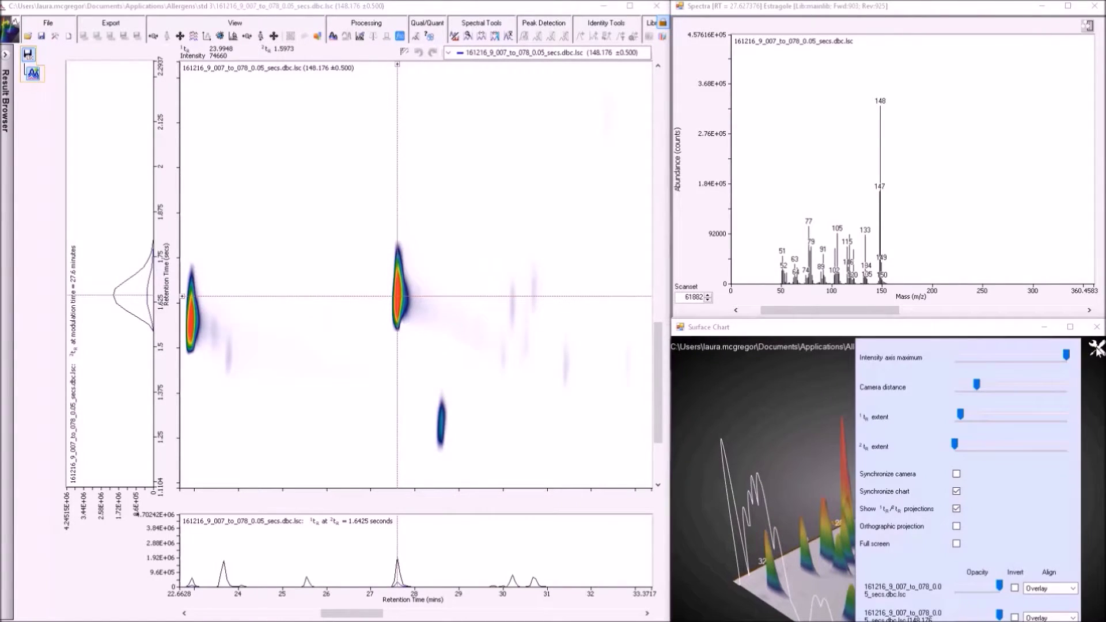
pyautogui.moveTo(1005, 347); pyautogui.dragTo(596, 261)
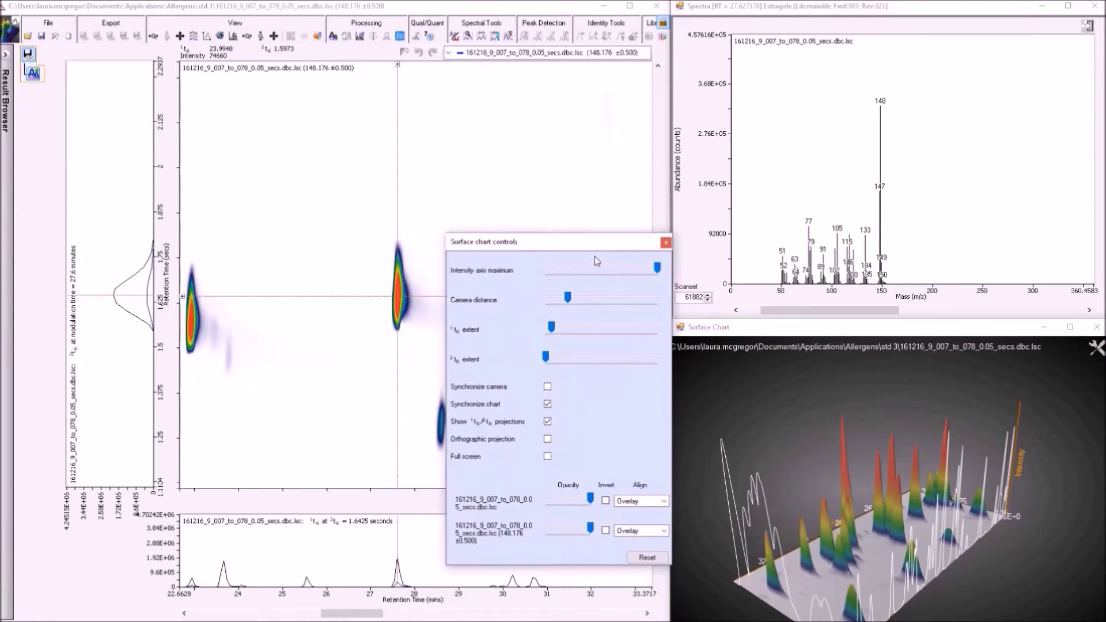
pyautogui.click(660, 505)
pyautogui.click(636, 526)
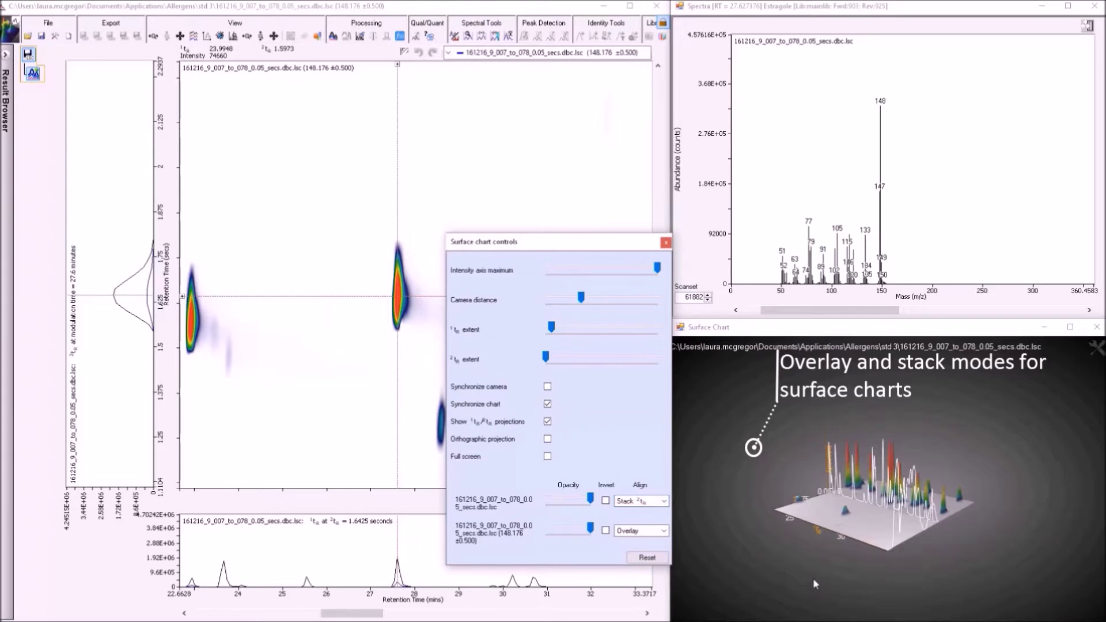
pyautogui.scroll(3, 814, 583)
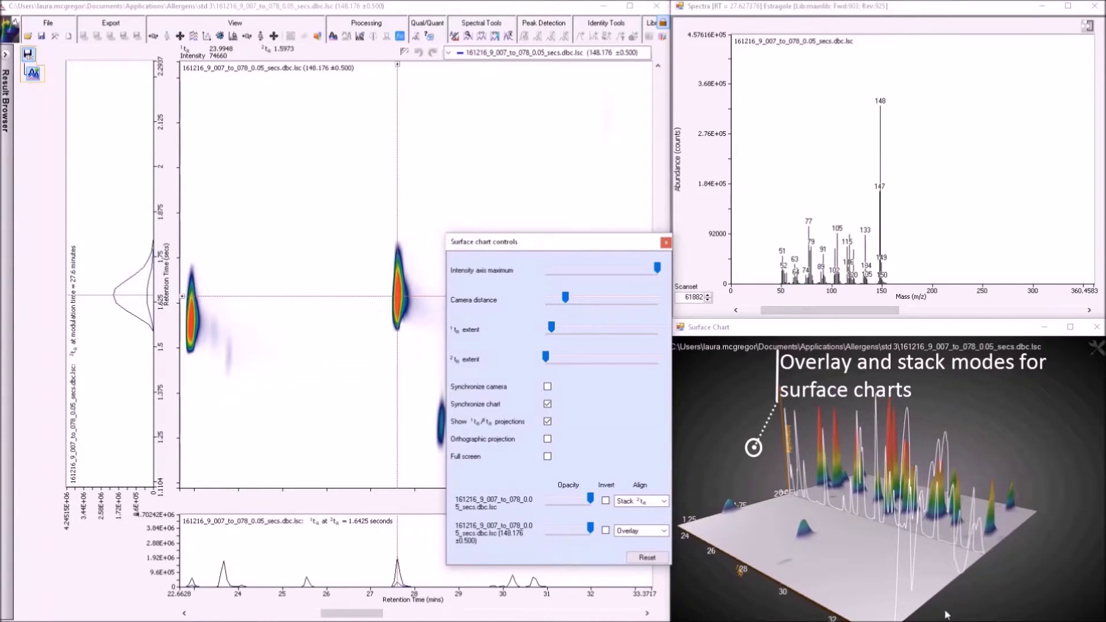
pyautogui.moveTo(944, 614); pyautogui.dragTo(1007, 615)
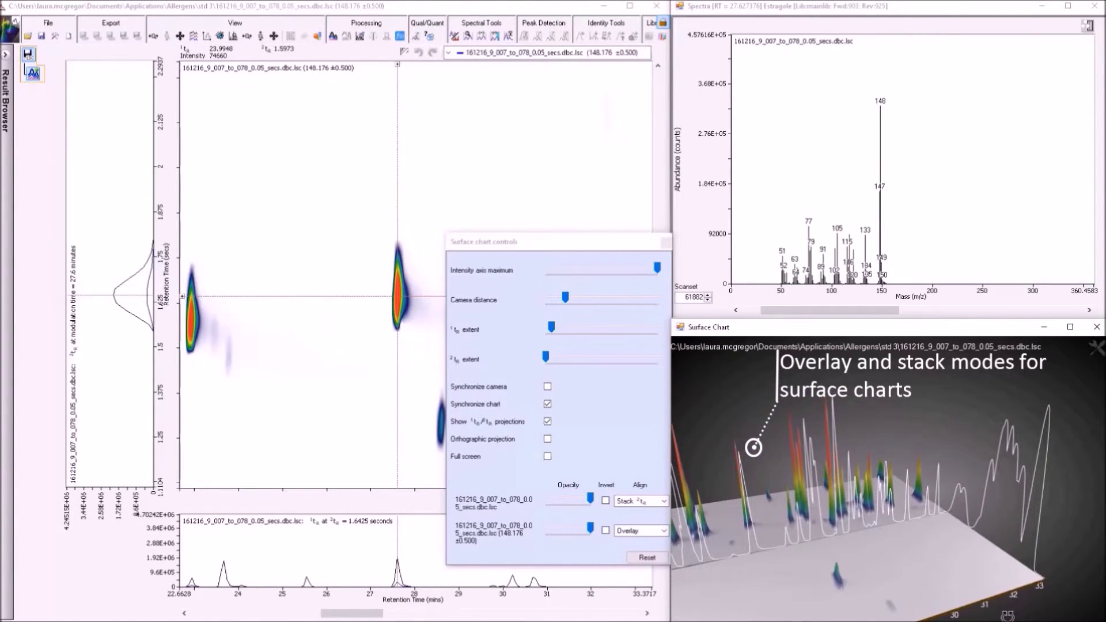
pyautogui.click(547, 421)
pyautogui.moveTo(852, 420); pyautogui.dragTo(871, 413)
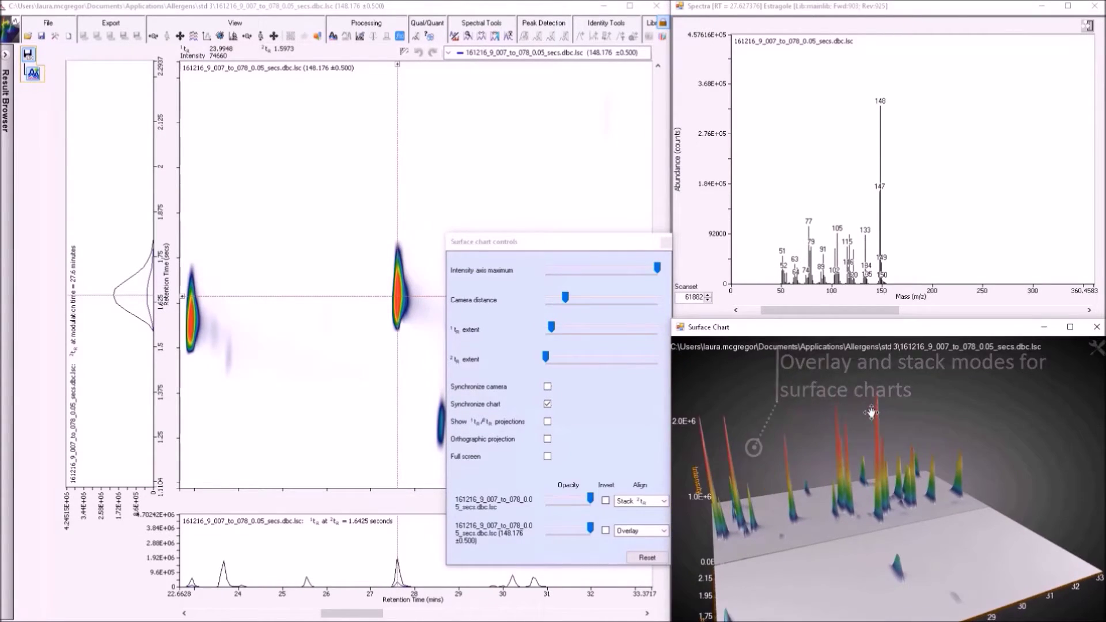
pyautogui.scroll(3, 888, 521)
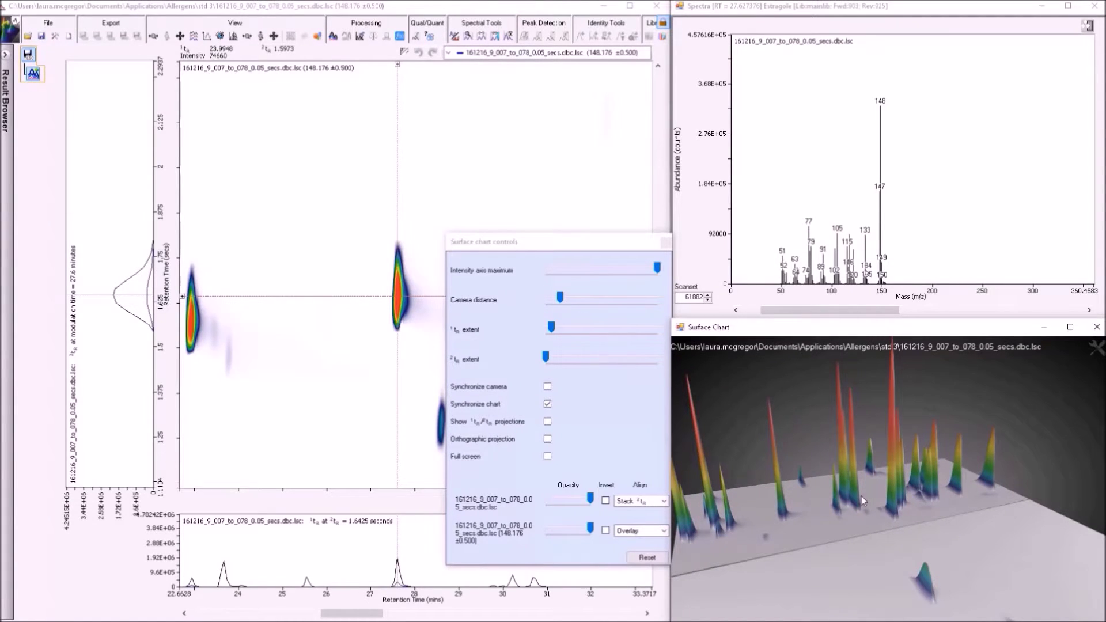
# - Return the first dataset to Overlay alignment, keep it at full opacity, and close the settings
pyautogui.click(662, 502)
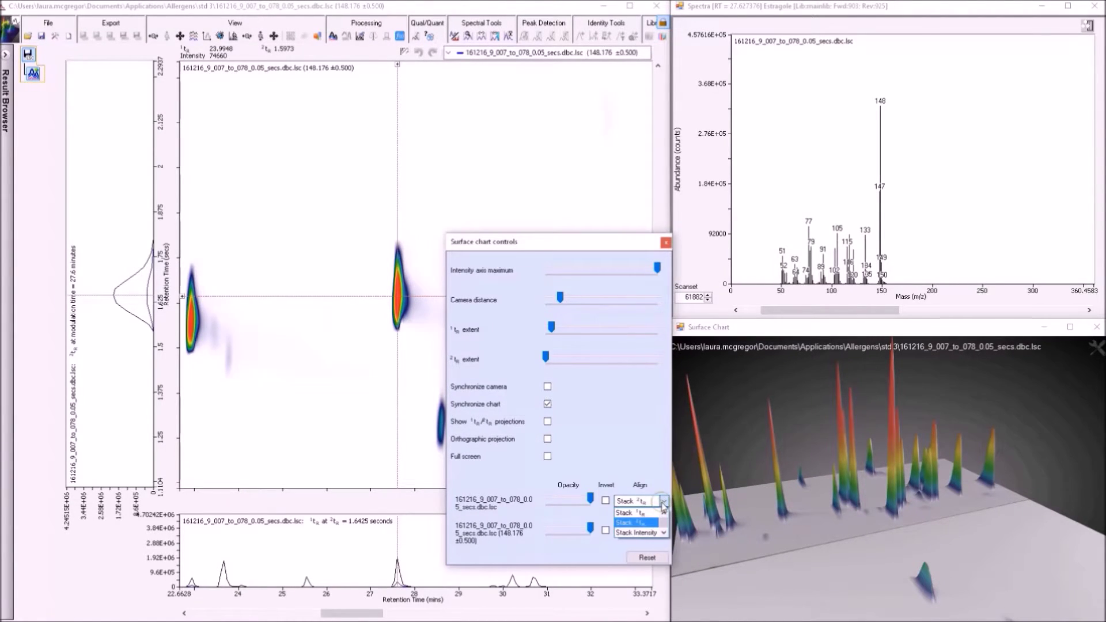
pyautogui.click(664, 513)
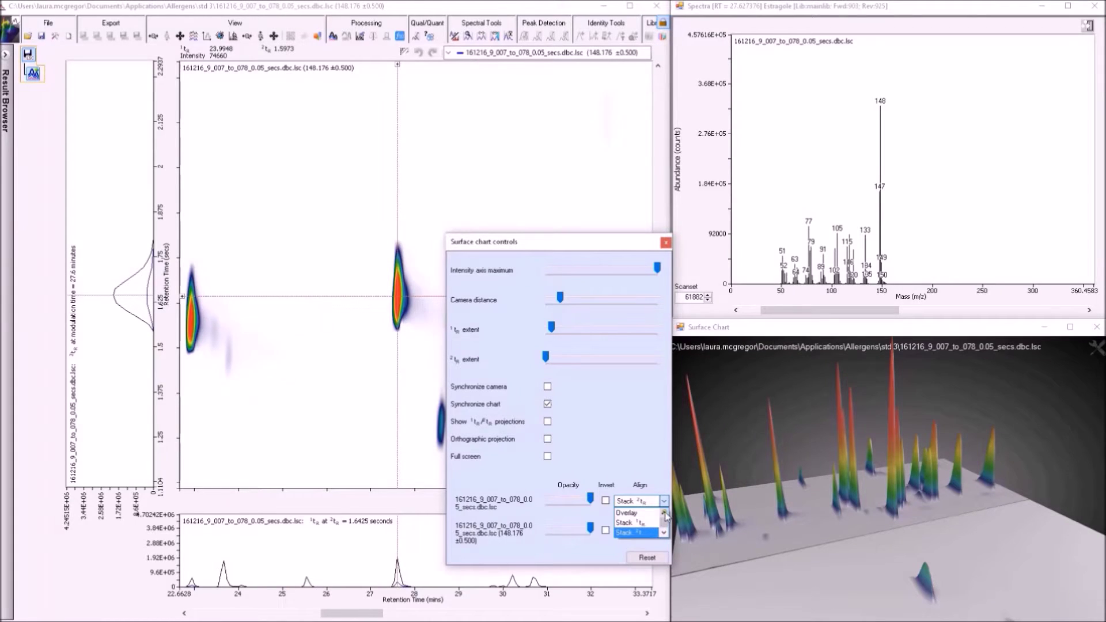
pyautogui.click(633, 512)
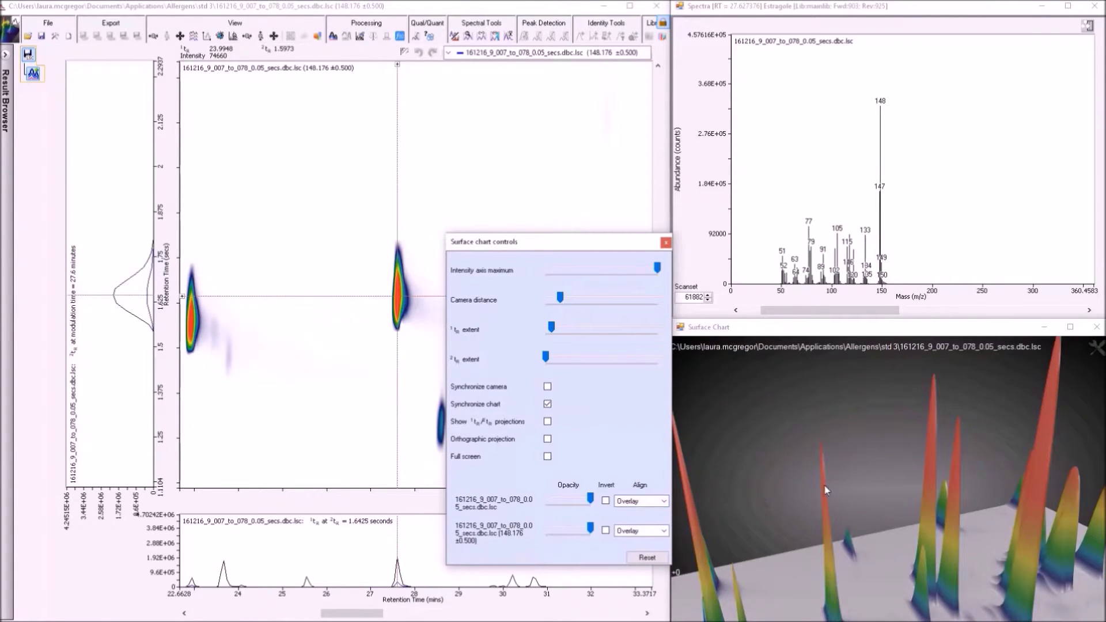
pyautogui.scroll(-5, 809, 470)
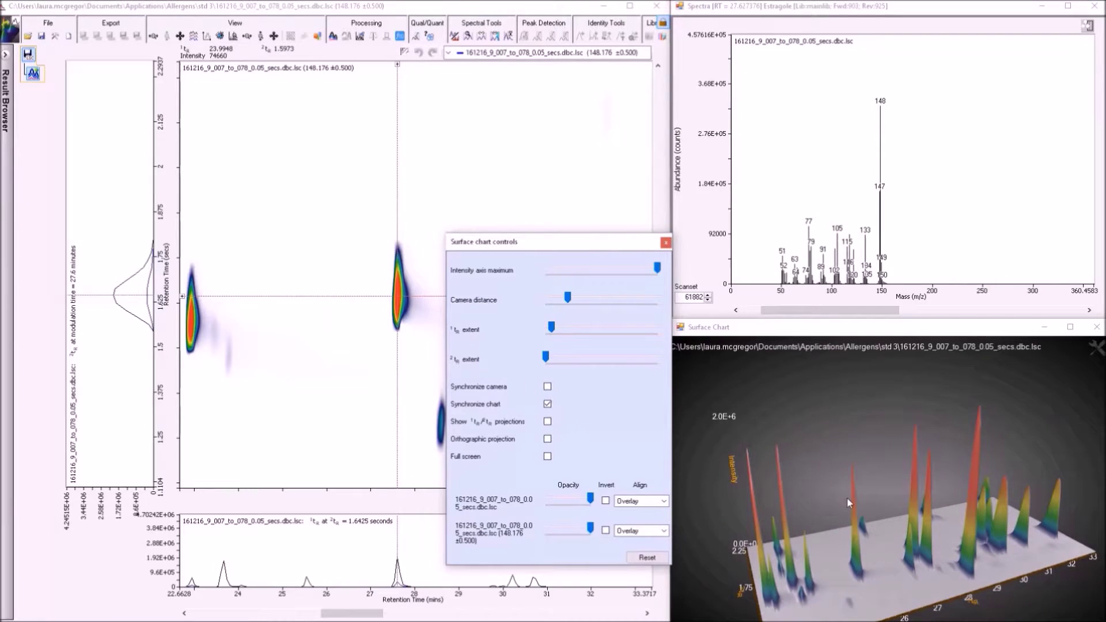
pyautogui.moveTo(847, 503); pyautogui.dragTo(816, 421)
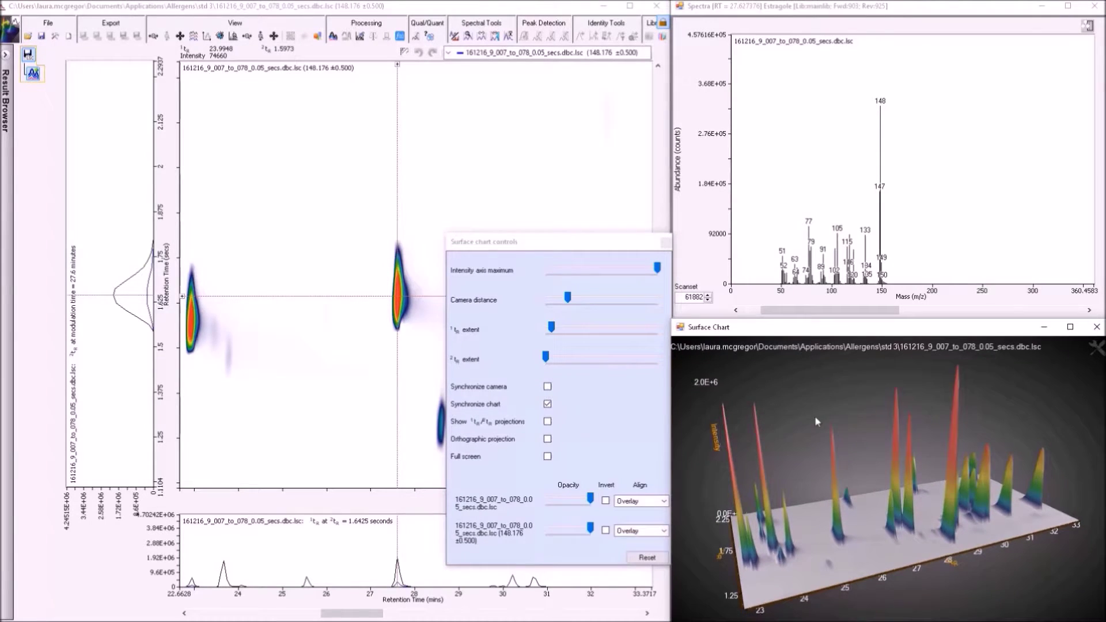
pyautogui.moveTo(589, 499); pyautogui.dragTo(540, 496)
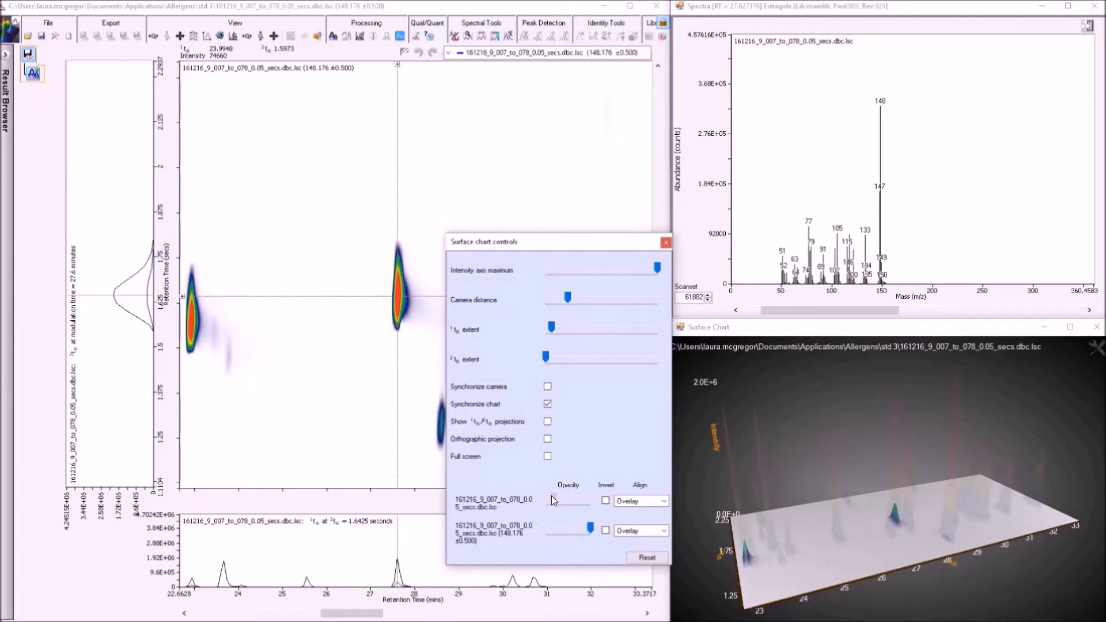
pyautogui.moveTo(557, 495); pyautogui.dragTo(599, 497)
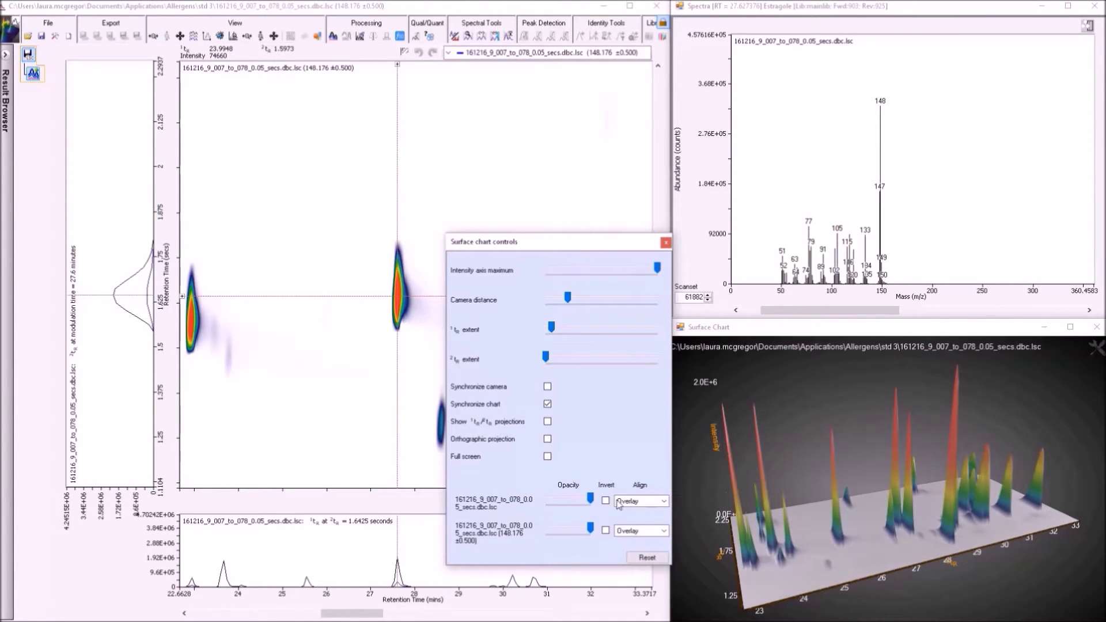
pyautogui.click(666, 242)
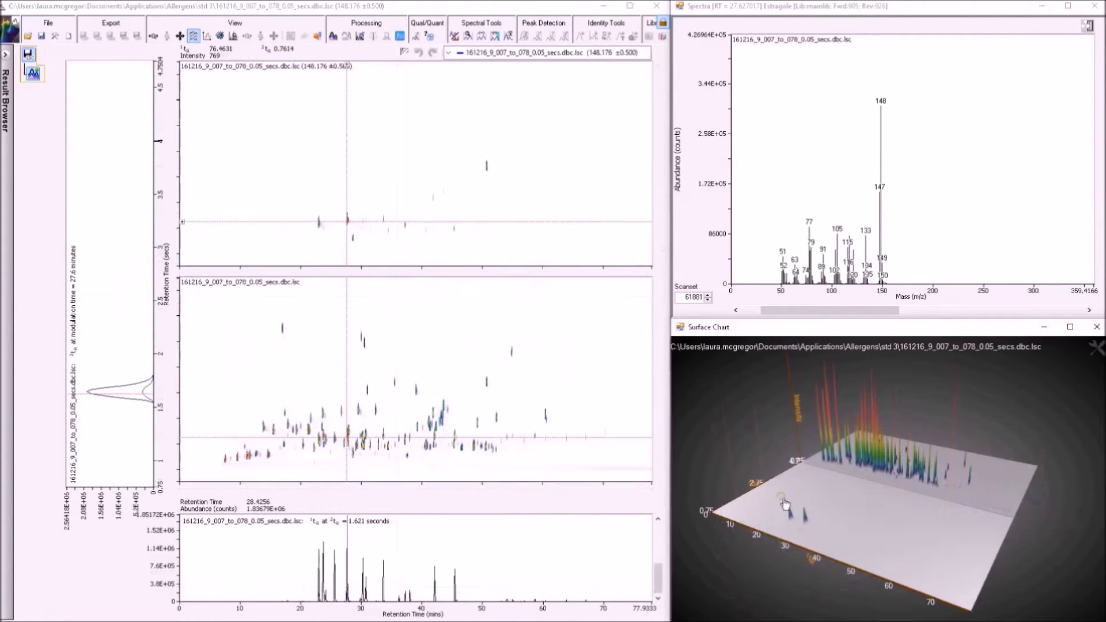
# - Zoom the 3-D surface and upper 2-D plot into the 20–30 min region to show the 020_to_030 cropped file
pyautogui.moveTo(781, 497); pyautogui.dragTo(818, 543)
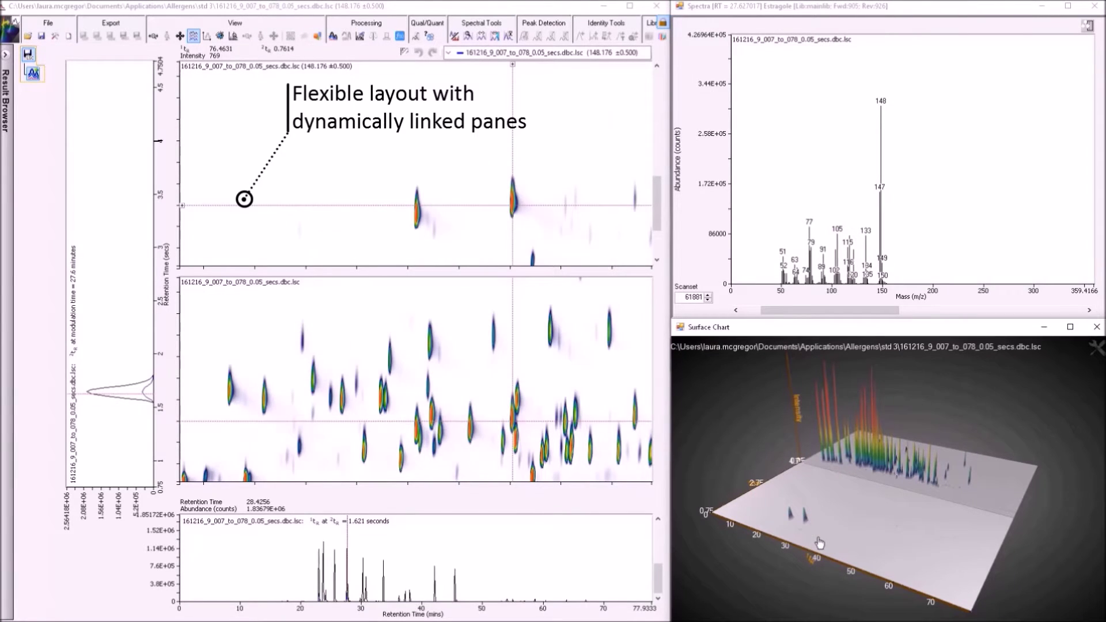
pyautogui.moveTo(913, 557); pyautogui.dragTo(907, 593)
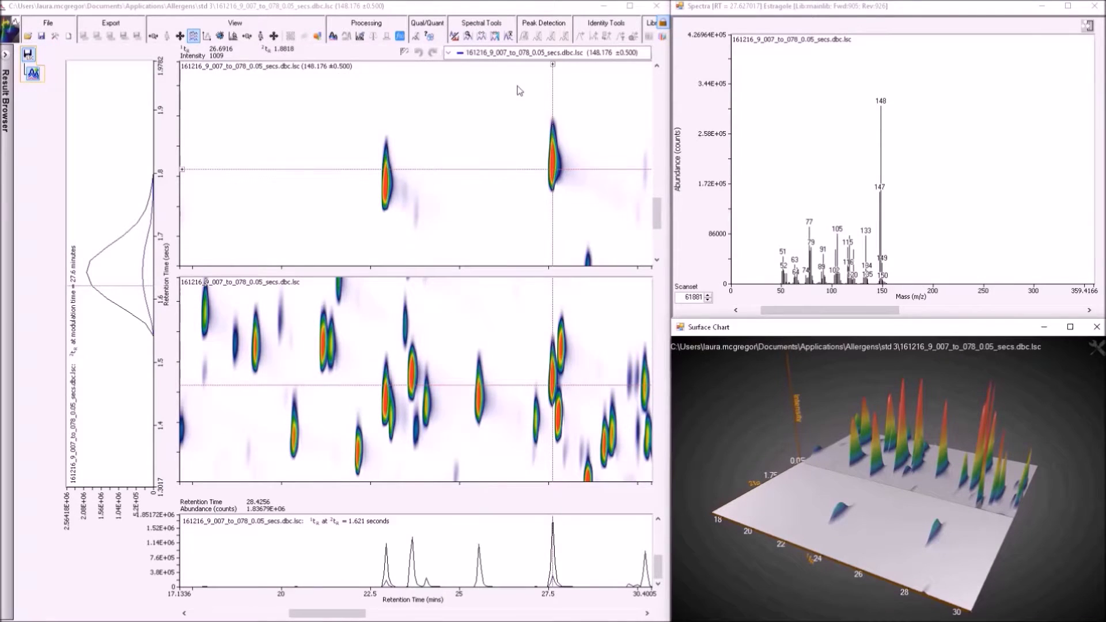
pyautogui.moveTo(517, 86); pyautogui.dragTo(604, 239)
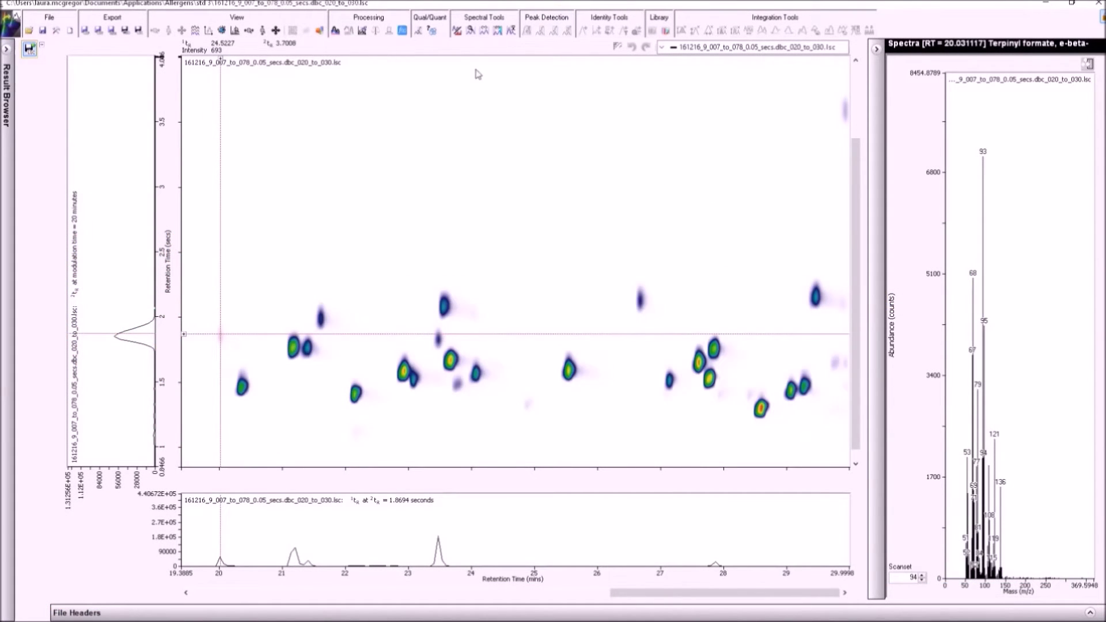
# - Integrate the cropped chromatogram with the Persistence detection algorithm, finding 37 peaks
pyautogui.click(419, 33)
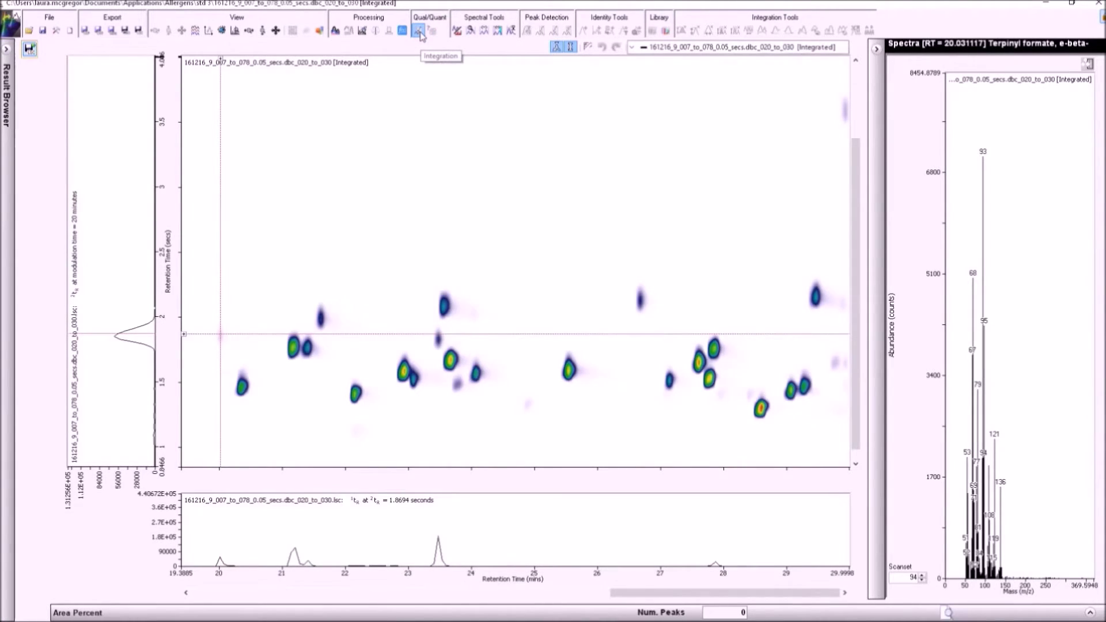
pyautogui.click(419, 32)
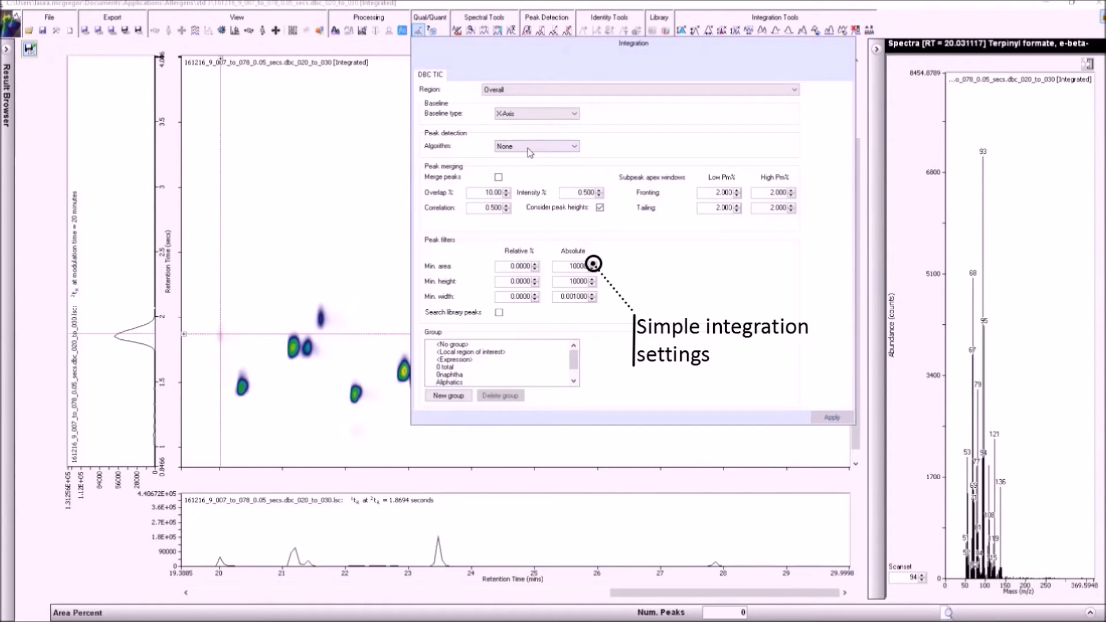
pyautogui.click(529, 148)
pyautogui.click(538, 177)
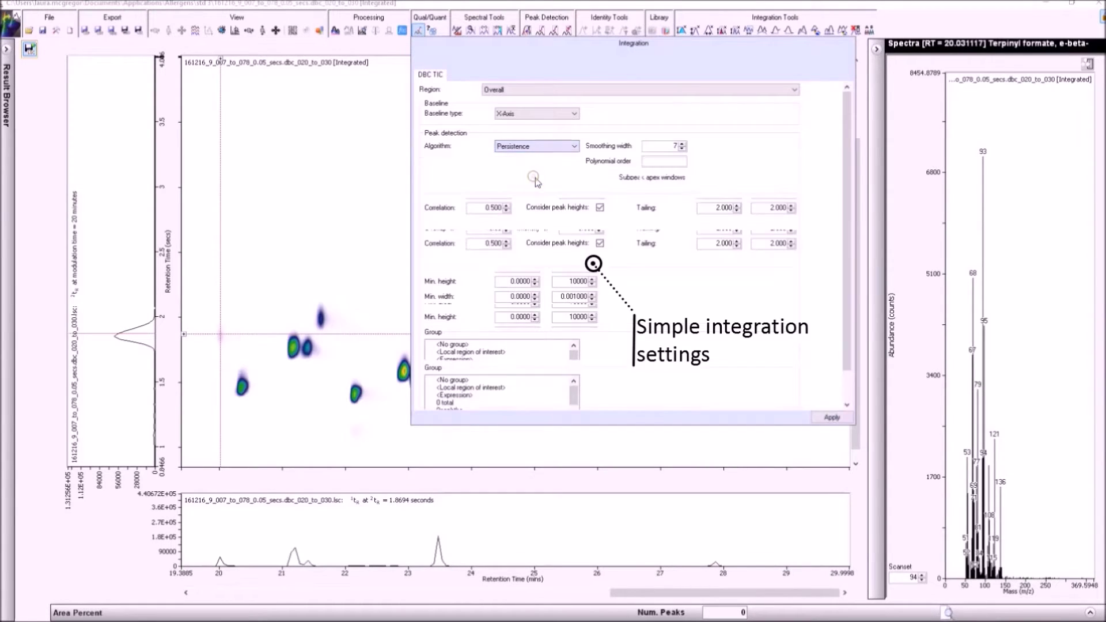
pyautogui.click(839, 418)
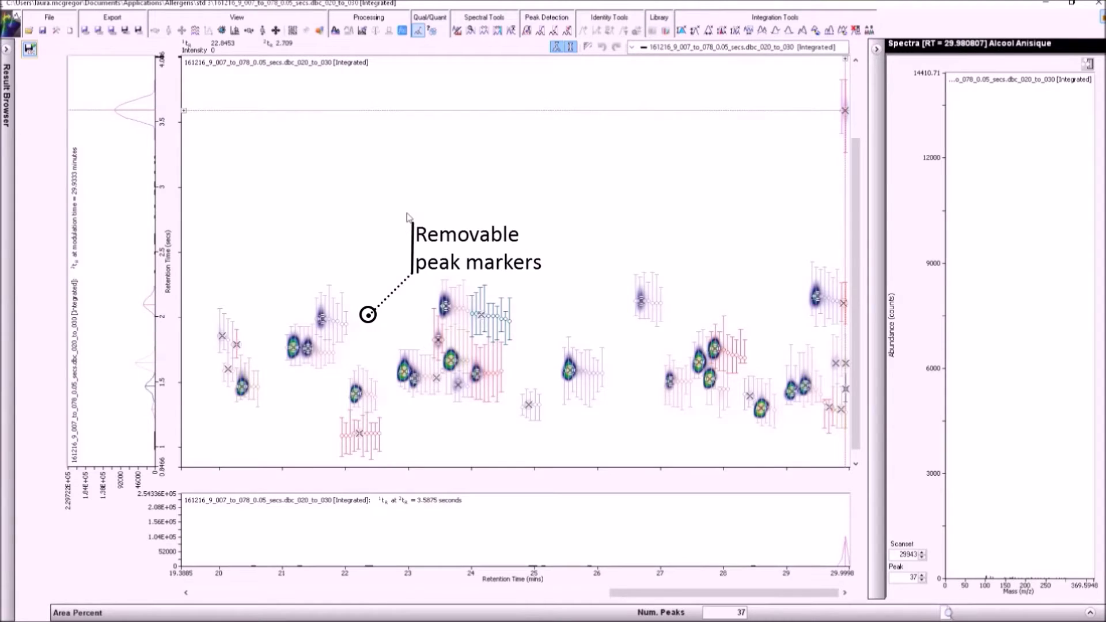
# - Switch the peak marker display to Footprint outlines
pyautogui.click(570, 47)
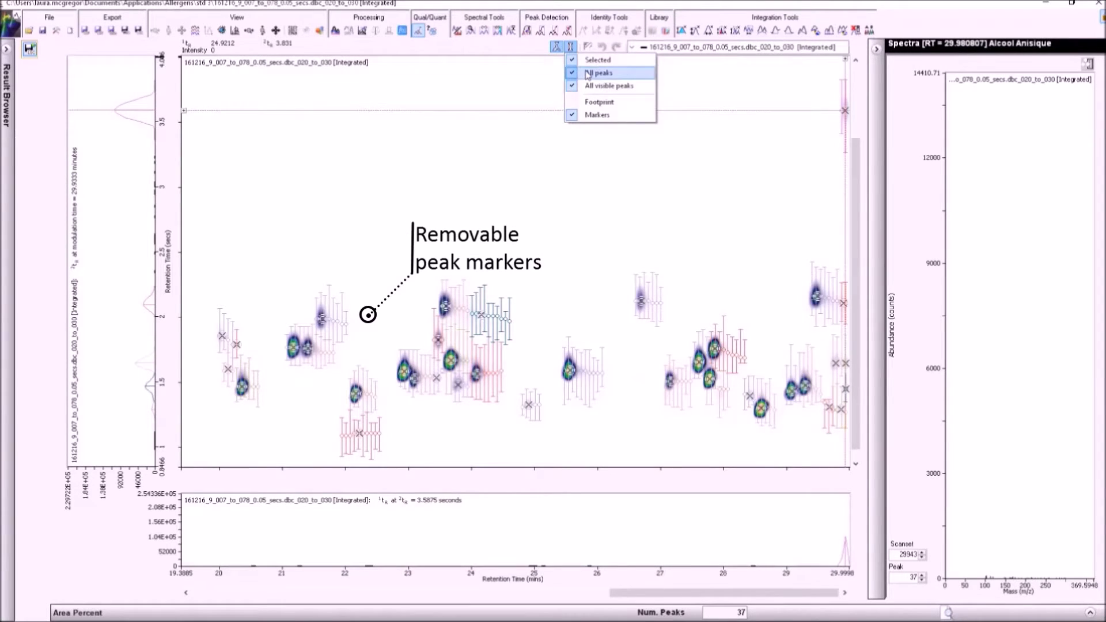
pyautogui.click(593, 73)
pyautogui.click(570, 47)
pyautogui.click(585, 86)
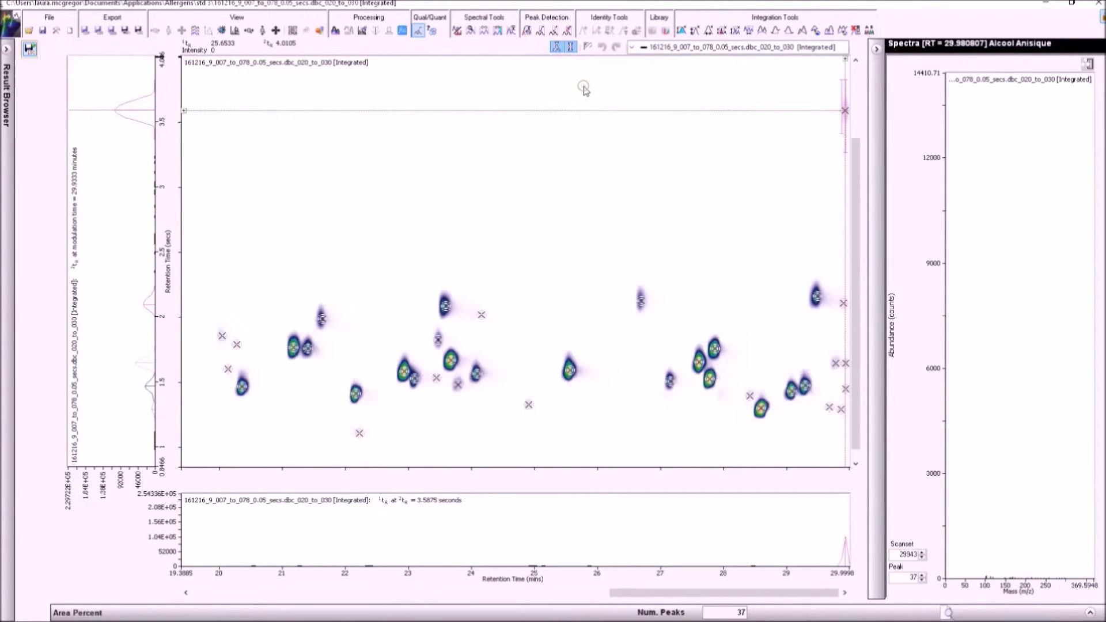
pyautogui.click(570, 47)
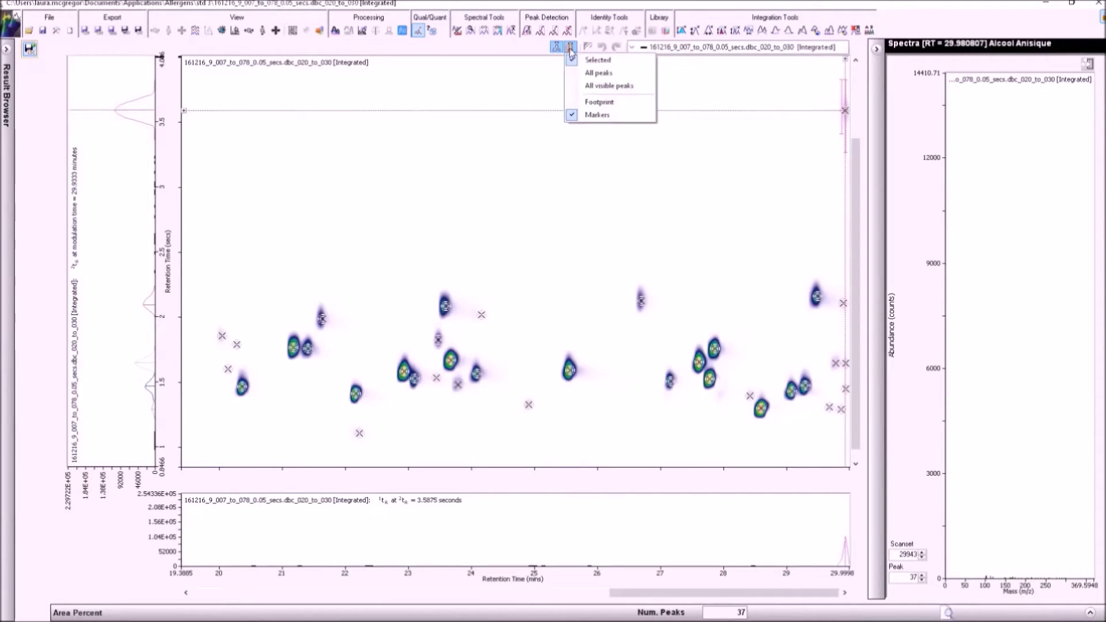
pyautogui.click(585, 103)
# - Select the Estragole peak near 27.6 min and zoom in around its cluster
pyautogui.click(356, 393)
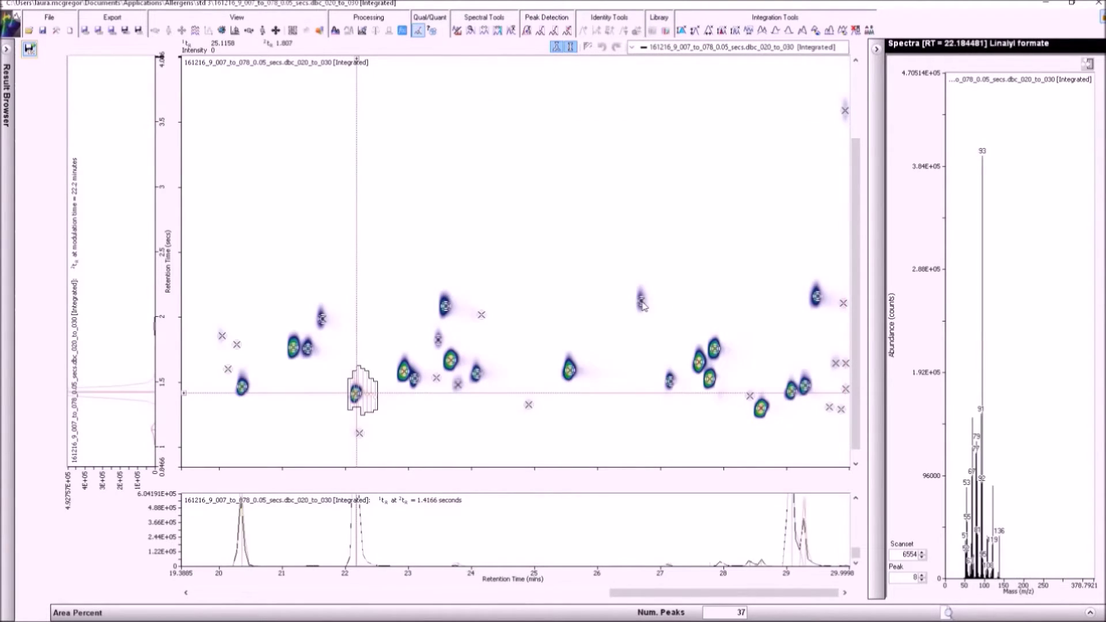
pyautogui.click(699, 363)
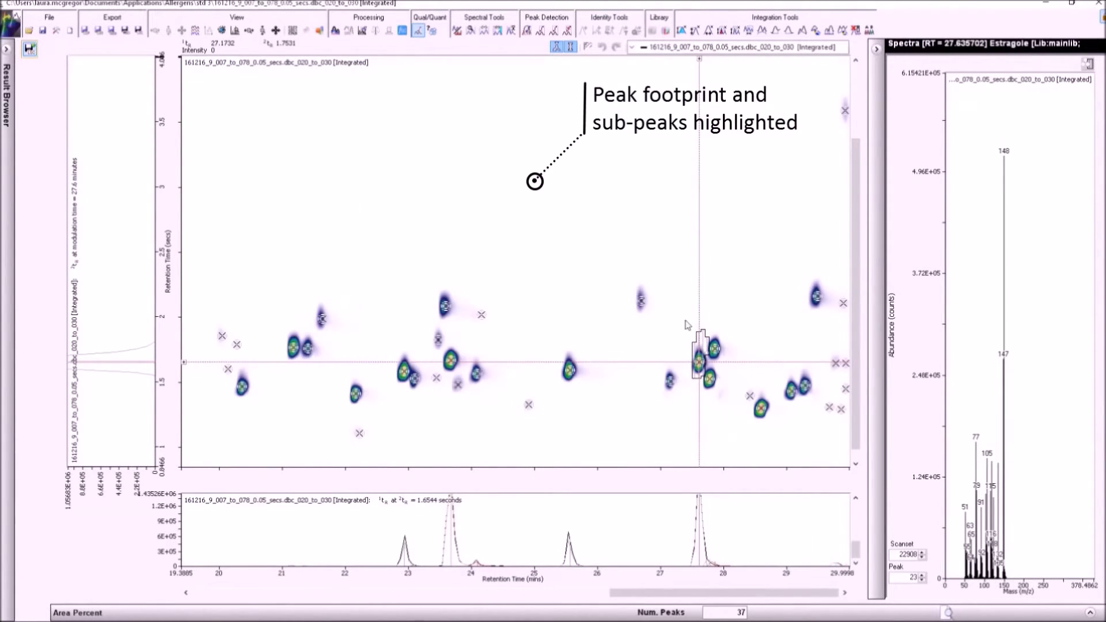
pyautogui.moveTo(679, 298); pyautogui.dragTo(748, 437)
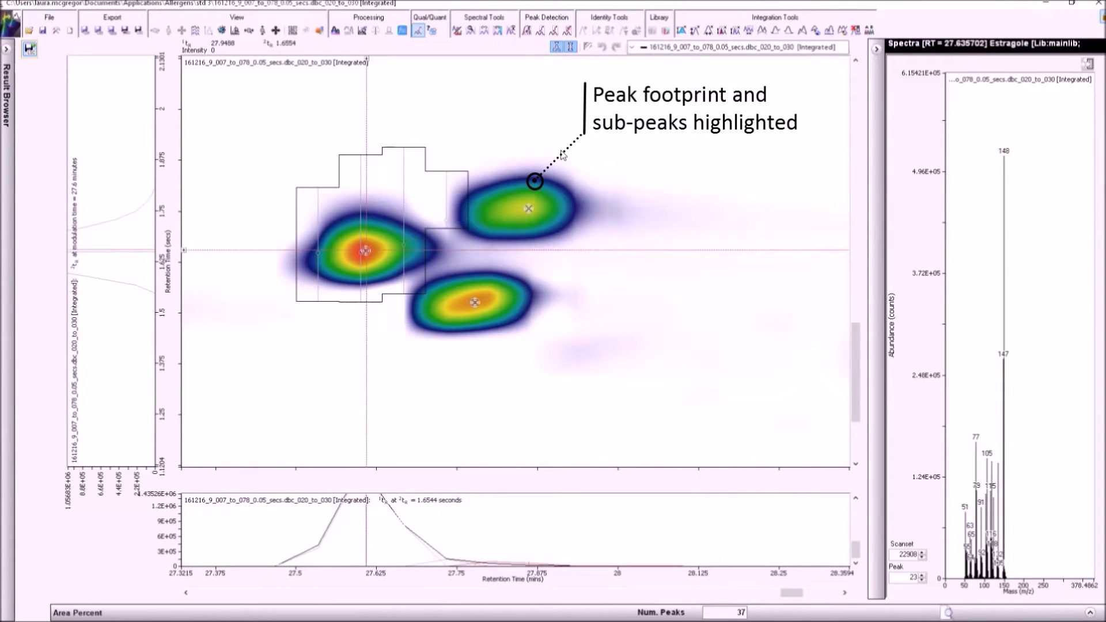
pyautogui.moveTo(537, 109); pyautogui.dragTo(531, 366)
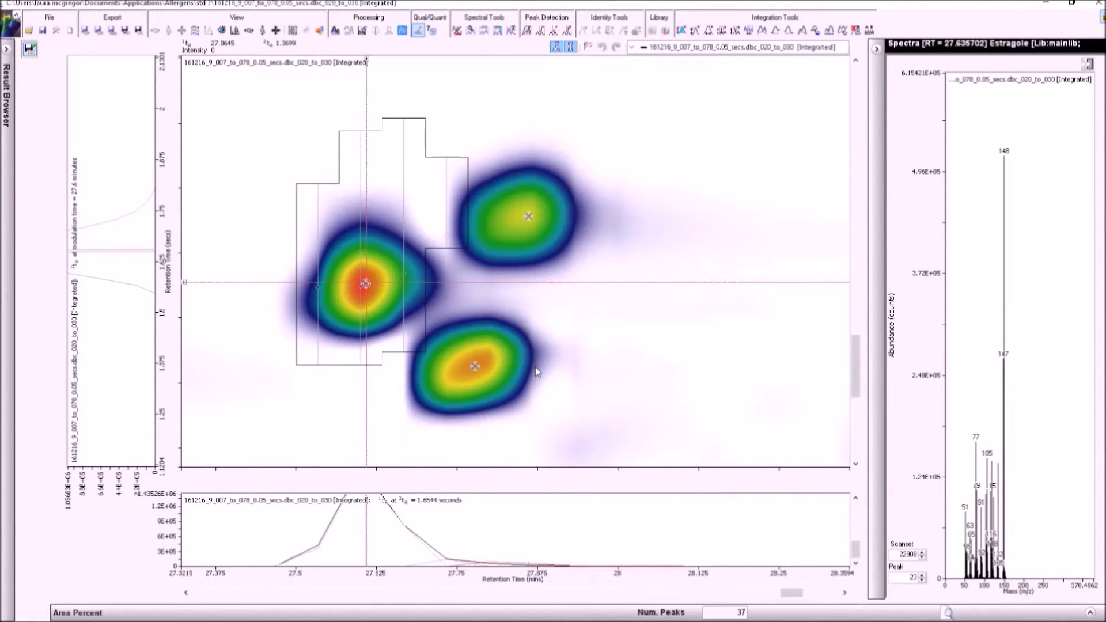
pyautogui.click(368, 282)
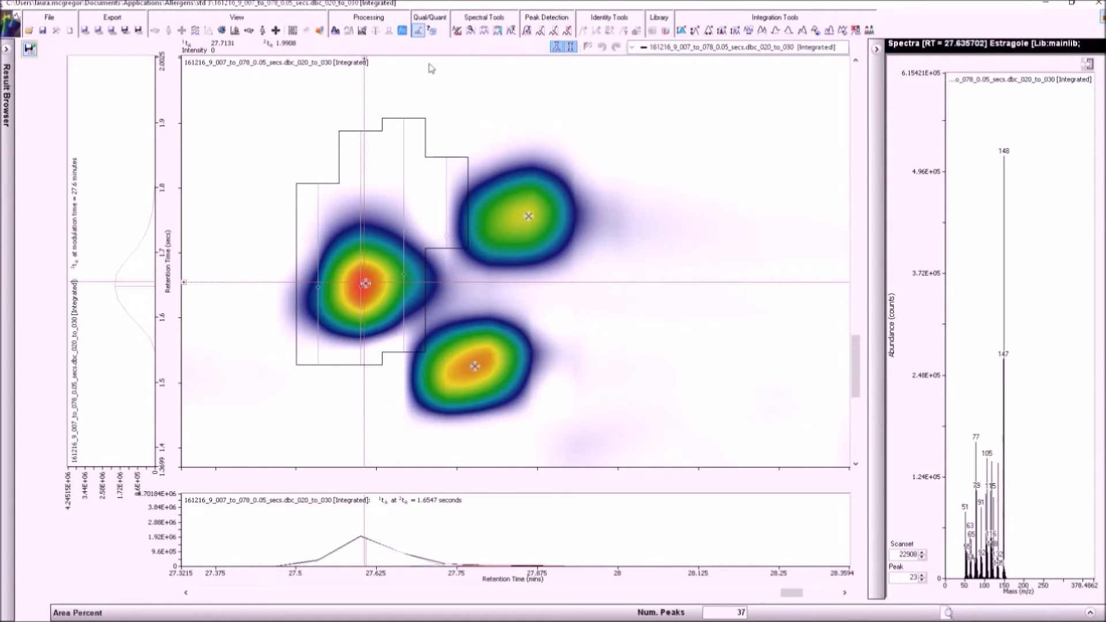
# - View Estragole's sub-peaks as stacked 3-D slices with spectra, checking the third sub-peak
pyautogui.click(292, 29)
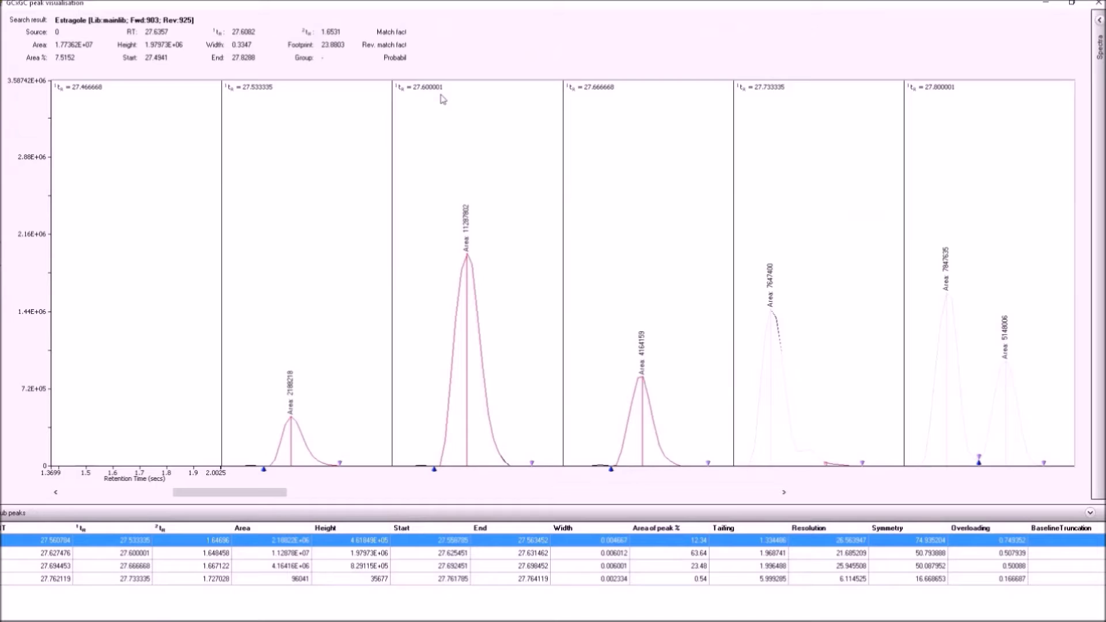
pyautogui.click(1099, 252)
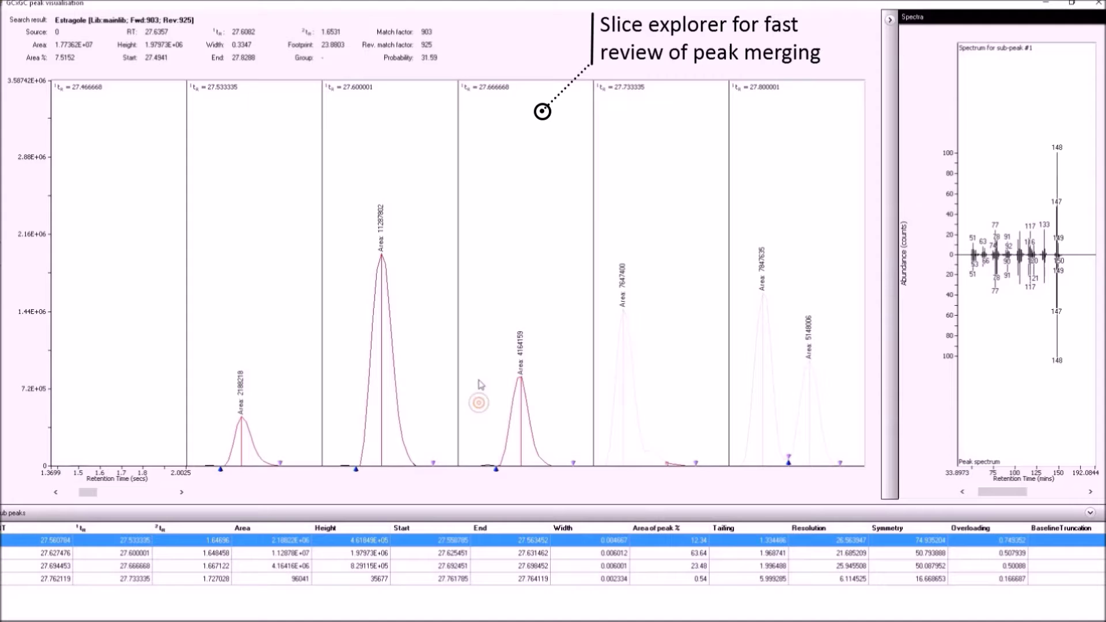
pyautogui.click(471, 335)
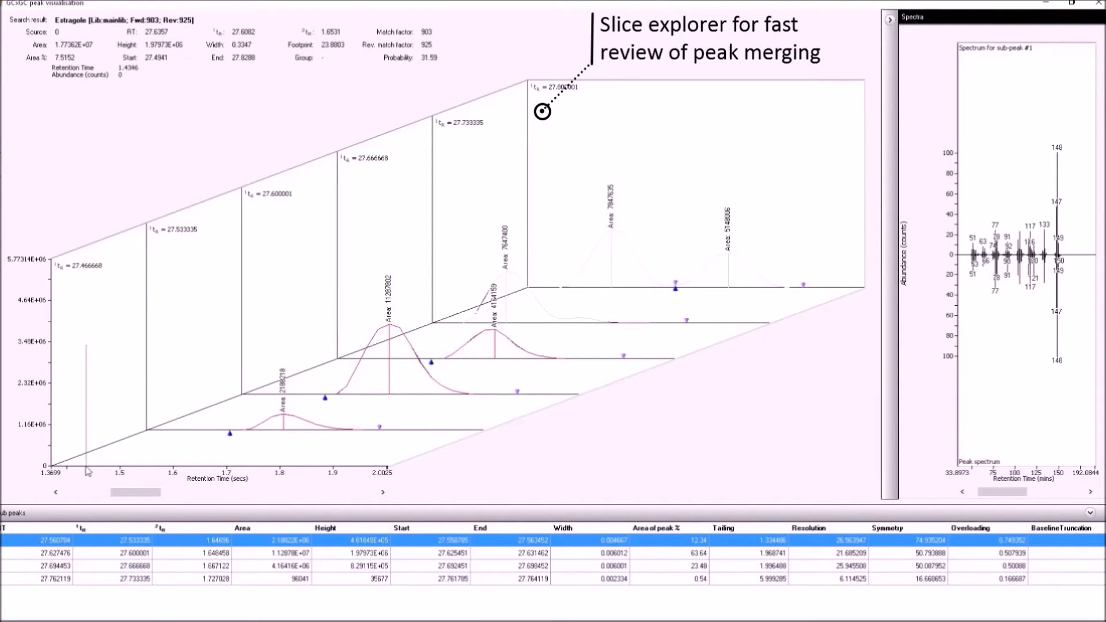
pyautogui.scroll(2, 87, 471)
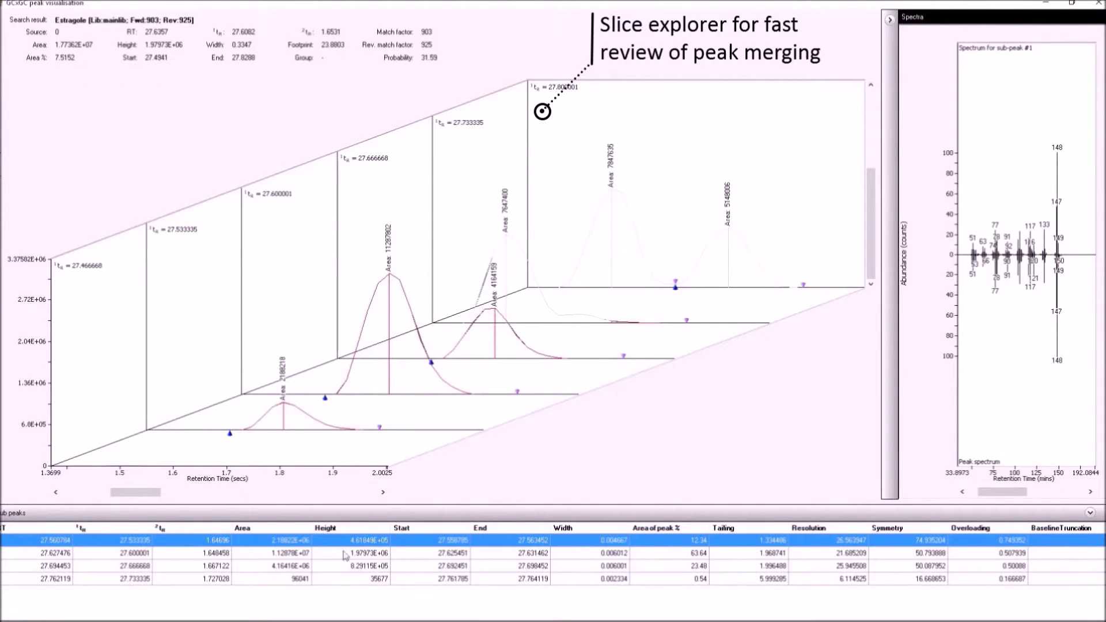
pyautogui.click(357, 566)
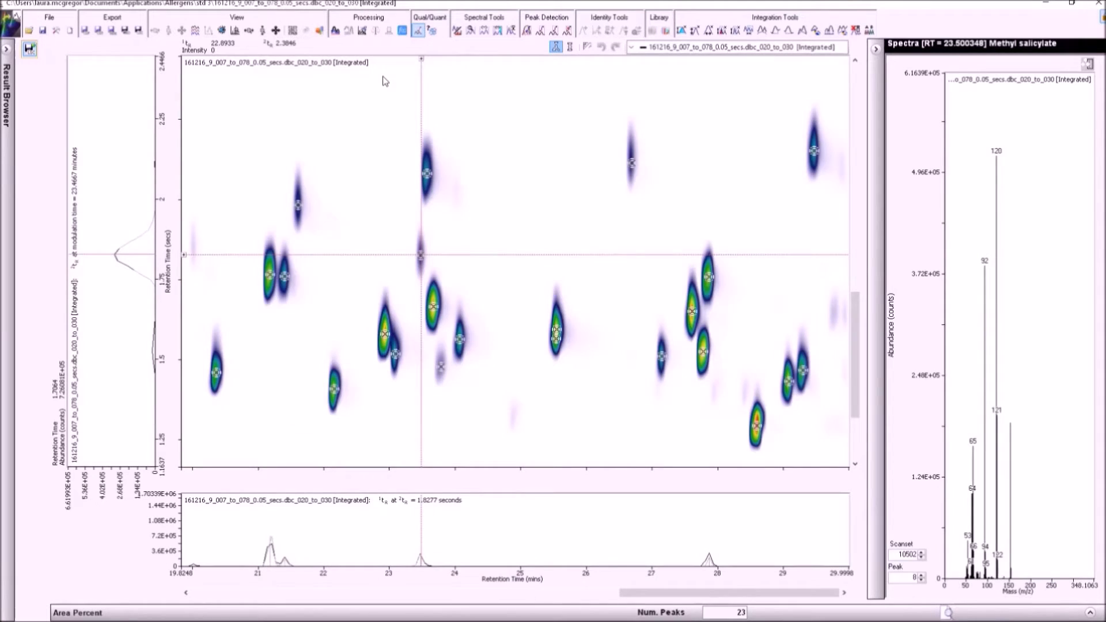
# - Keep Deconvolution as the integration detection algorithm
pyautogui.click(419, 32)
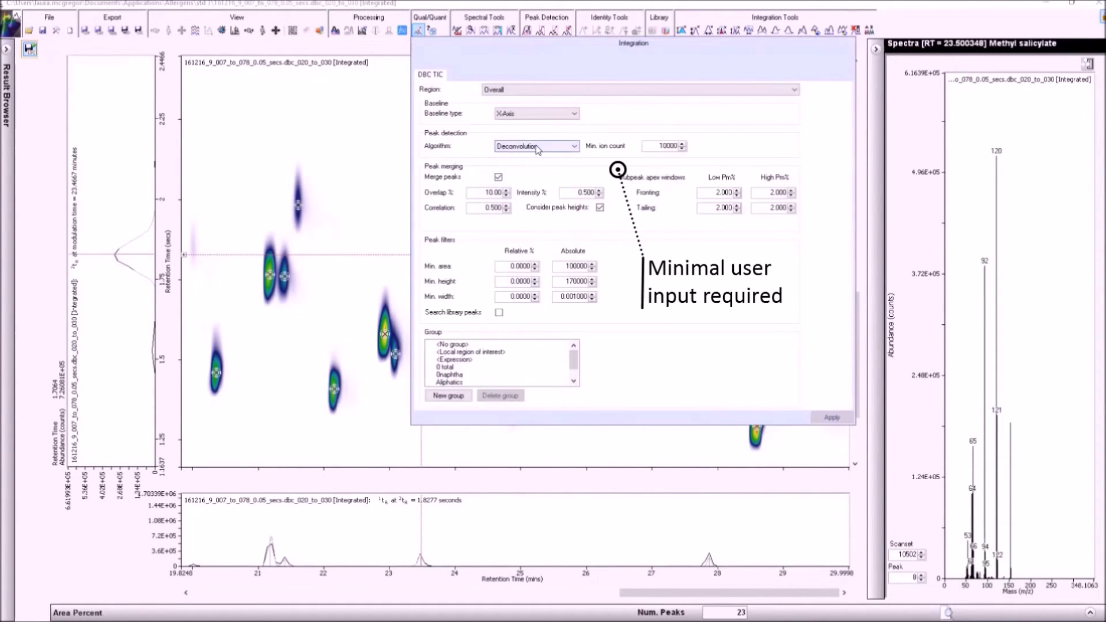
pyautogui.click(570, 147)
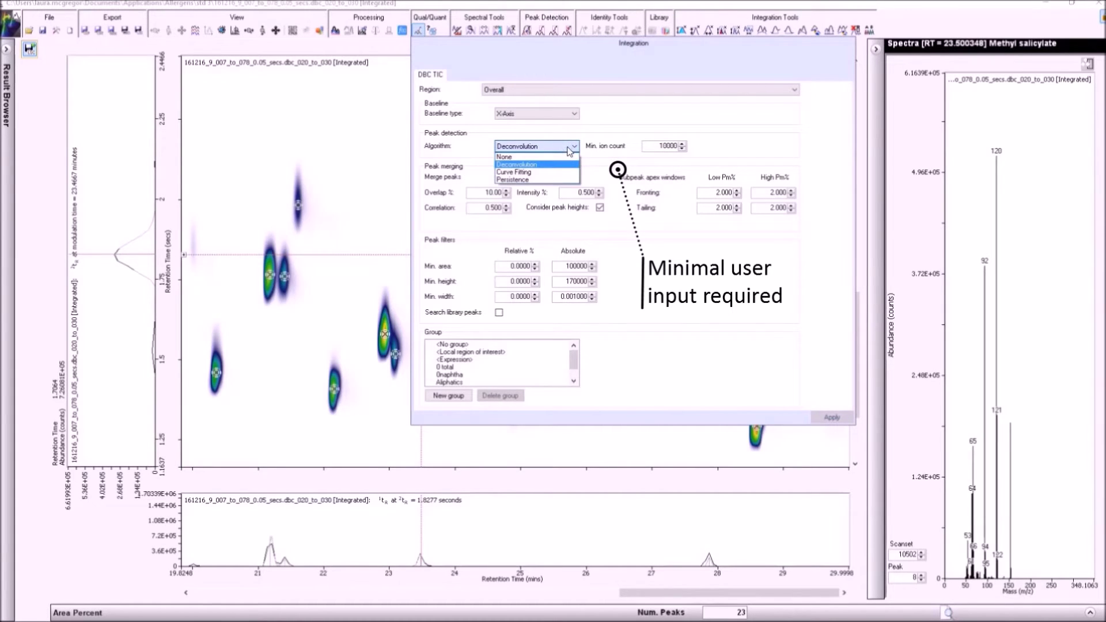
pyautogui.click(566, 166)
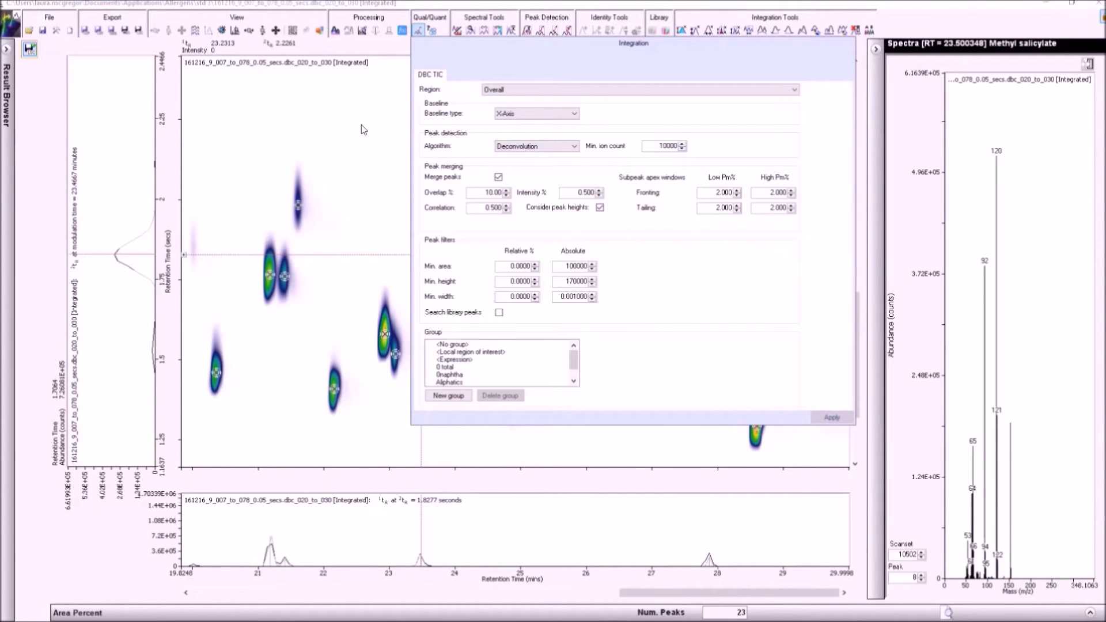
# - Zoom to the peak pair near 25.5 min and inspect each deconvolved peak, including the Neral hit
pyautogui.moveTo(515, 254); pyautogui.dragTo(604, 390)
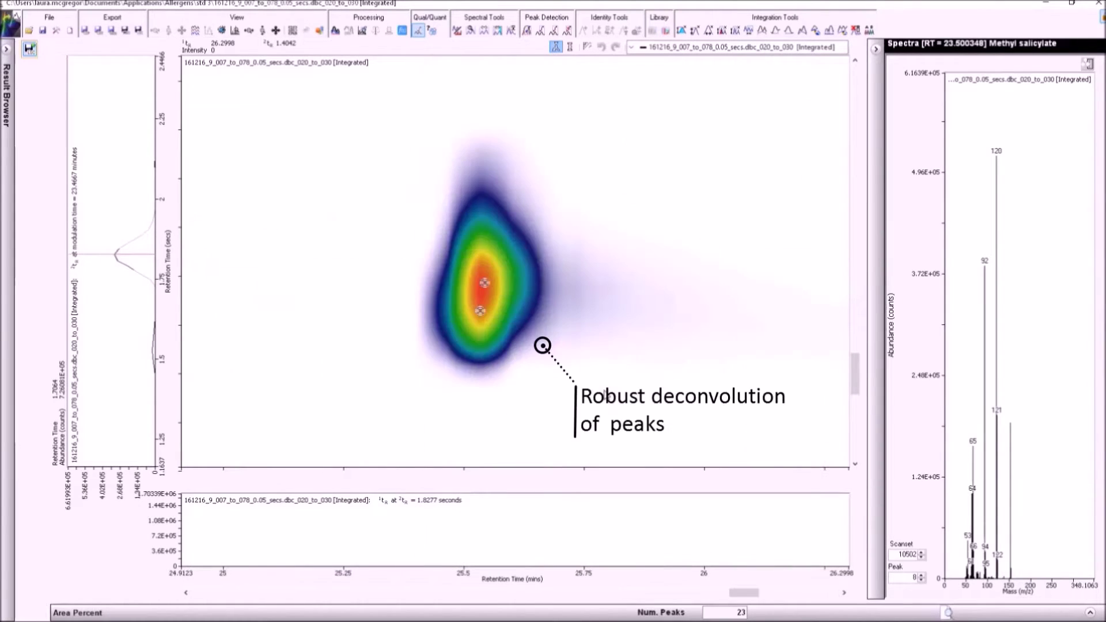
pyautogui.click(481, 312)
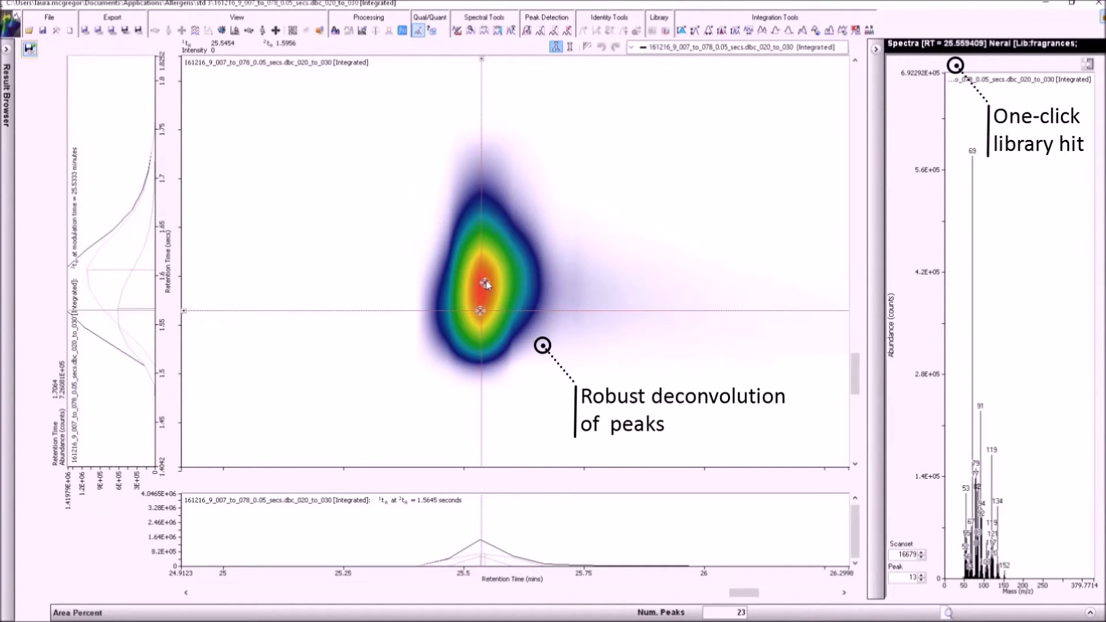
pyautogui.click(485, 284)
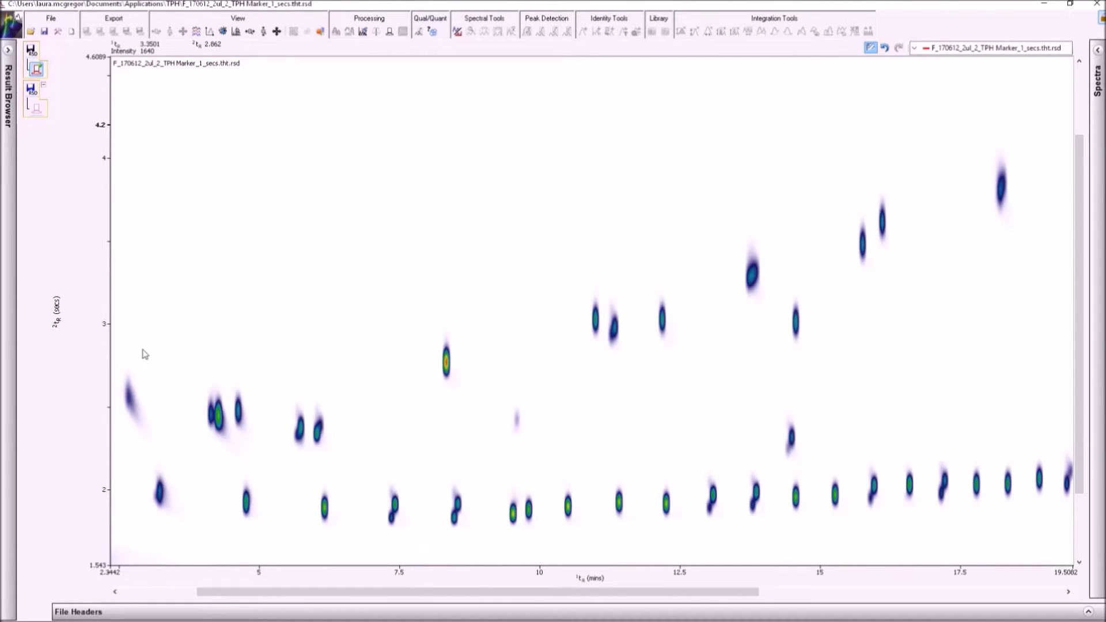
# - Draw an upper stencil around the early peaks and a contiguous lower stencil beneath it
pyautogui.moveTo(119, 349); pyautogui.dragTo(352, 461)
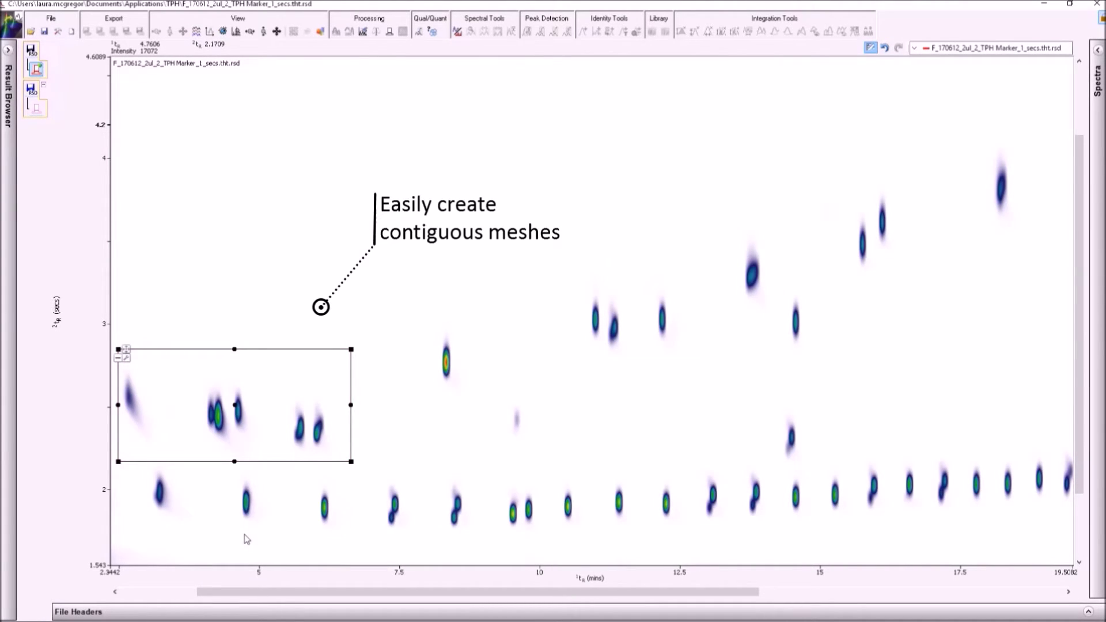
pyautogui.moveTo(247, 534); pyautogui.dragTo(246, 550)
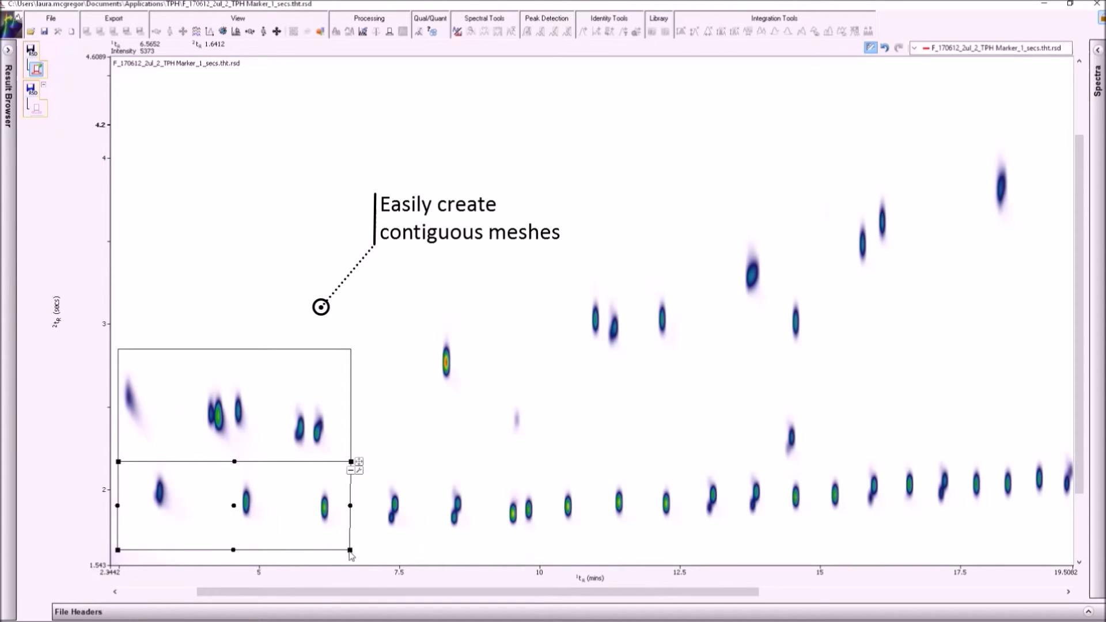
pyautogui.click(351, 349)
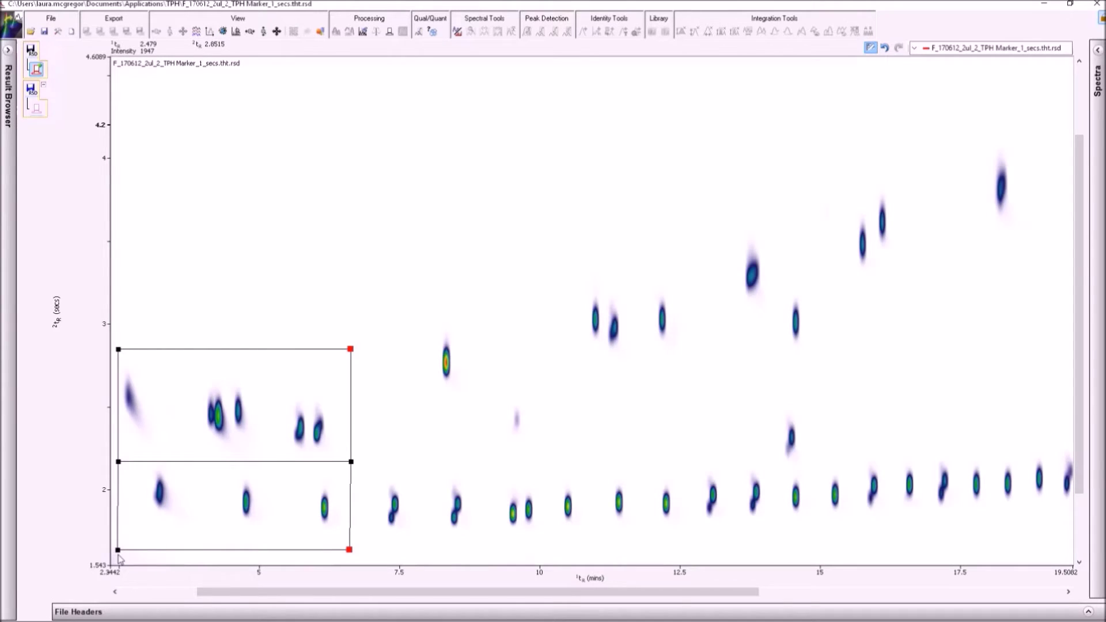
pyautogui.click(346, 409)
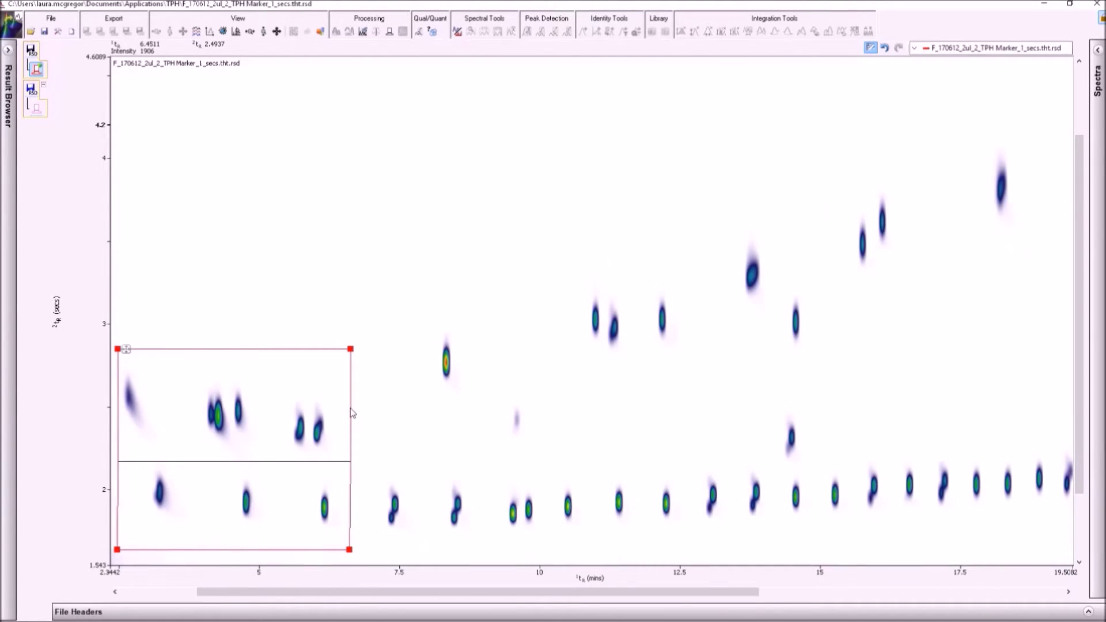
# - Add cells to about 12.8 and 19.5 min with raised top-right corners, then adjust the lower-right edge
pyautogui.click(570, 423)
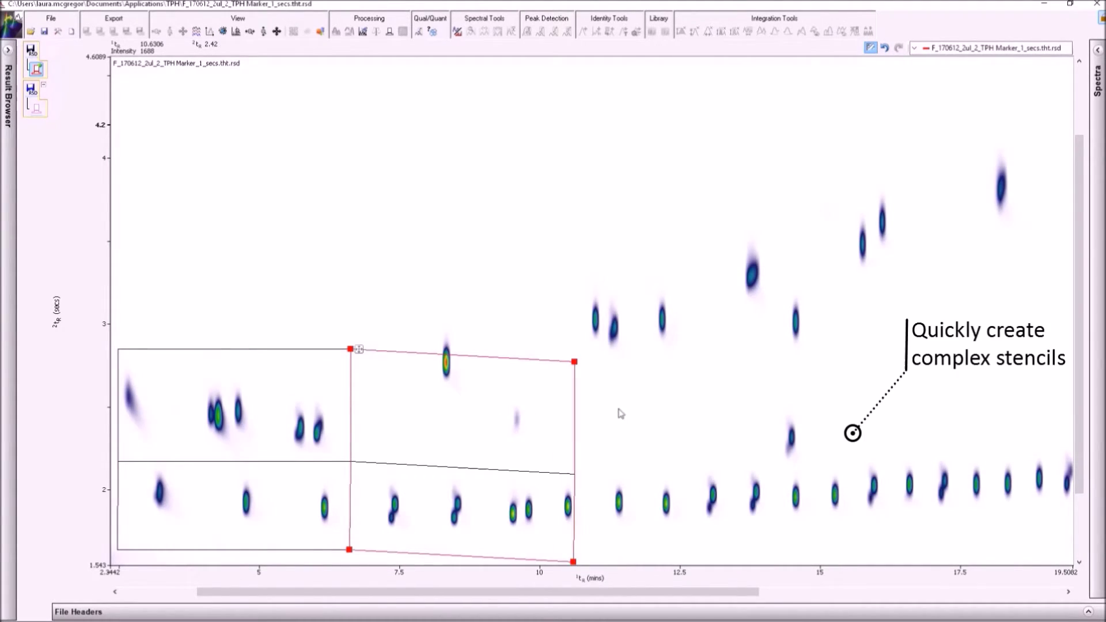
pyautogui.moveTo(620, 413); pyautogui.dragTo(701, 406)
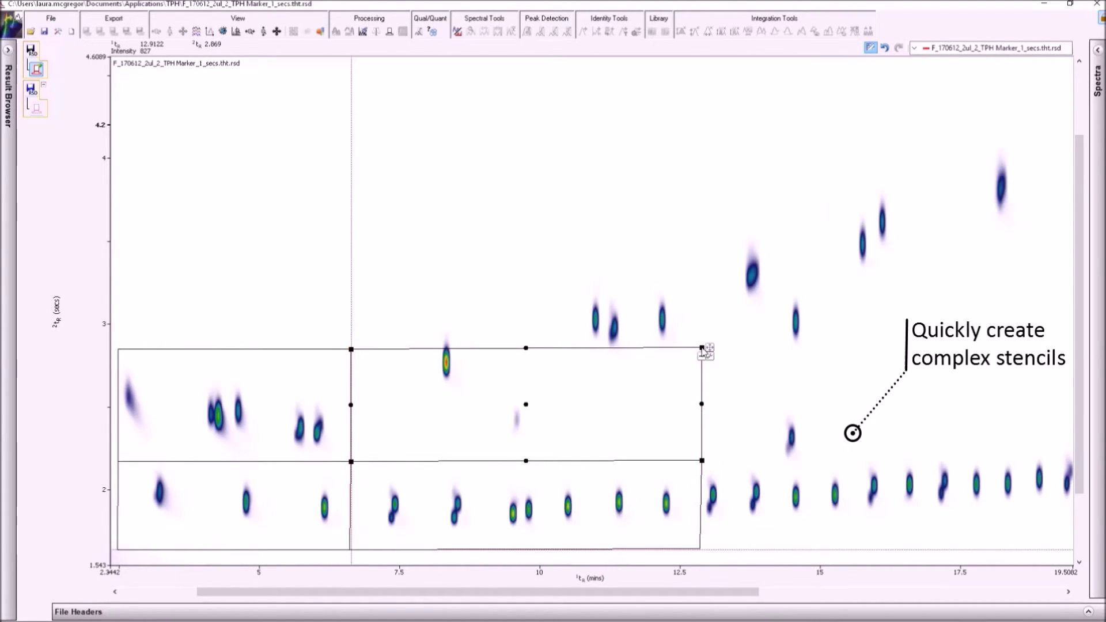
pyautogui.moveTo(701, 347); pyautogui.dragTo(702, 204)
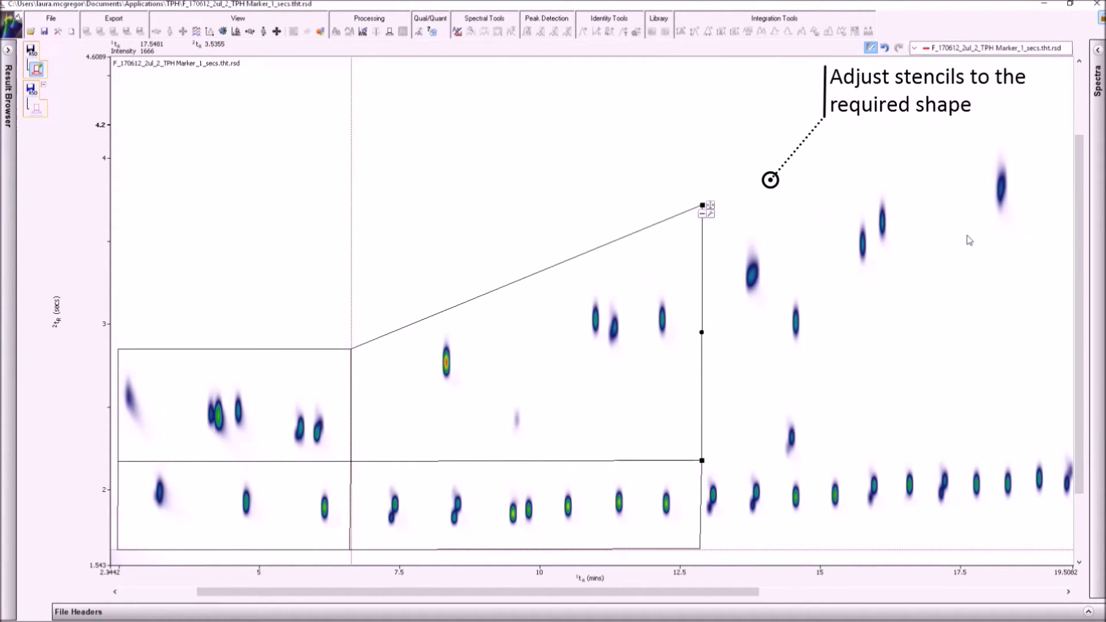
pyautogui.moveTo(966, 240); pyautogui.dragTo(1052, 252)
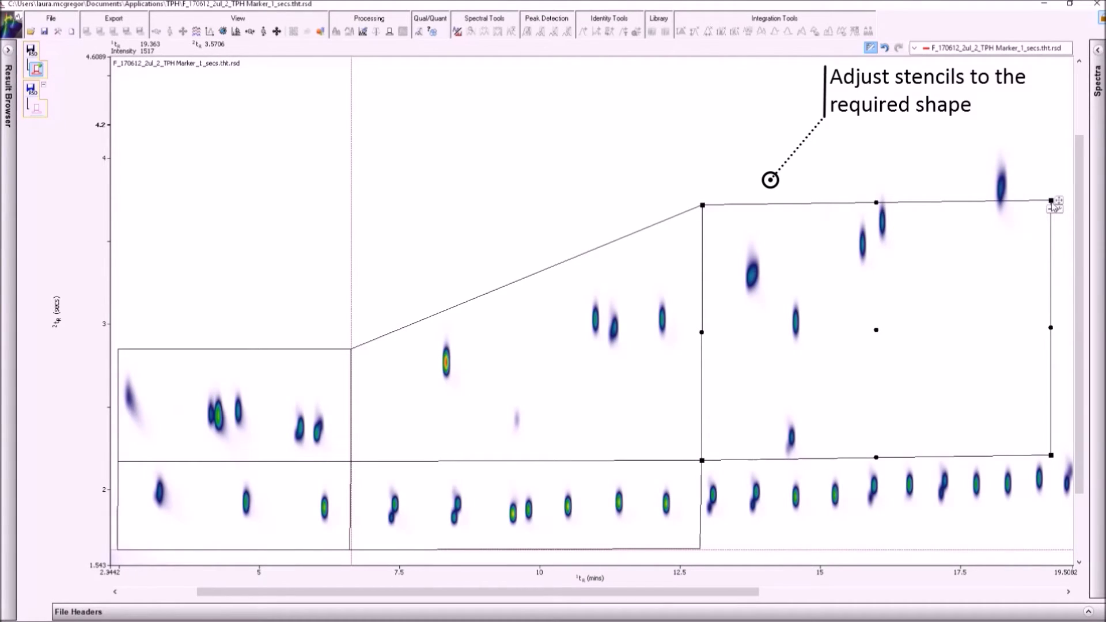
pyautogui.moveTo(1051, 200); pyautogui.dragTo(1042, 126)
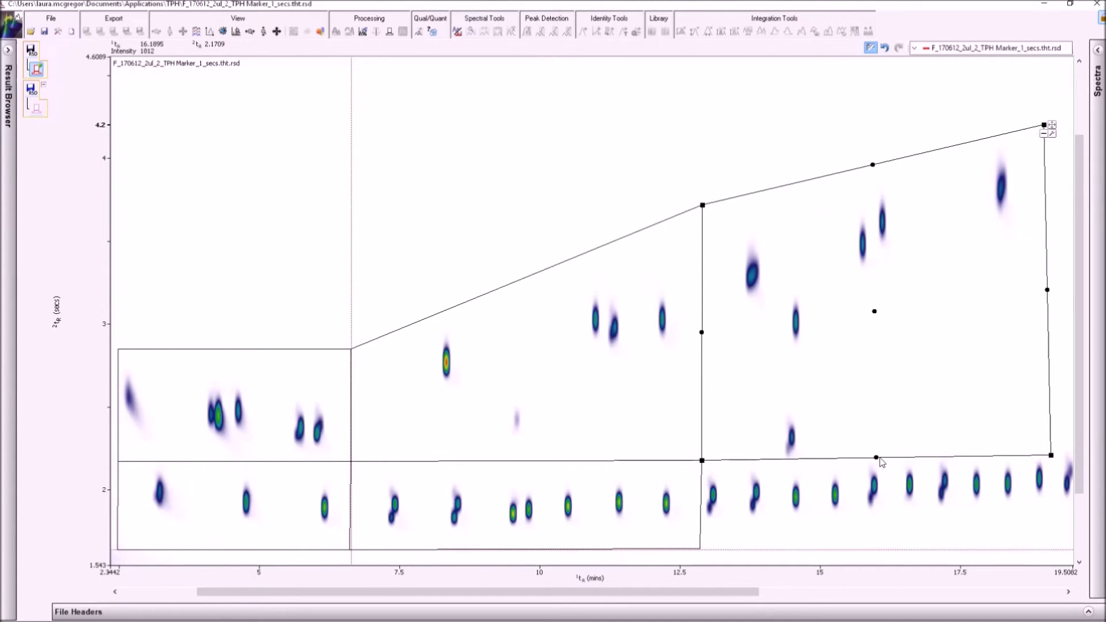
pyautogui.click(872, 530)
pyautogui.moveTo(869, 549)
pyautogui.mouseDown()
pyautogui.moveTo(868, 530)
pyautogui.moveTo(879, 544)
pyautogui.mouseUp()
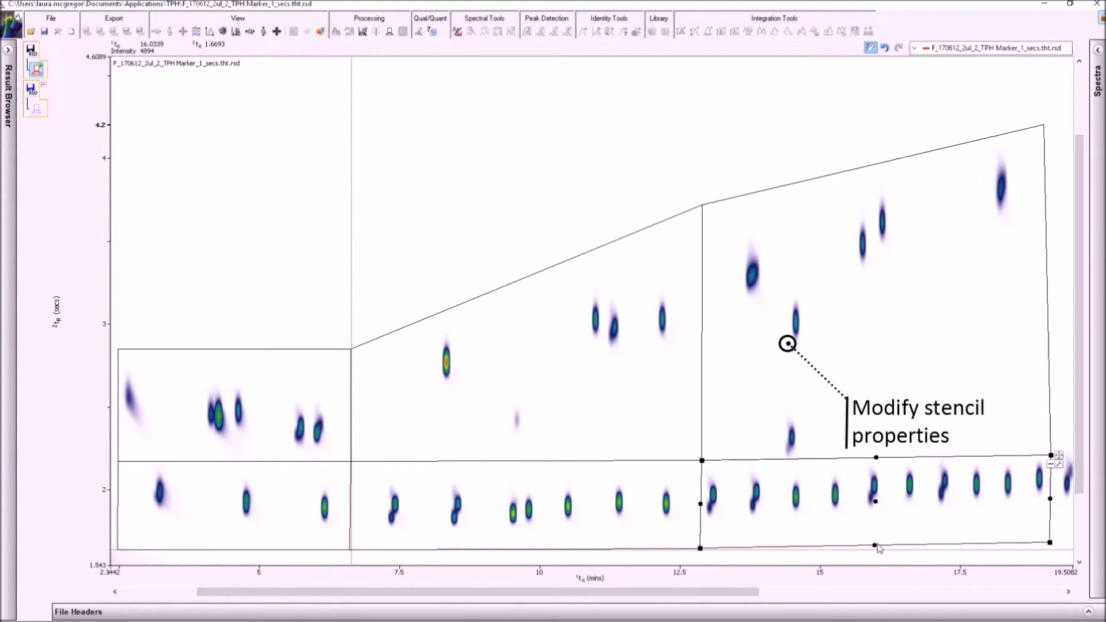
# - Give the middle upper stencil a pink width-2 border and rename it Aromatics C12-C16
pyautogui.click(685, 228)
pyautogui.click(710, 213)
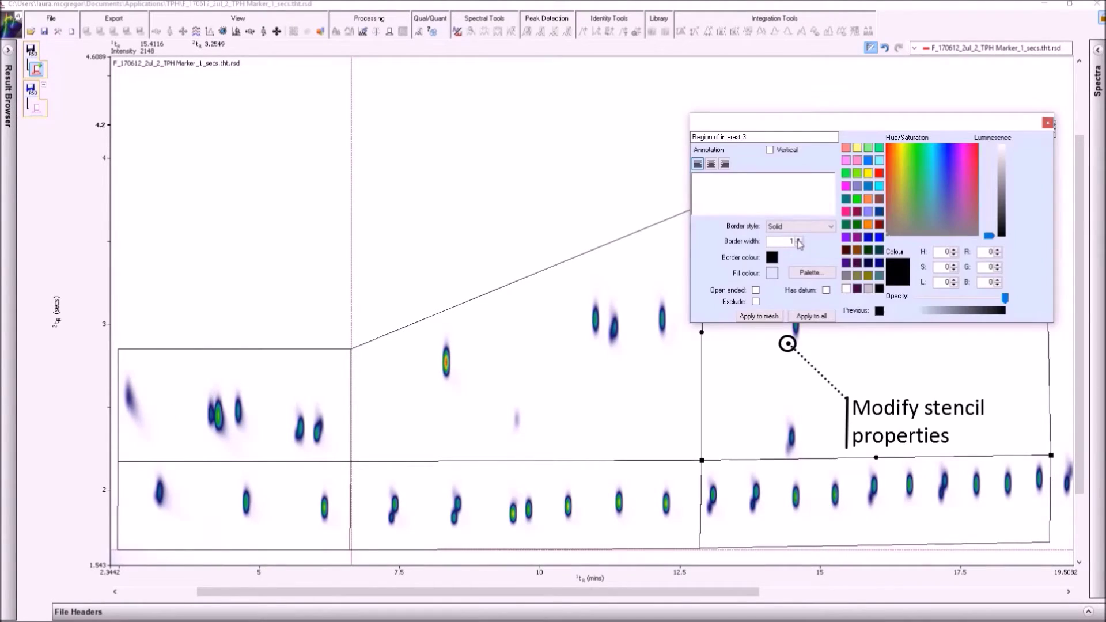
pyautogui.click(798, 239)
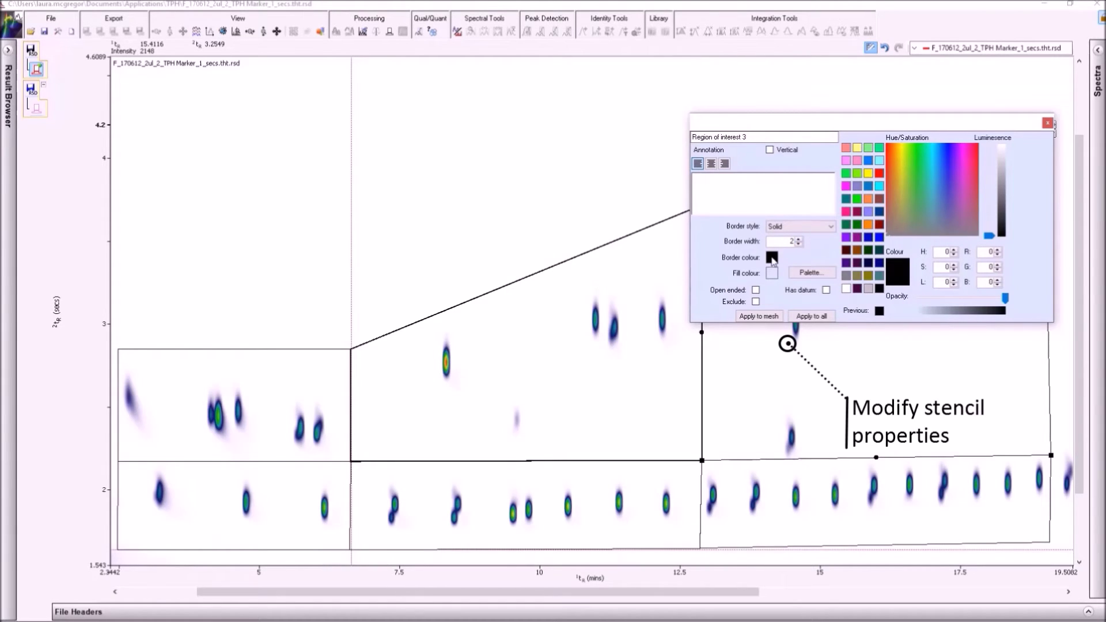
pyautogui.click(846, 212)
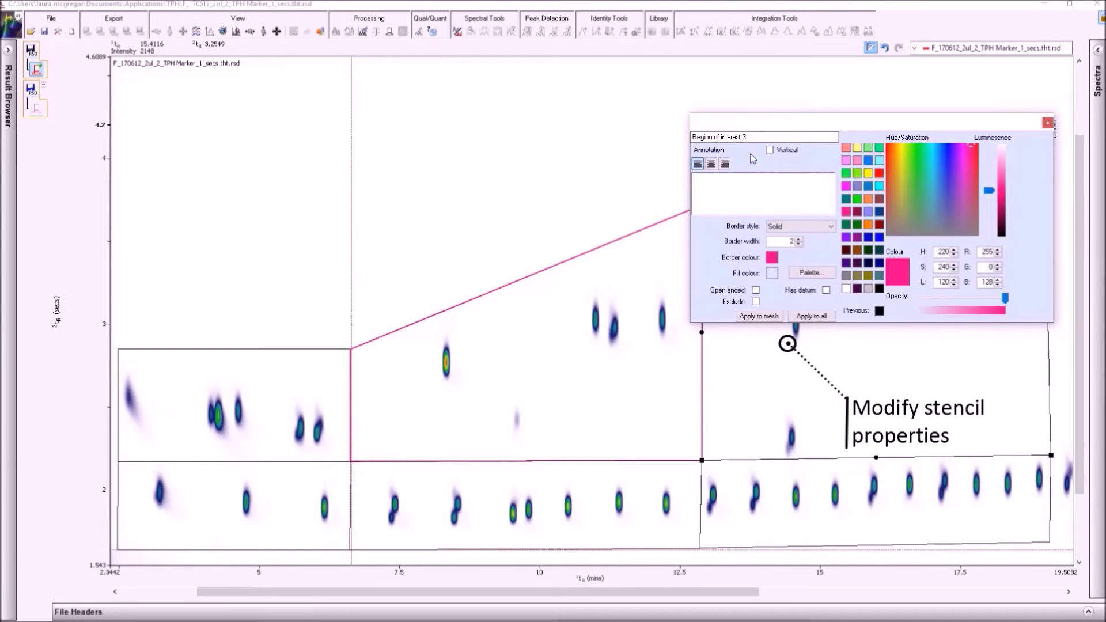
pyautogui.moveTo(746, 138); pyautogui.dragTo(678, 139)
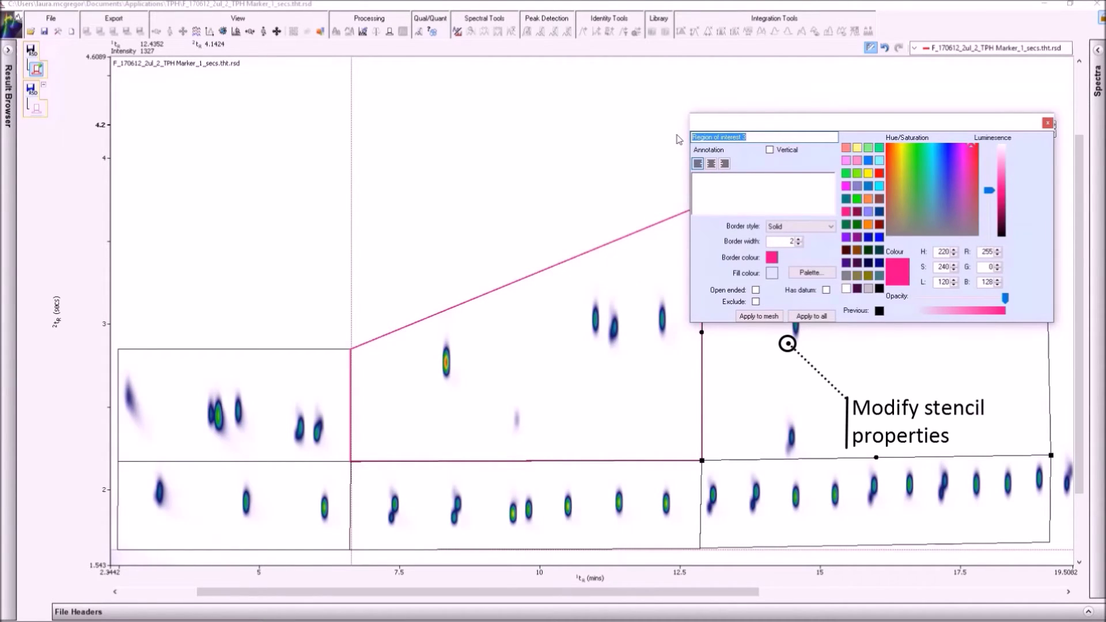
pyautogui.write('Aromatics C12-C16')
pyautogui.press('Return')
# - Set the region's annotation text to 12-point and apply the styling to the whole mesh
pyautogui.click(729, 191)
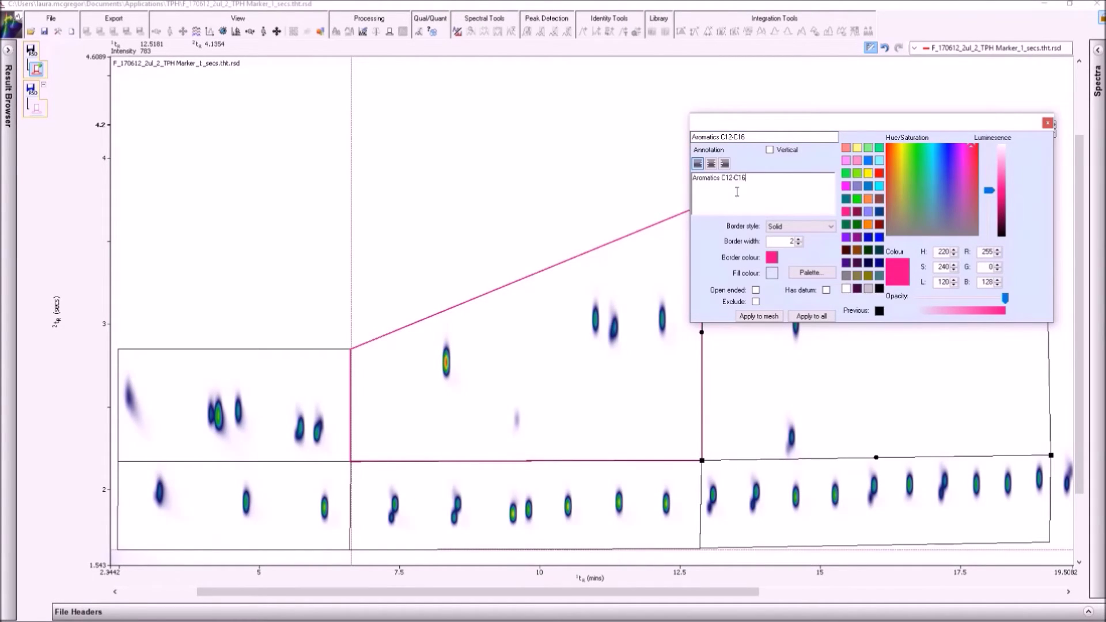
pyautogui.moveTo(745, 178); pyautogui.dragTo(684, 179)
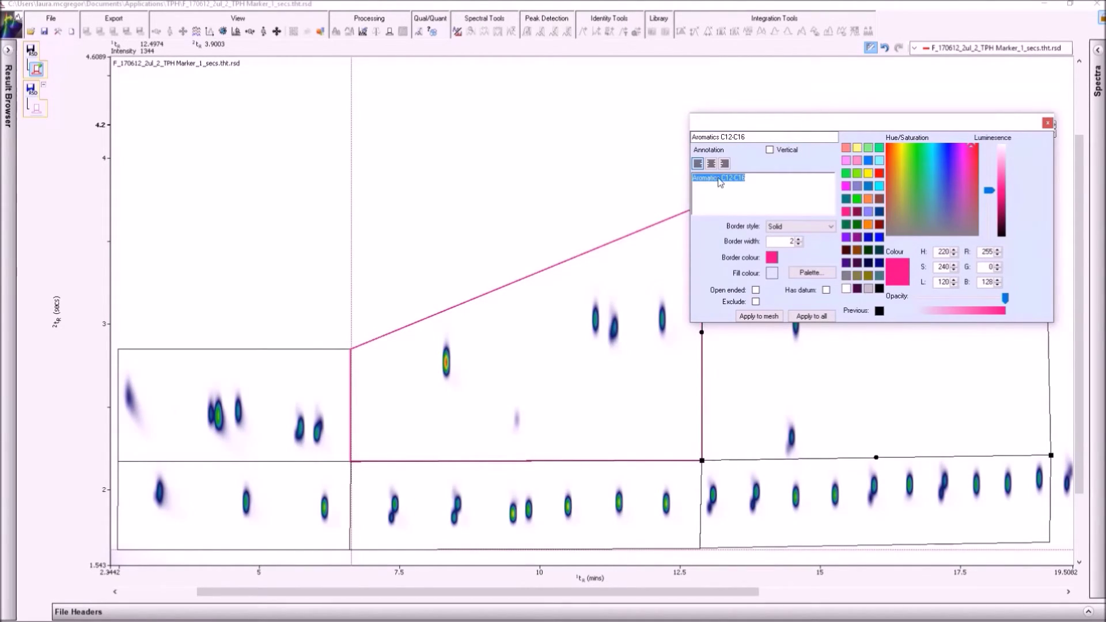
pyautogui.doubleClick(716, 178)
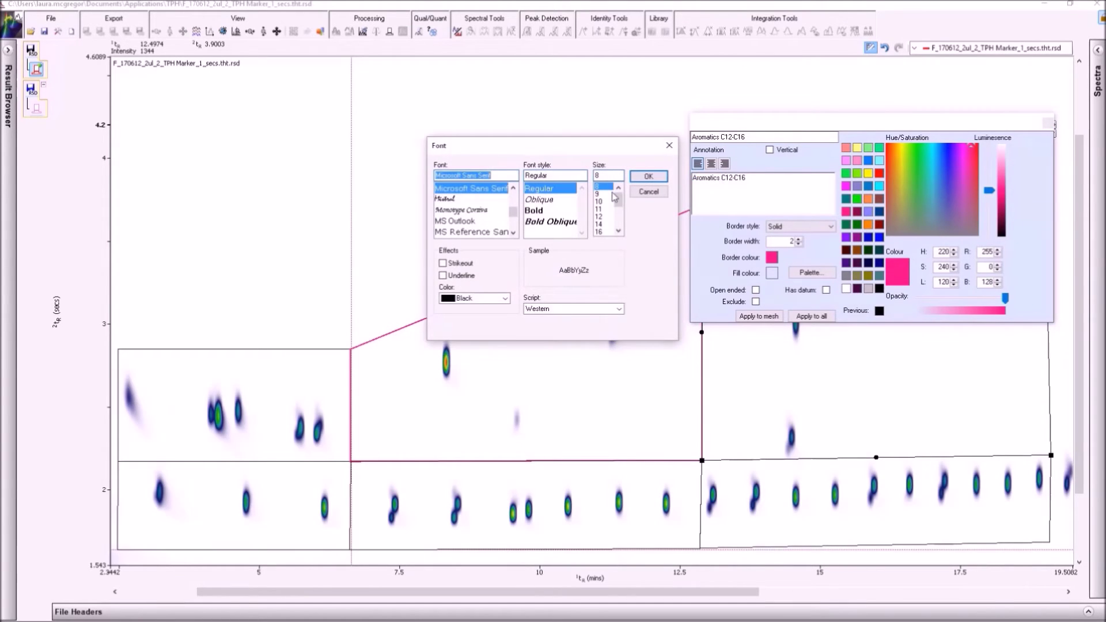
pyautogui.scroll(-1, 614, 197)
pyautogui.click(599, 209)
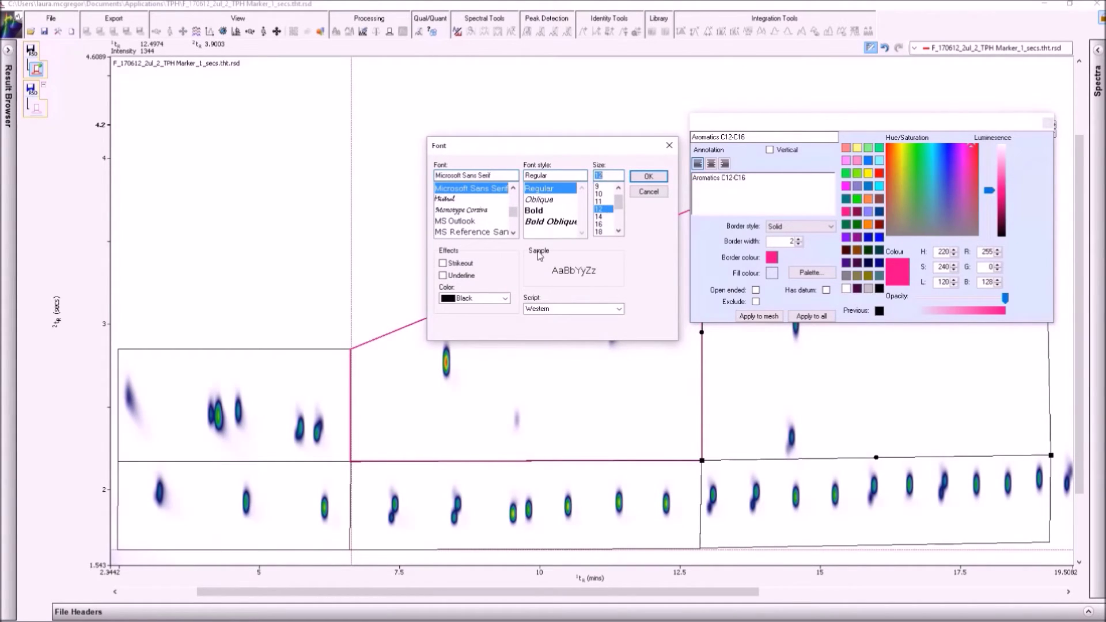
pyautogui.click(648, 176)
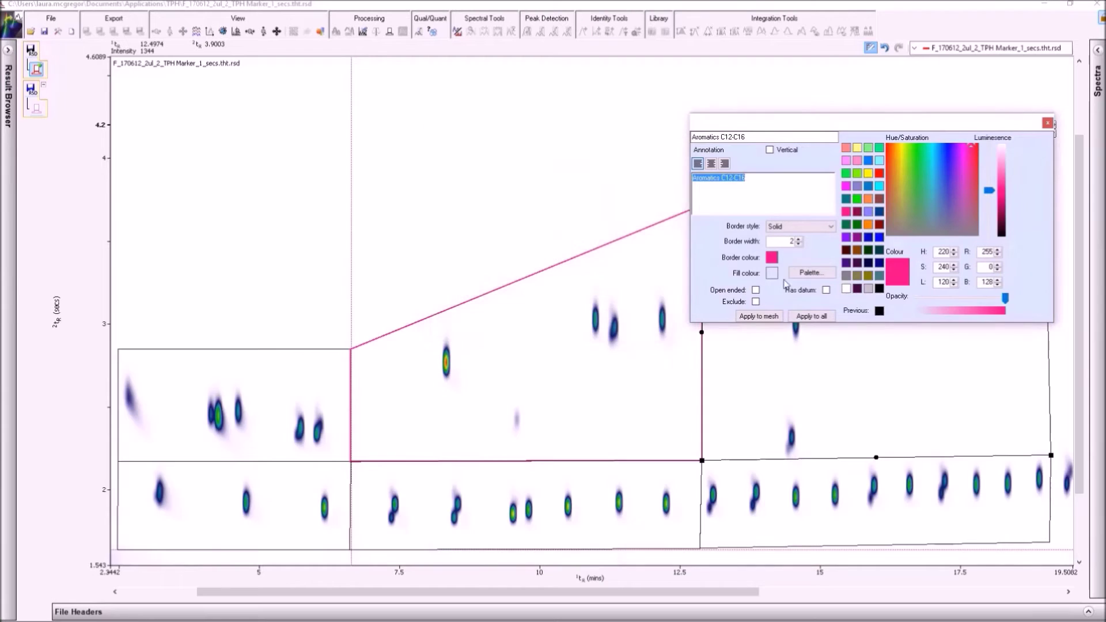
pyautogui.click(759, 317)
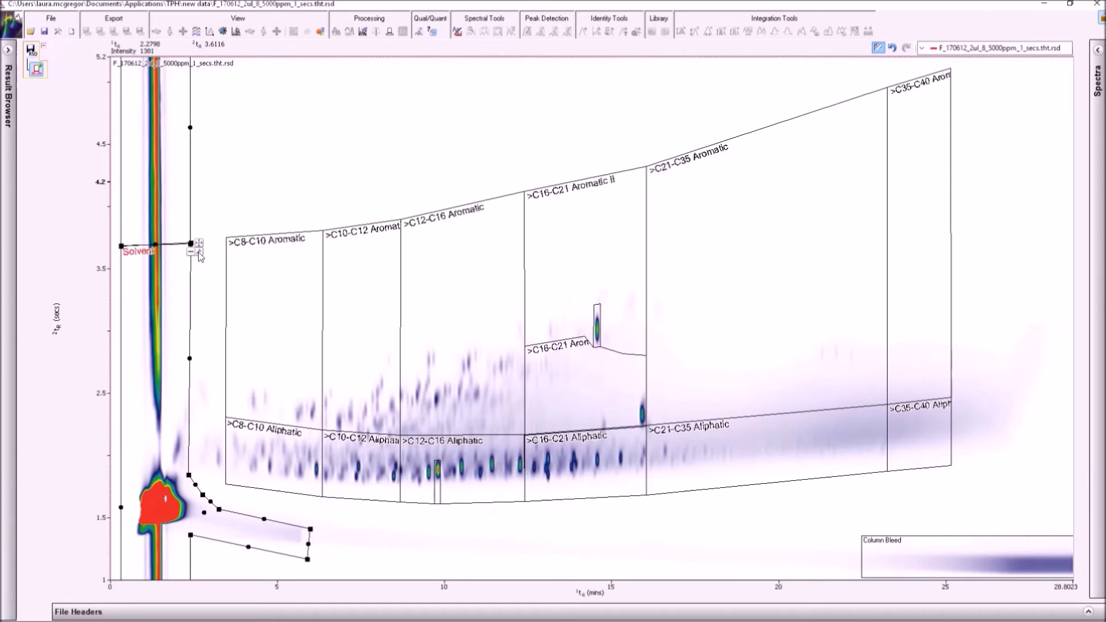
# - Mark the Solvent stencil region as excluded across the mesh, then integrate the 5000 ppm FID_1 chromatogram
pyautogui.click(198, 251)
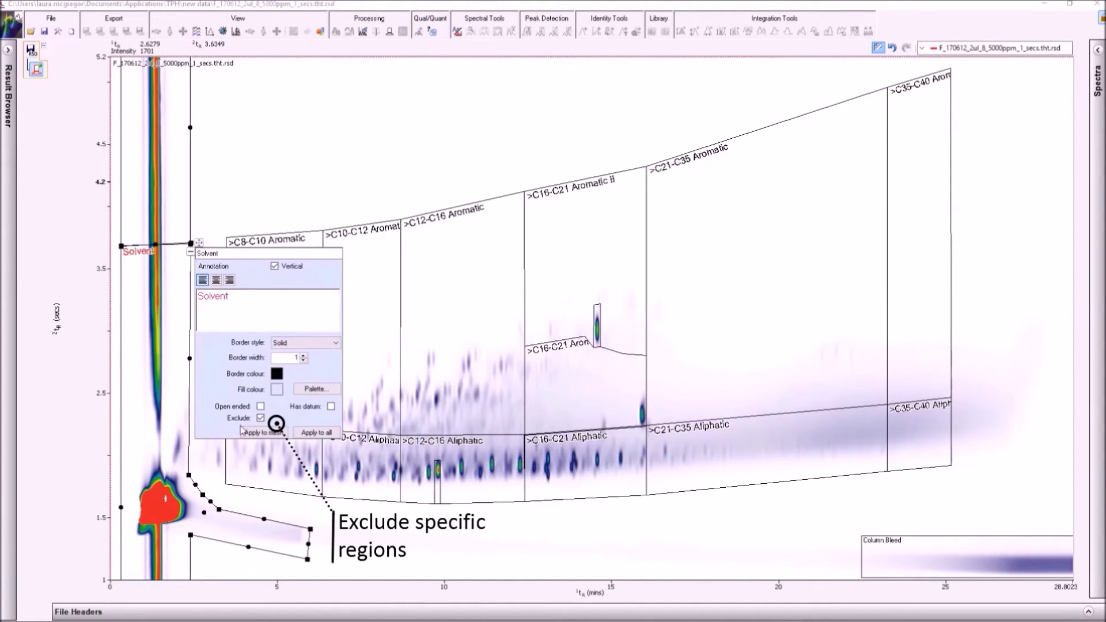
pyautogui.click(277, 426)
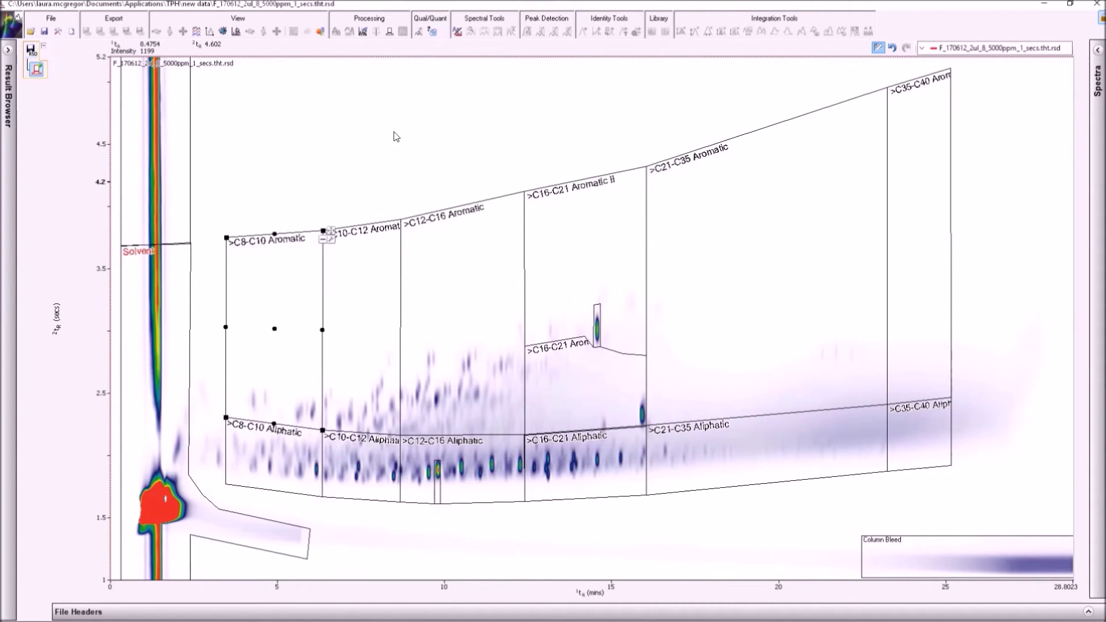
pyautogui.click(419, 32)
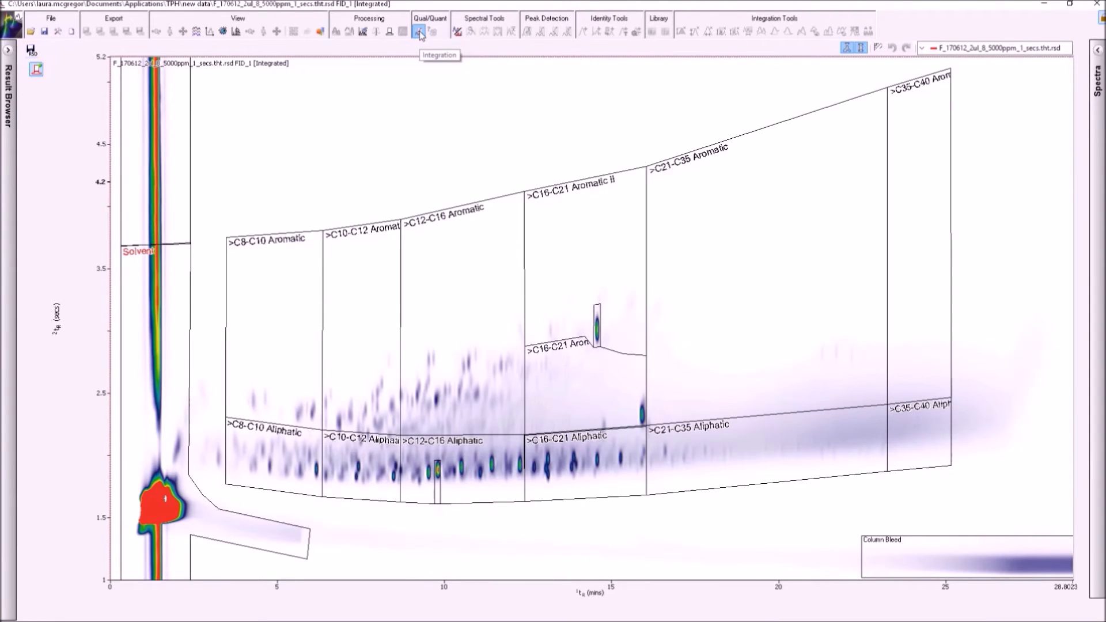
# - Apply integration with Local region of interest grouping, Overall region and peak detection set to None
pyautogui.click(419, 33)
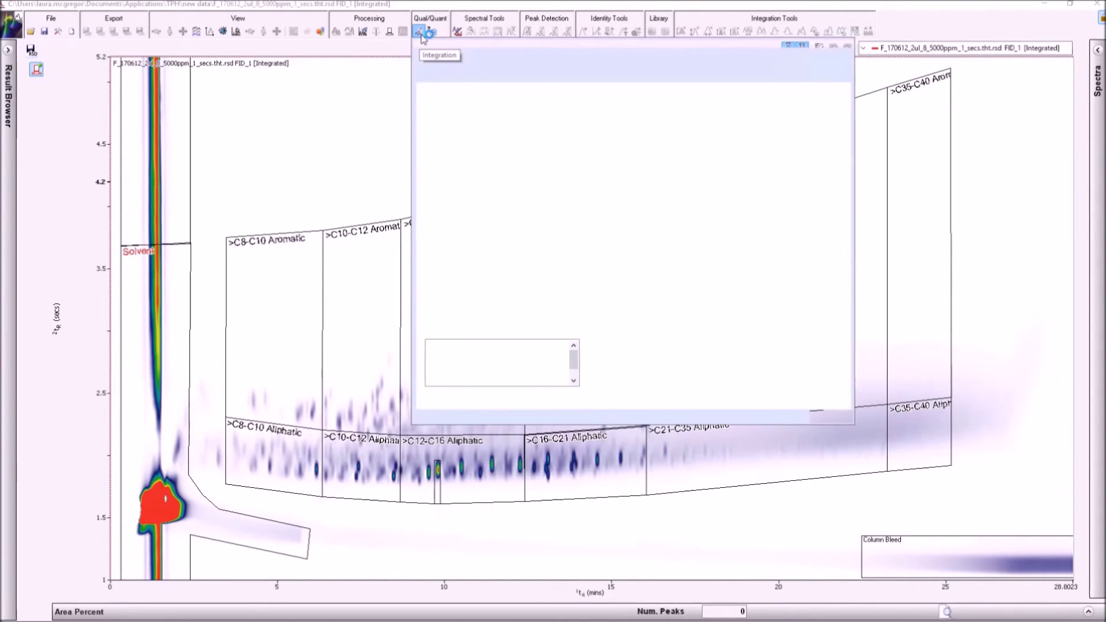
pyautogui.click(559, 147)
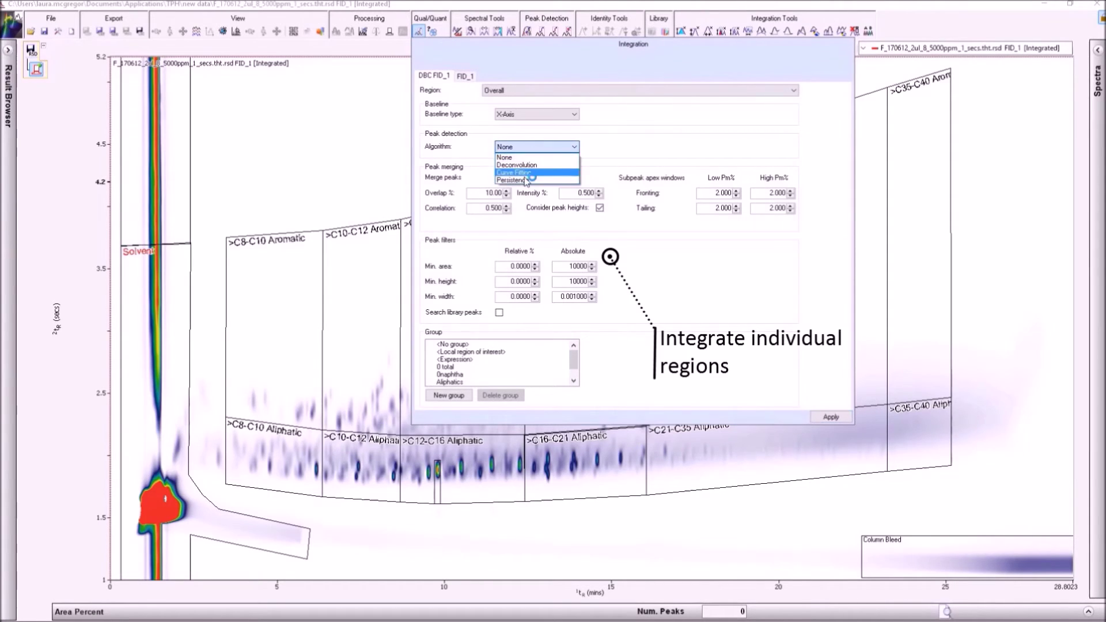
pyautogui.click(525, 180)
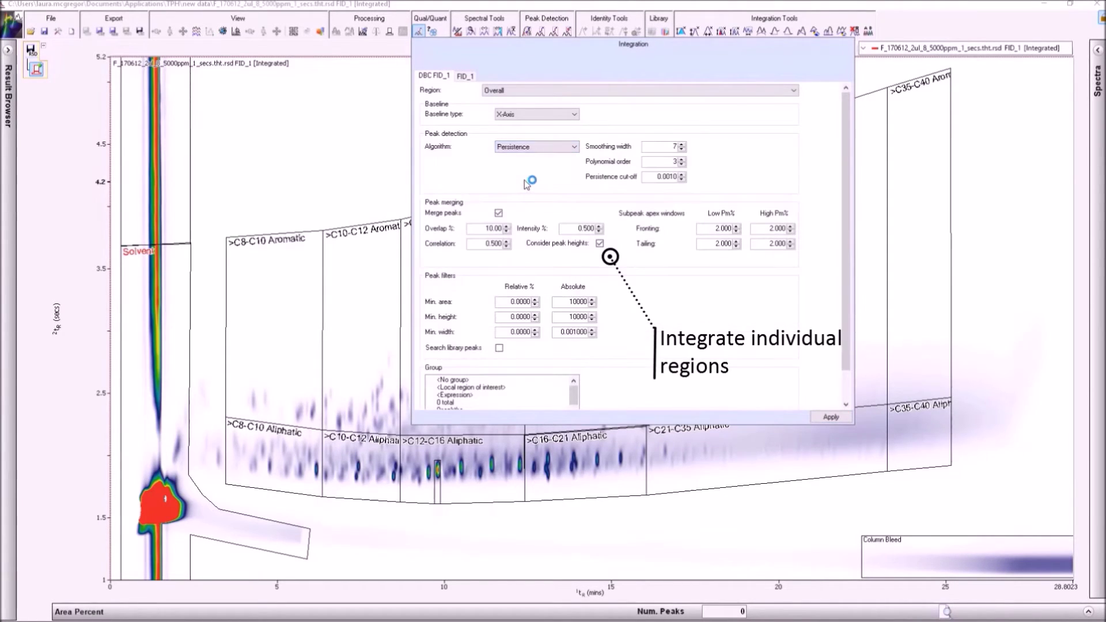
pyautogui.click(481, 380)
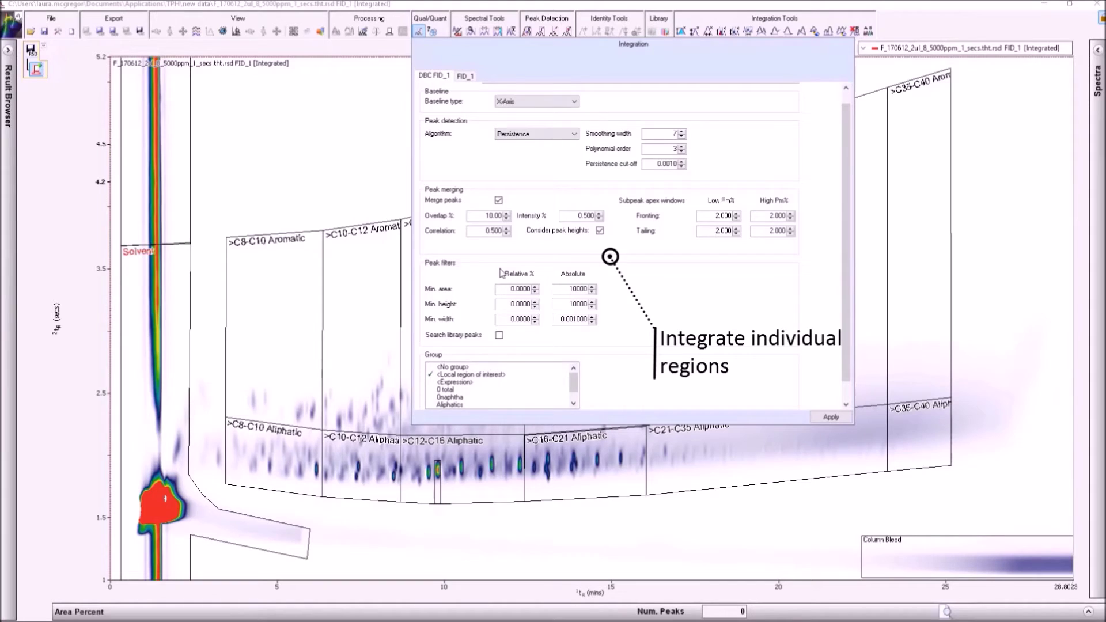
pyautogui.scroll(1, 561, 107)
pyautogui.click(574, 92)
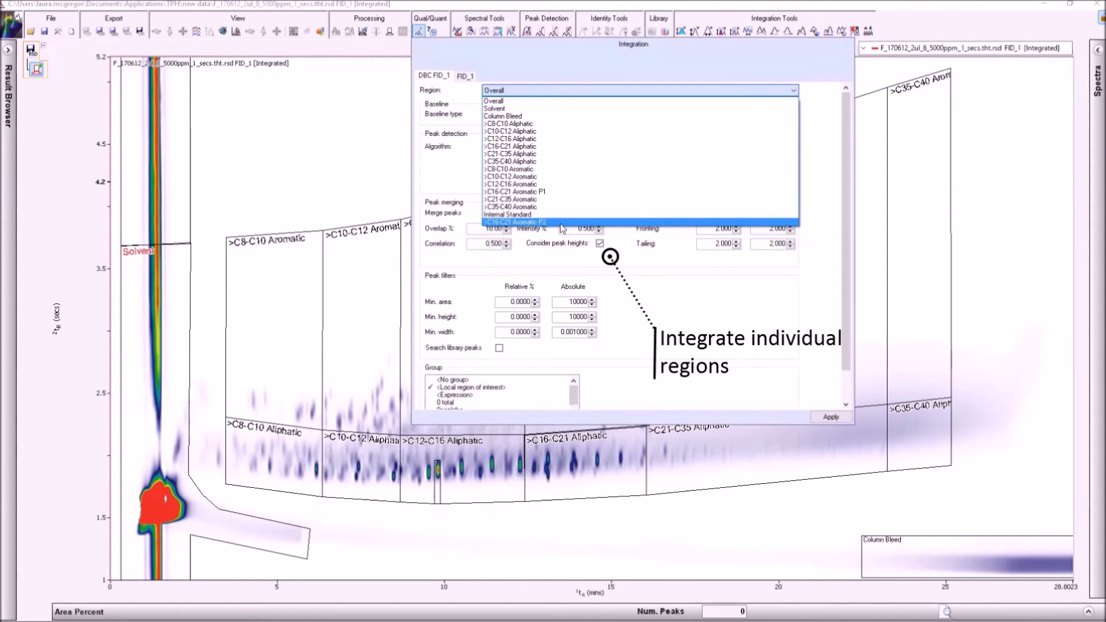
pyautogui.click(550, 106)
pyautogui.click(567, 147)
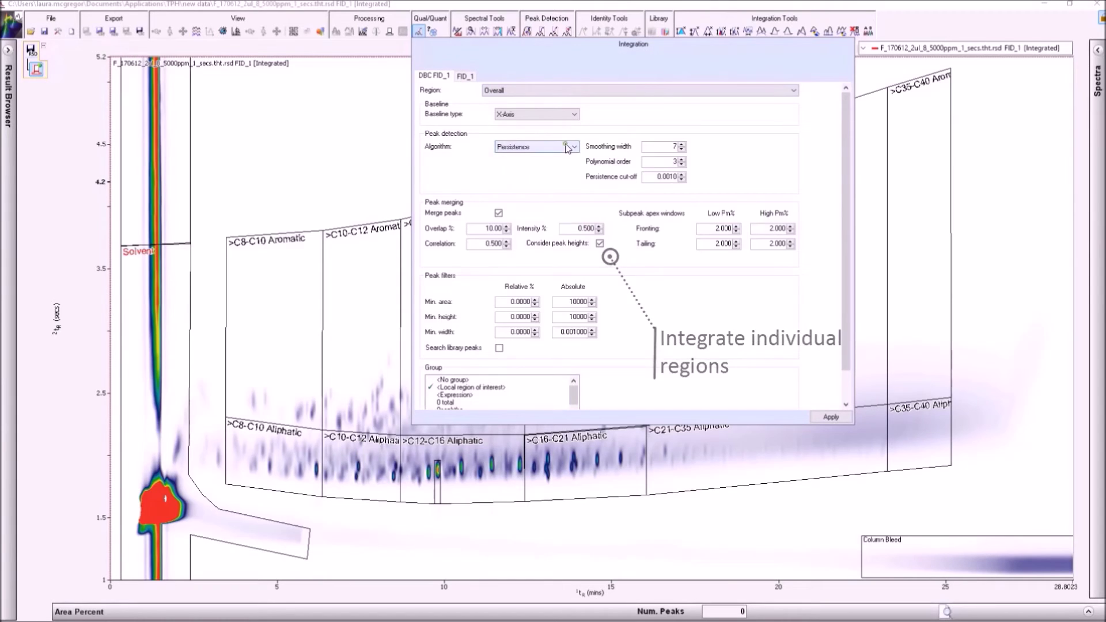
pyautogui.click(564, 159)
pyautogui.click(830, 417)
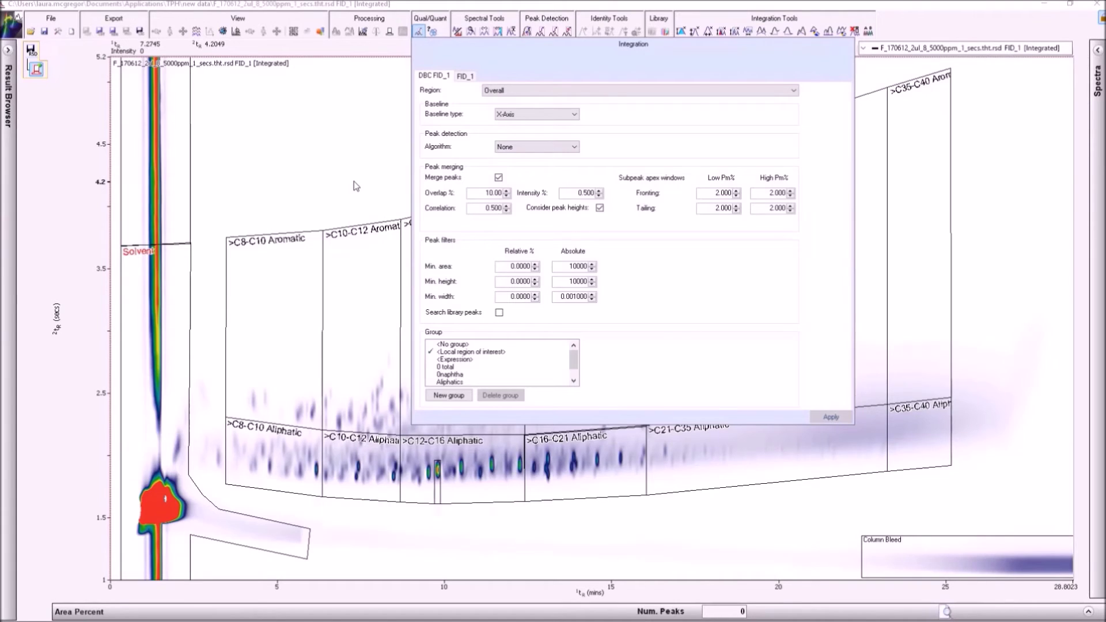
pyautogui.press('Escape')
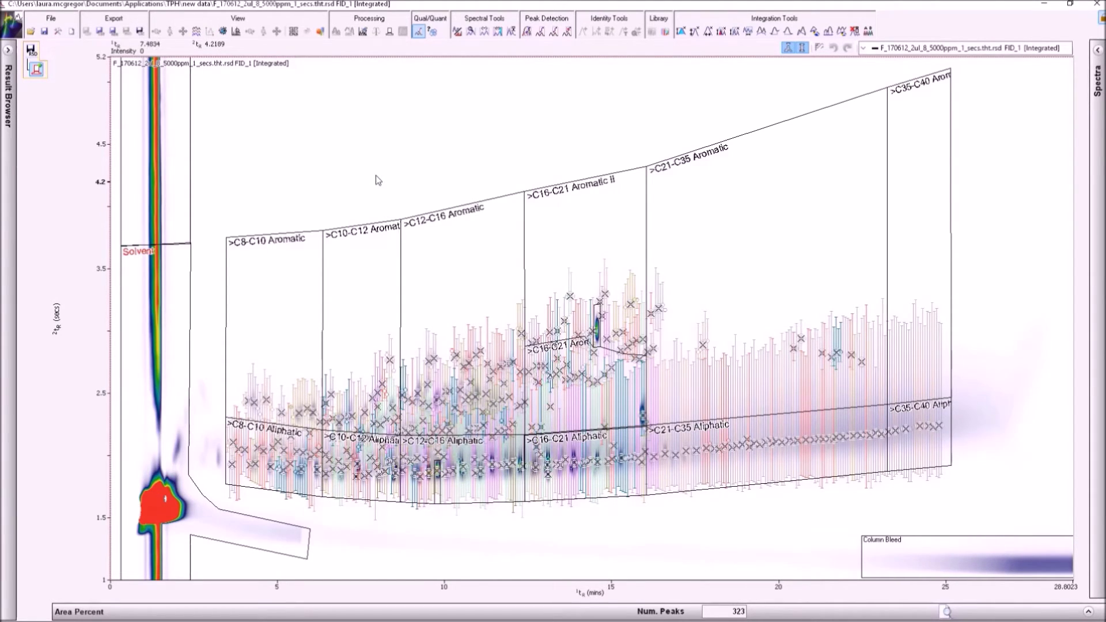
# - Hide the footprints of all visible peaks and show the Area Percent results table
pyautogui.click(801, 48)
pyautogui.click(812, 55)
pyautogui.click(802, 47)
pyautogui.click(814, 87)
pyautogui.click(294, 611)
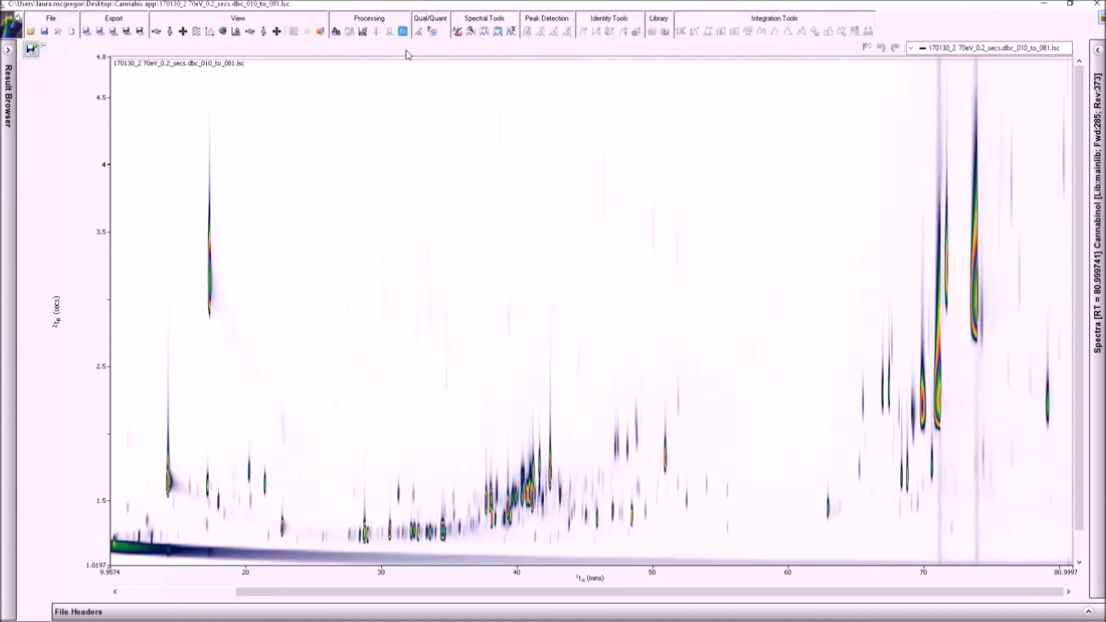
# - Open the 3-Cl filter expression in the Expression builder for editing
pyautogui.click(402, 33)
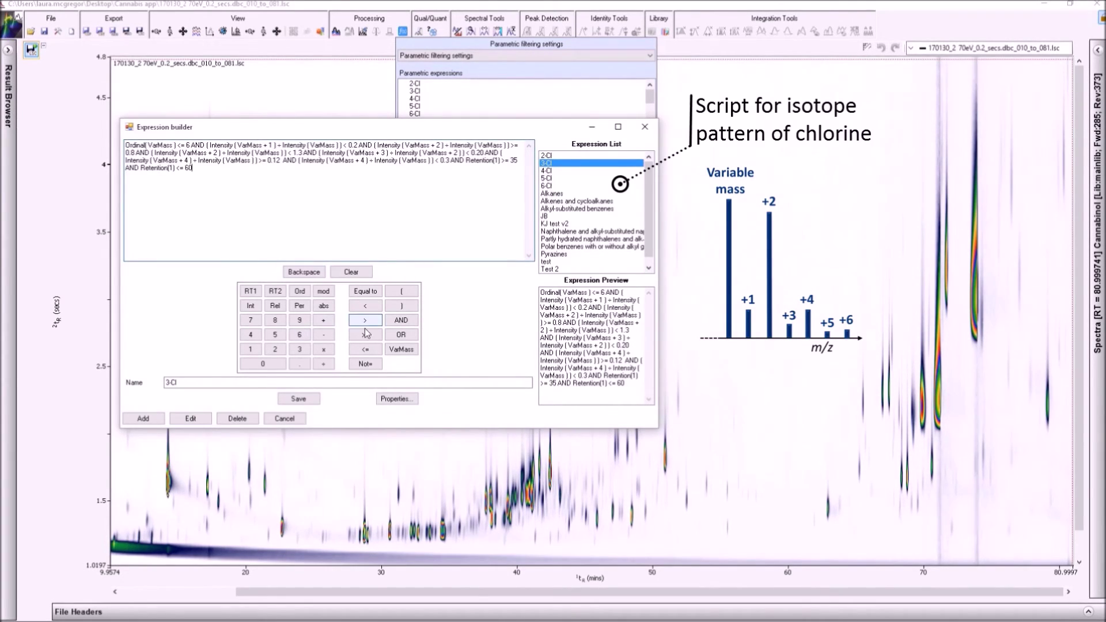
# - Append the condition AND abs( VarMass ) > 100 to the 3-Cl expression
pyautogui.click(402, 320)
pyautogui.click(323, 306)
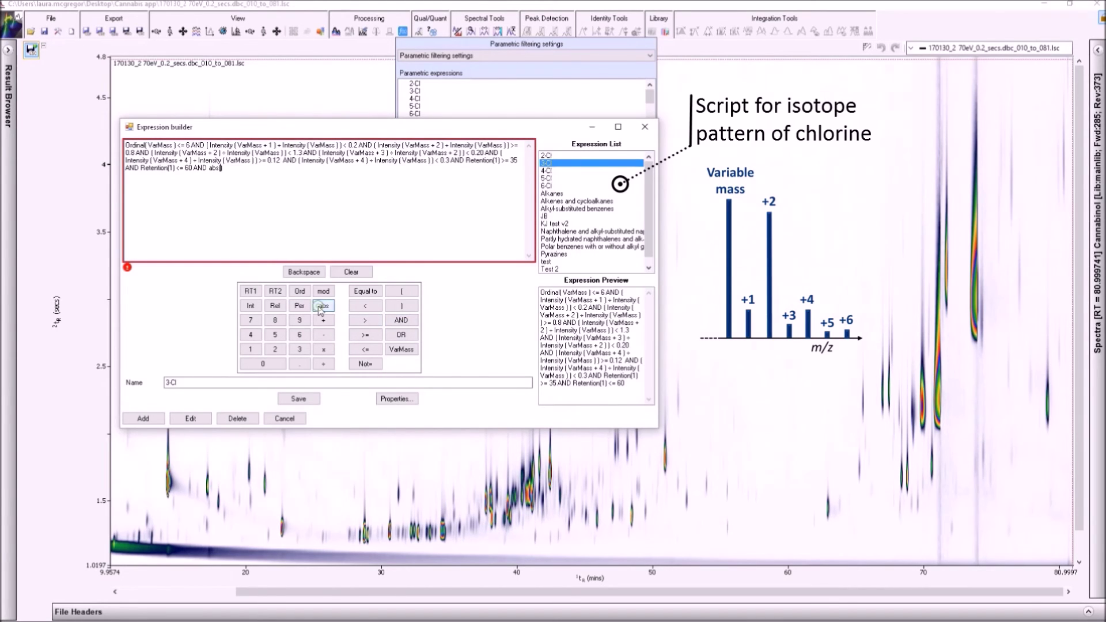
pyautogui.click(402, 349)
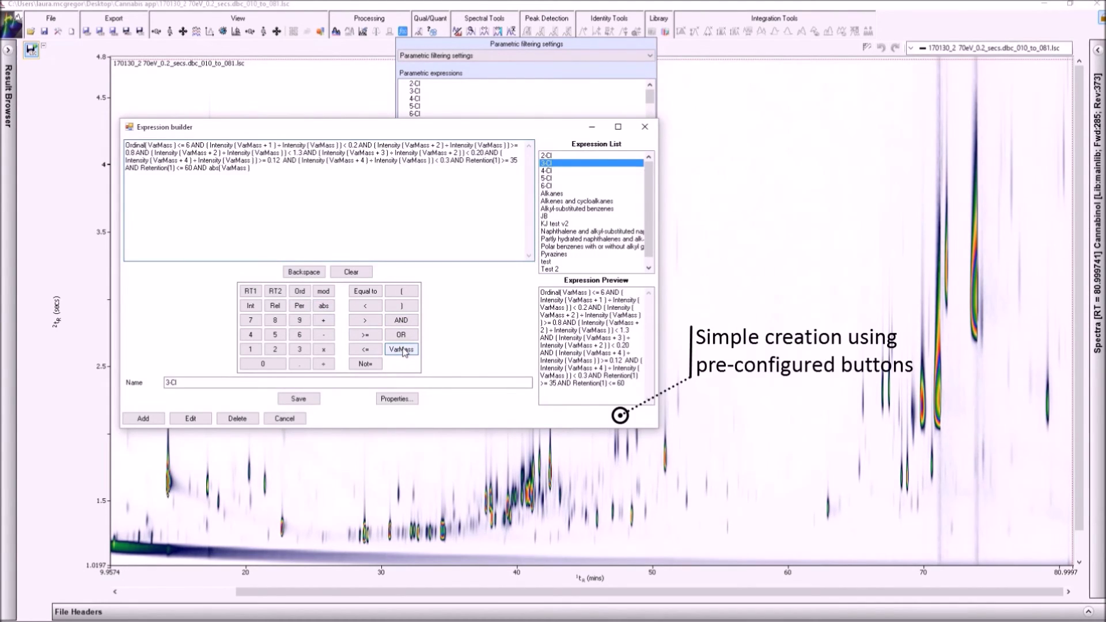
pyautogui.click(365, 320)
pyautogui.click(257, 348)
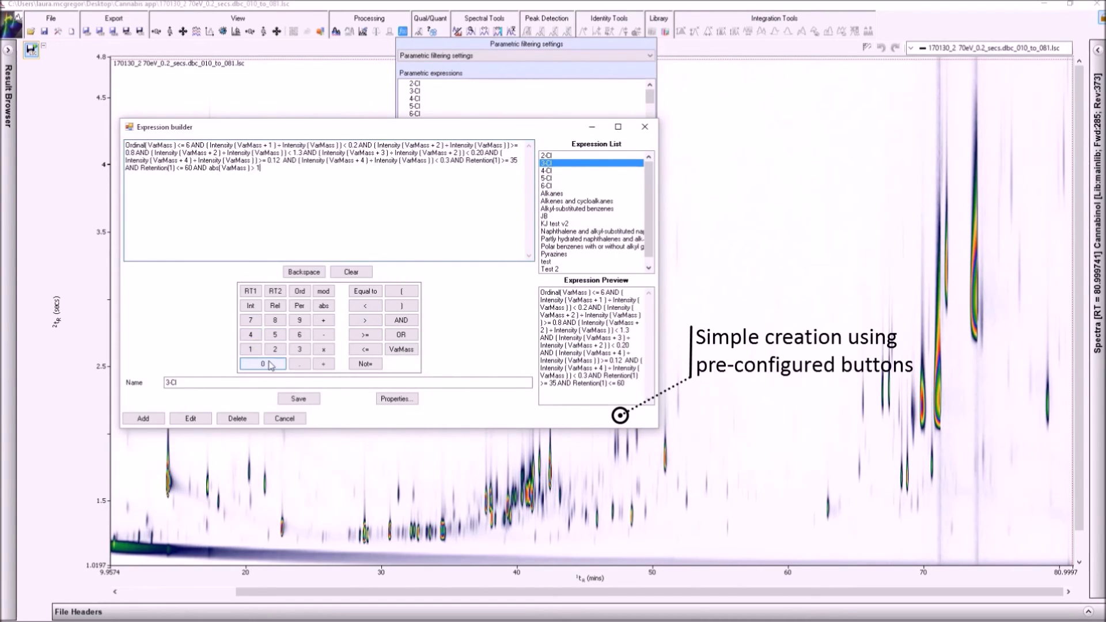
pyautogui.click(271, 363)
pyautogui.click(281, 364)
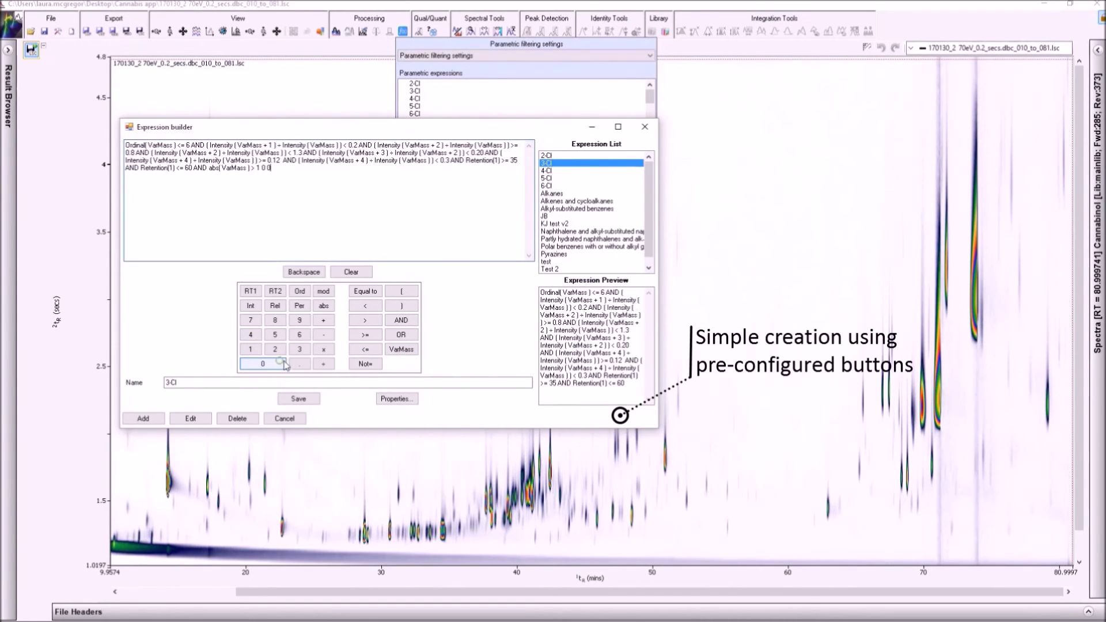
# - Save the edited 3-Cl expression and tick 3-Cl as the parametric filter
pyautogui.click(298, 398)
pyautogui.click(644, 127)
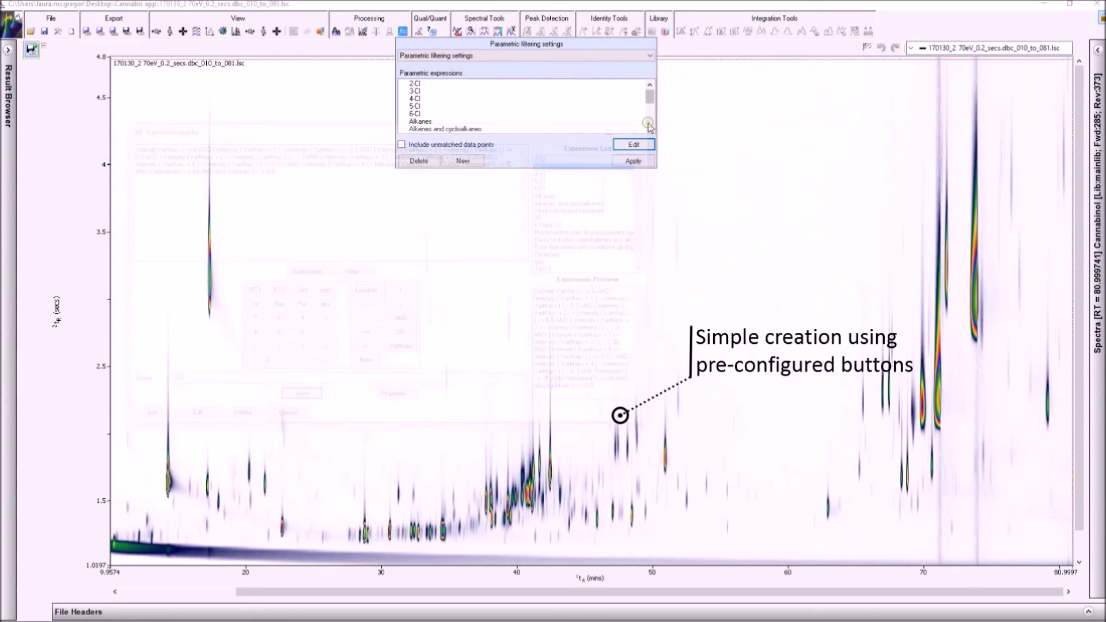
pyautogui.click(411, 91)
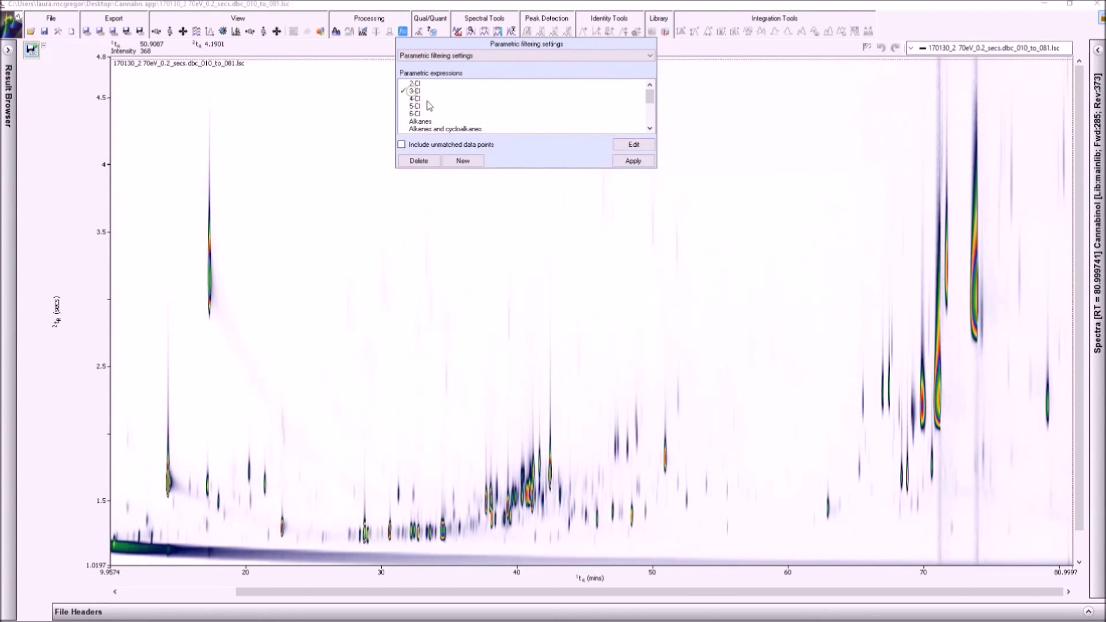
# - Run the 3-Cl filter and stack the filtered plot above the original chromatogram
pyautogui.click(633, 161)
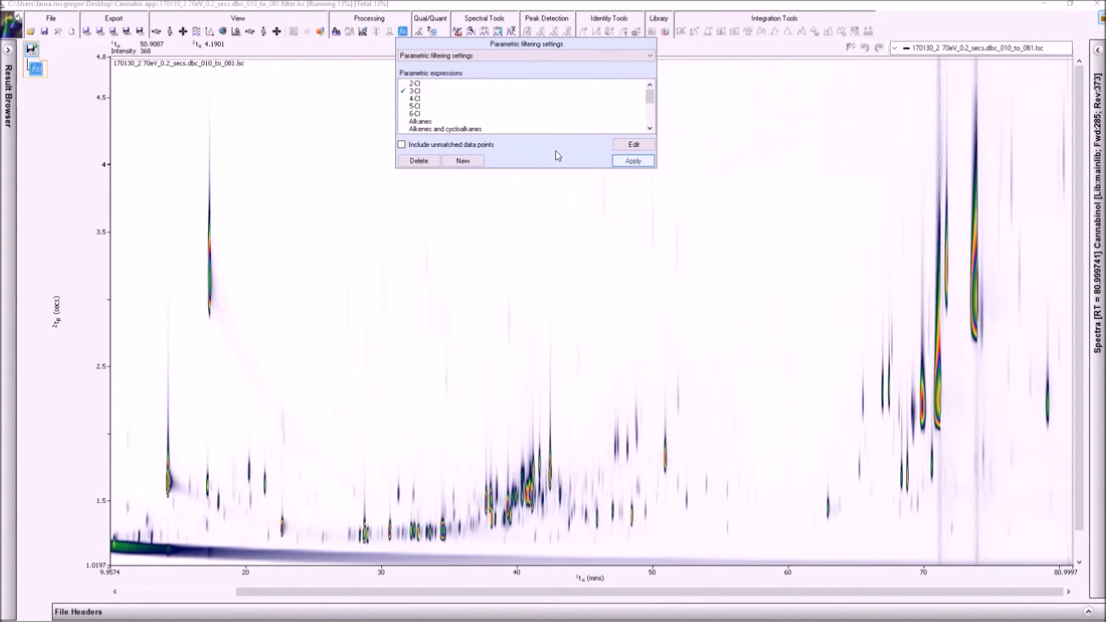
pyautogui.click(198, 33)
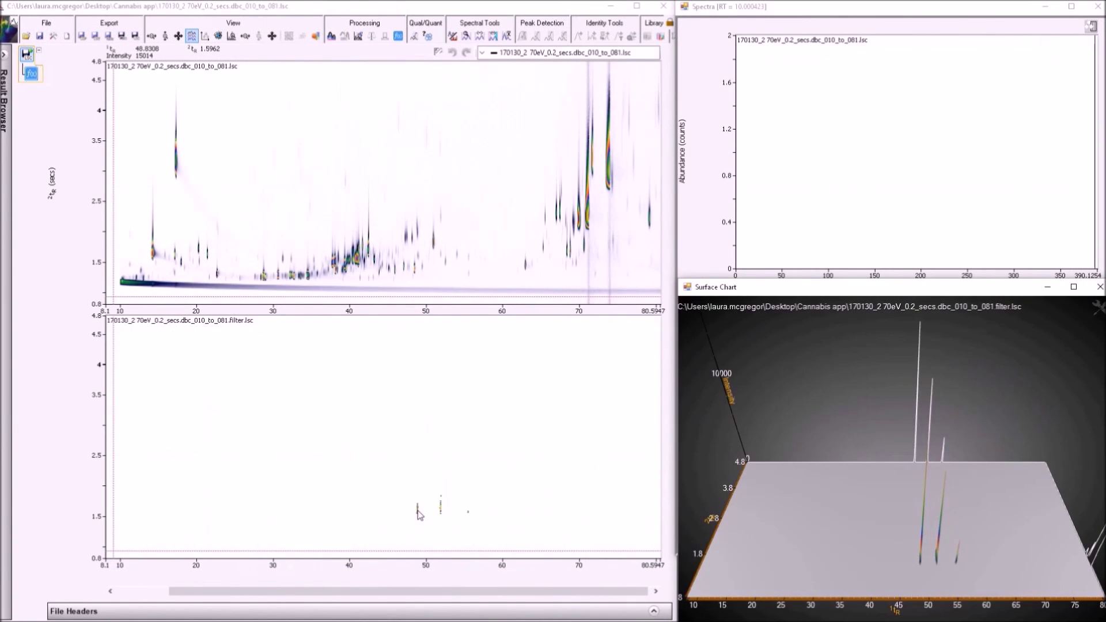
# - View the mass spectra of the filtered peaks, stepping through to the Chlorpyrifos hit
pyautogui.click(417, 510)
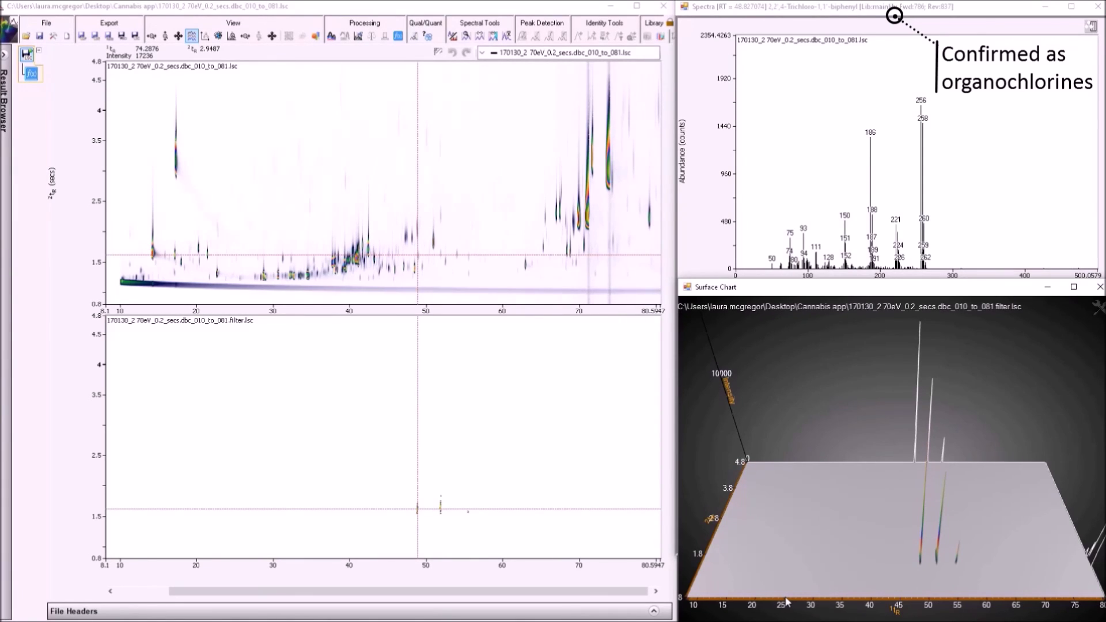
pyautogui.press('Right')
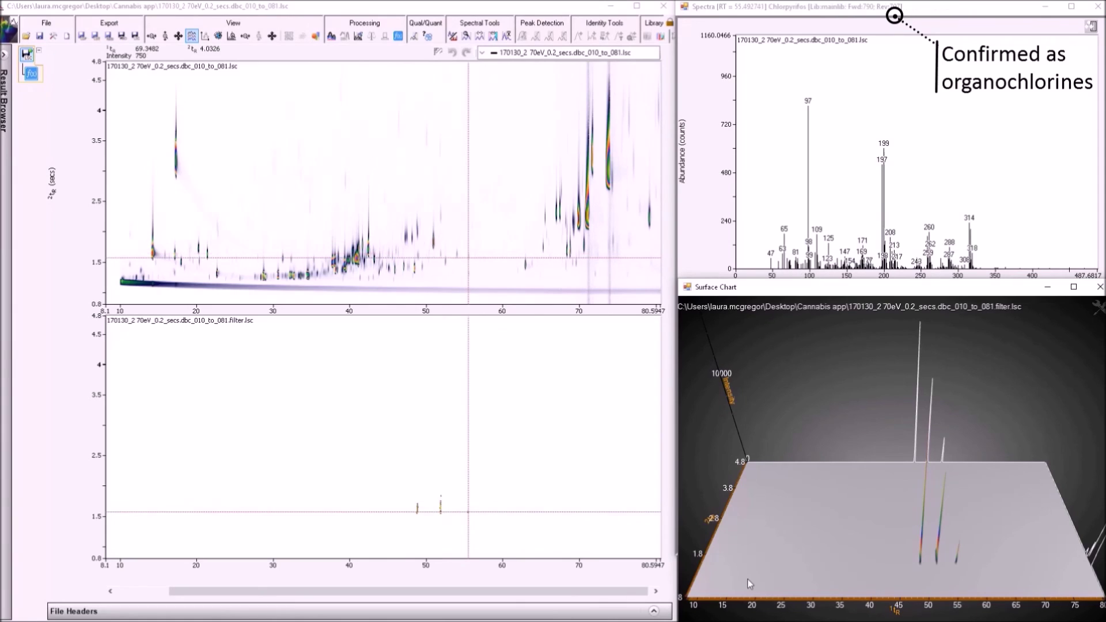